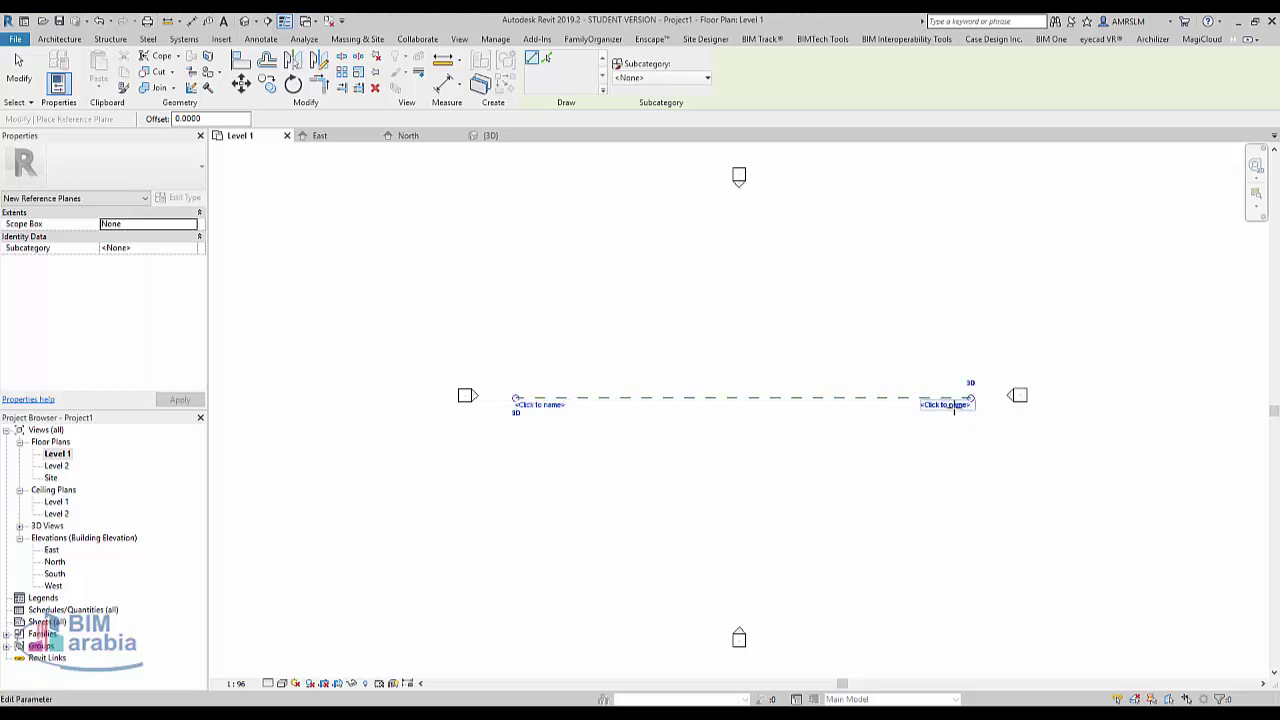
Name the horizontal reference plane 1 and draw a vertical reference plane crossing it, named 2.
{"action": "left_click", "coordinate": [948, 405]}
{"action": "left_click", "coordinate": [942, 400]}
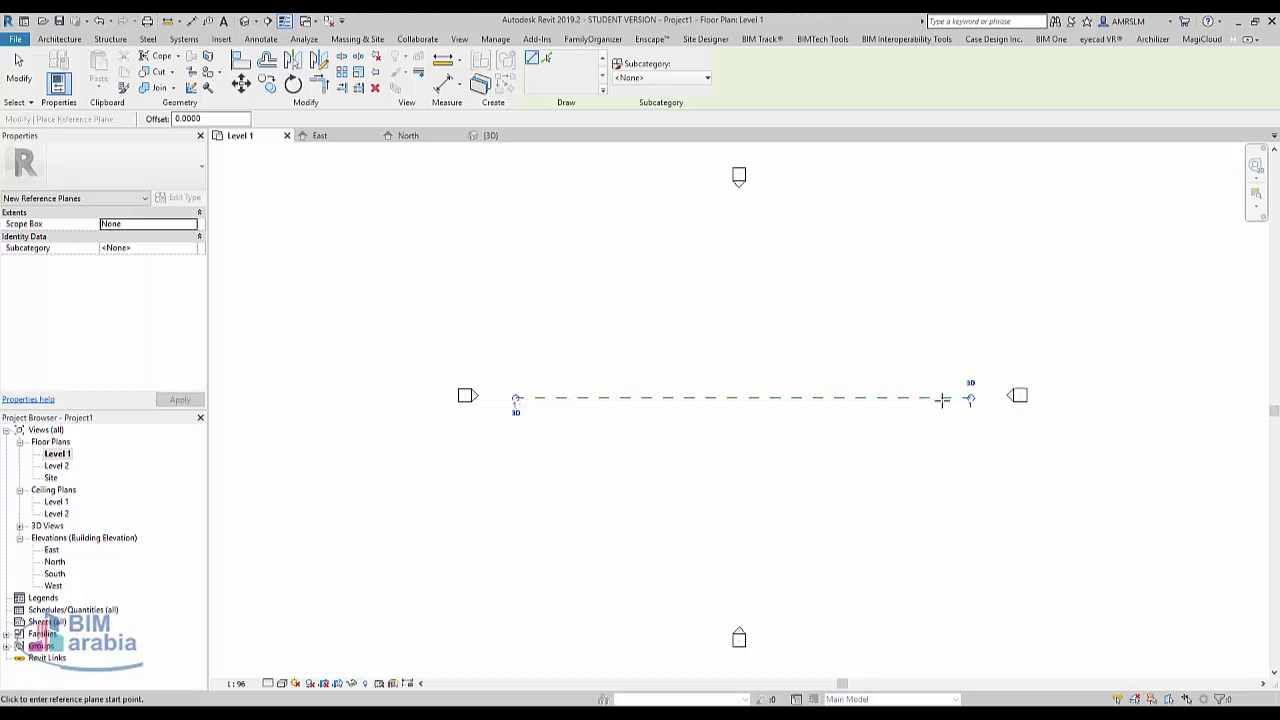
{"action": "left_click", "coordinate": [717, 203]}
{"action": "left_click", "coordinate": [716, 605]}
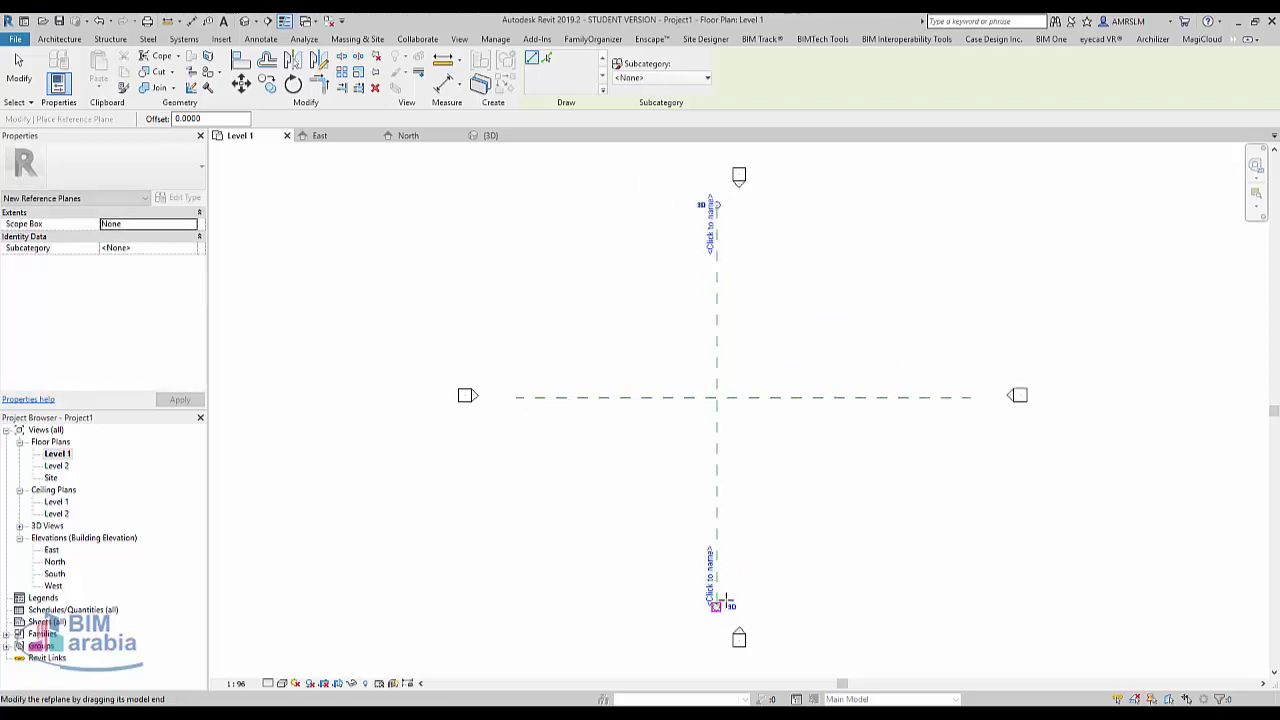
{"action": "left_click", "coordinate": [712, 595]}
{"action": "left_click", "coordinate": [683, 563]}
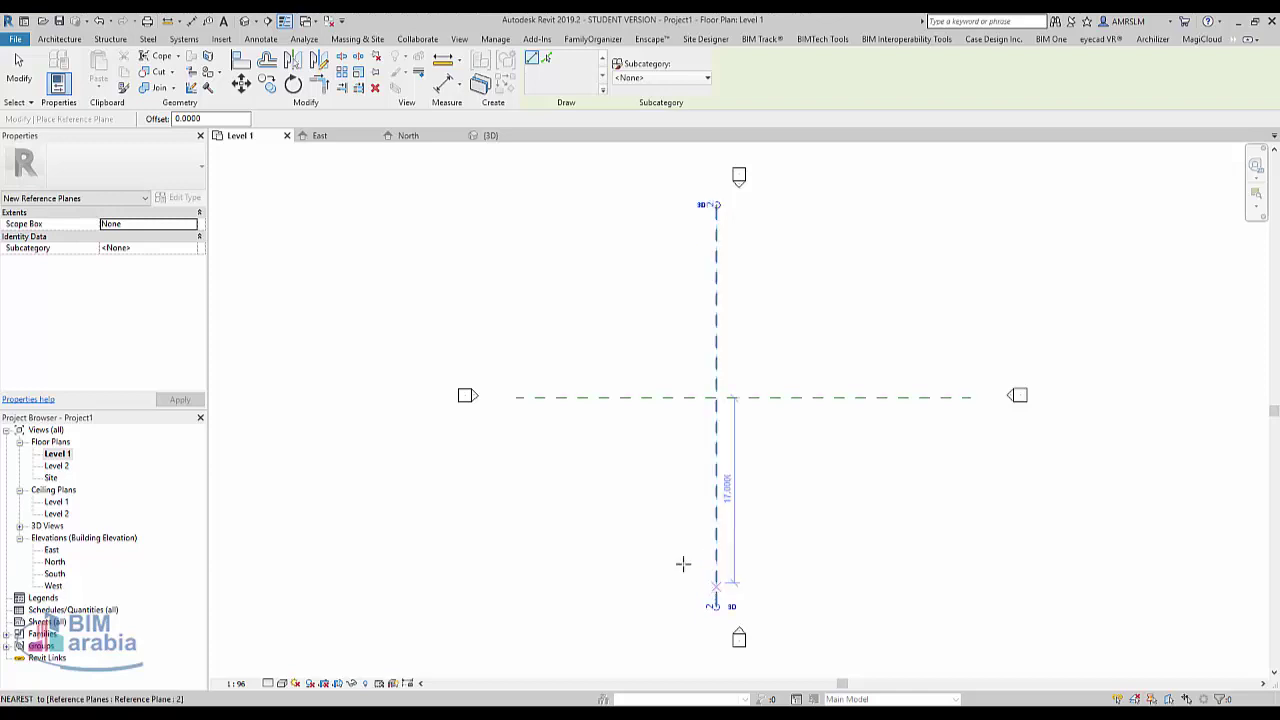
Create an in-place model in the Roofs category, keeping the name Roofs 1.
{"action": "left_click", "coordinate": [60, 39]}
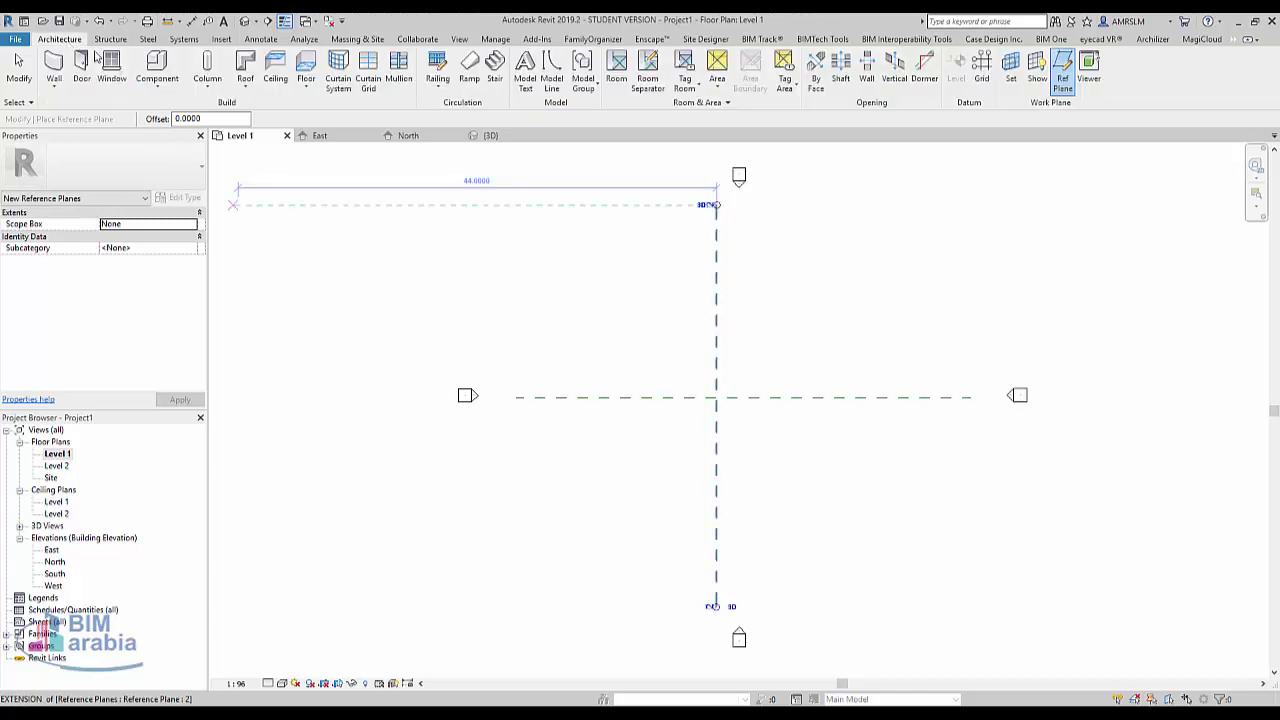
{"action": "left_click", "coordinate": [157, 80]}
{"action": "left_click", "coordinate": [182, 140]}
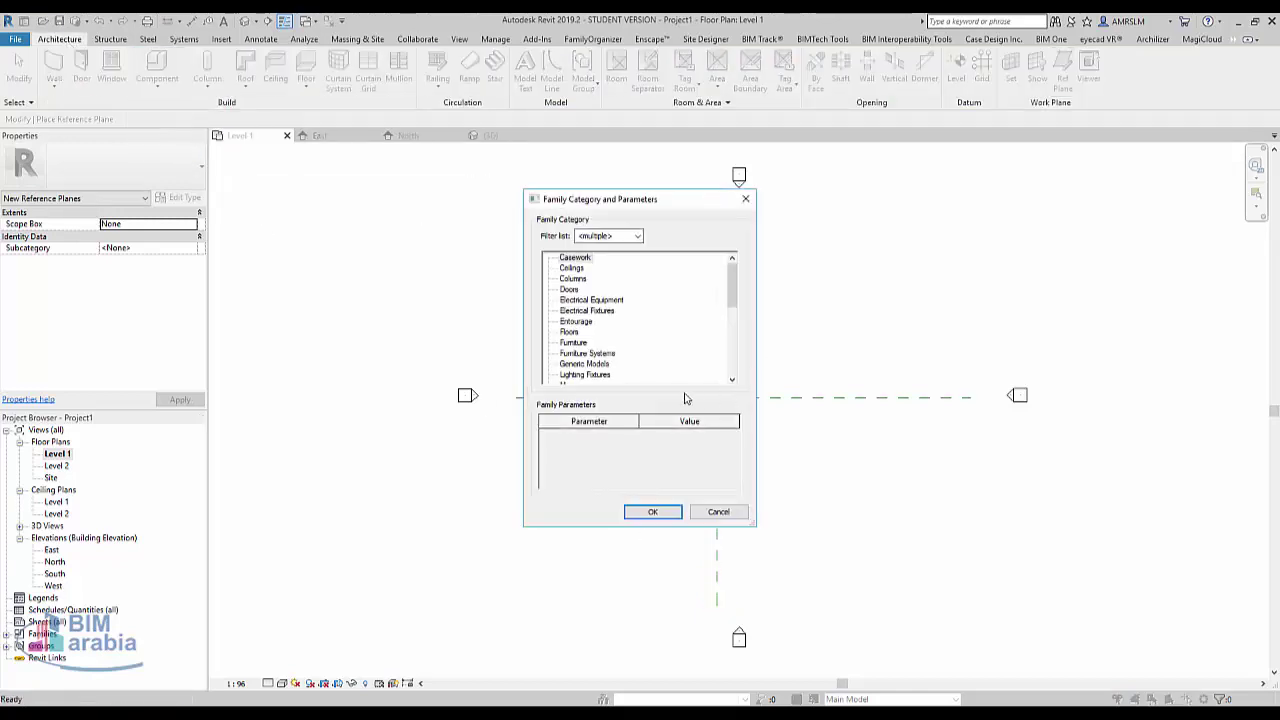
{"action": "key", "text": "f"}
{"action": "key", "text": "r"}
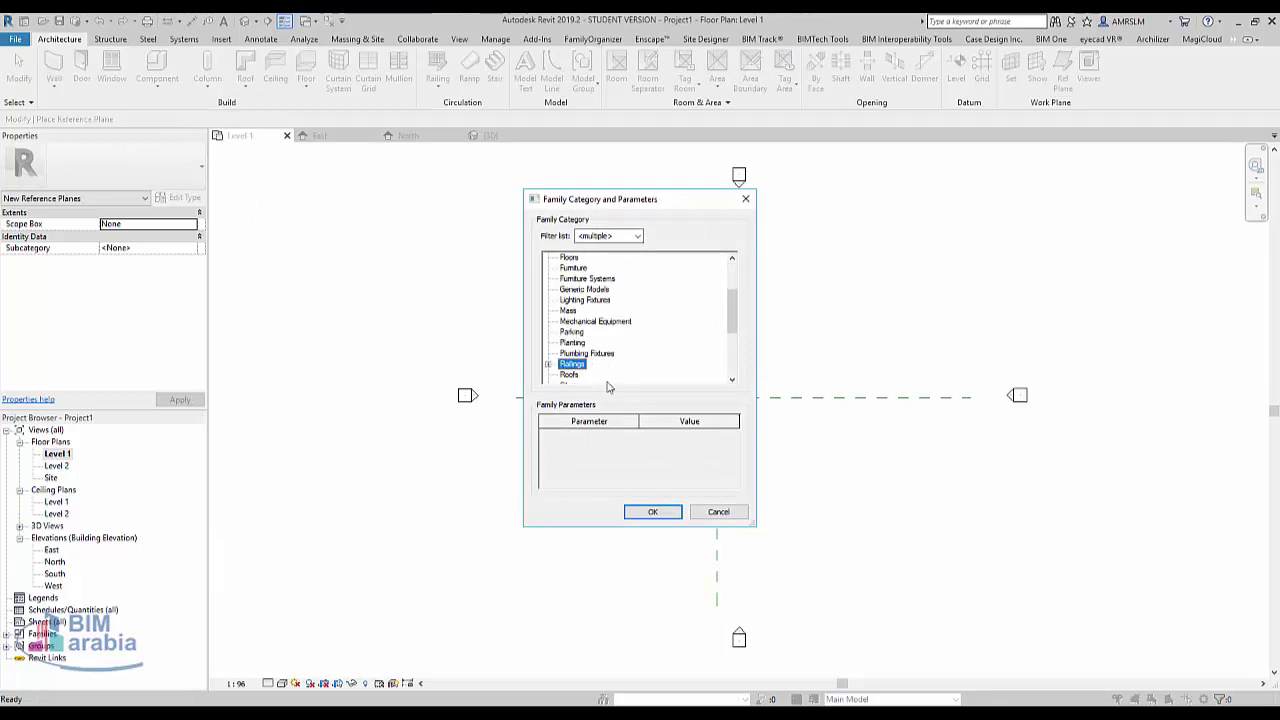
{"action": "key", "text": "r"}
{"action": "left_click", "coordinate": [653, 511]}
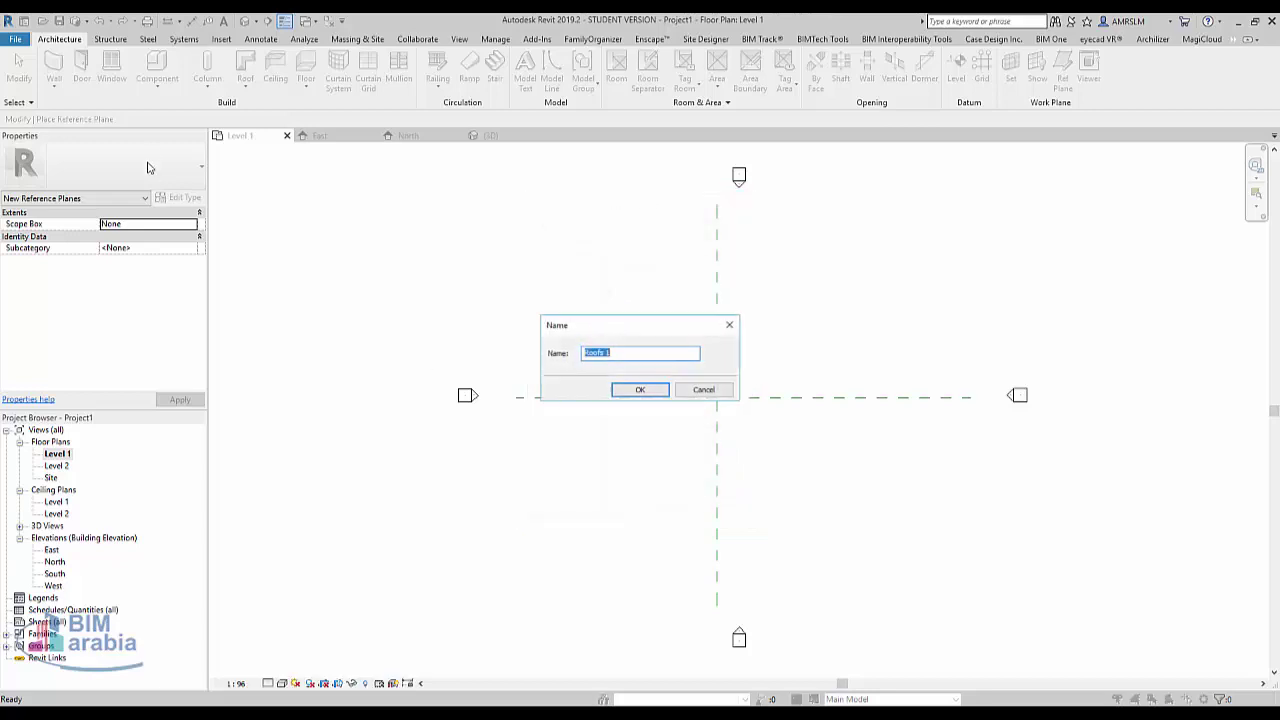
{"action": "left_click", "coordinate": [638, 389]}
{"action": "left_click", "coordinate": [79, 60]}
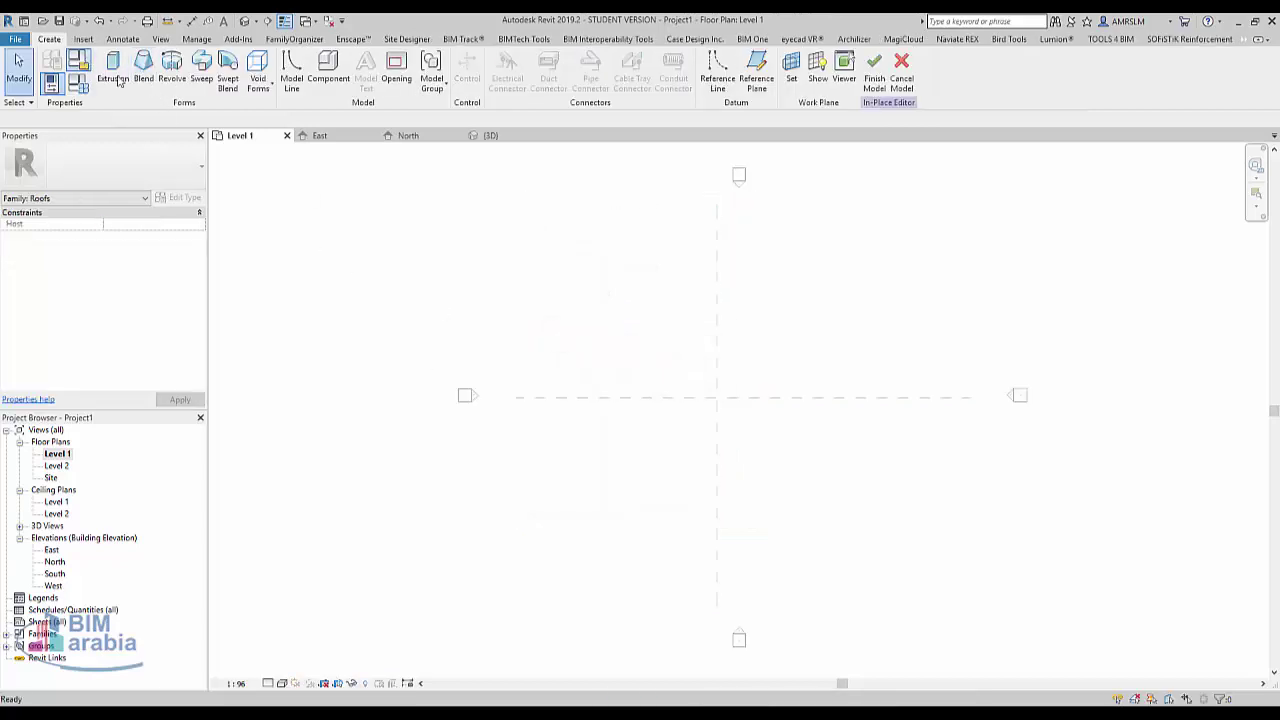
{"action": "left_click", "coordinate": [703, 511]}
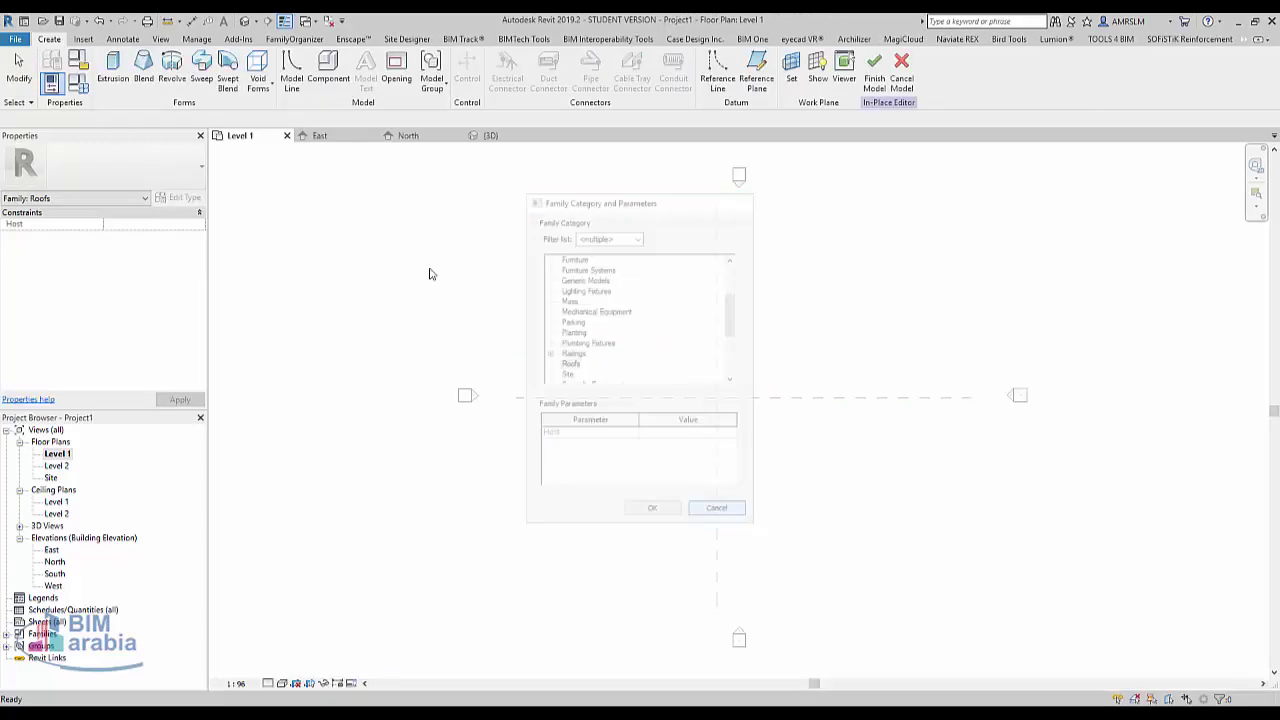
Start a sweep and sketch its path as an 8-sided circumscribed polygon of radius 10, centred on the reference planes' intersection.
{"action": "left_click", "coordinate": [201, 64]}
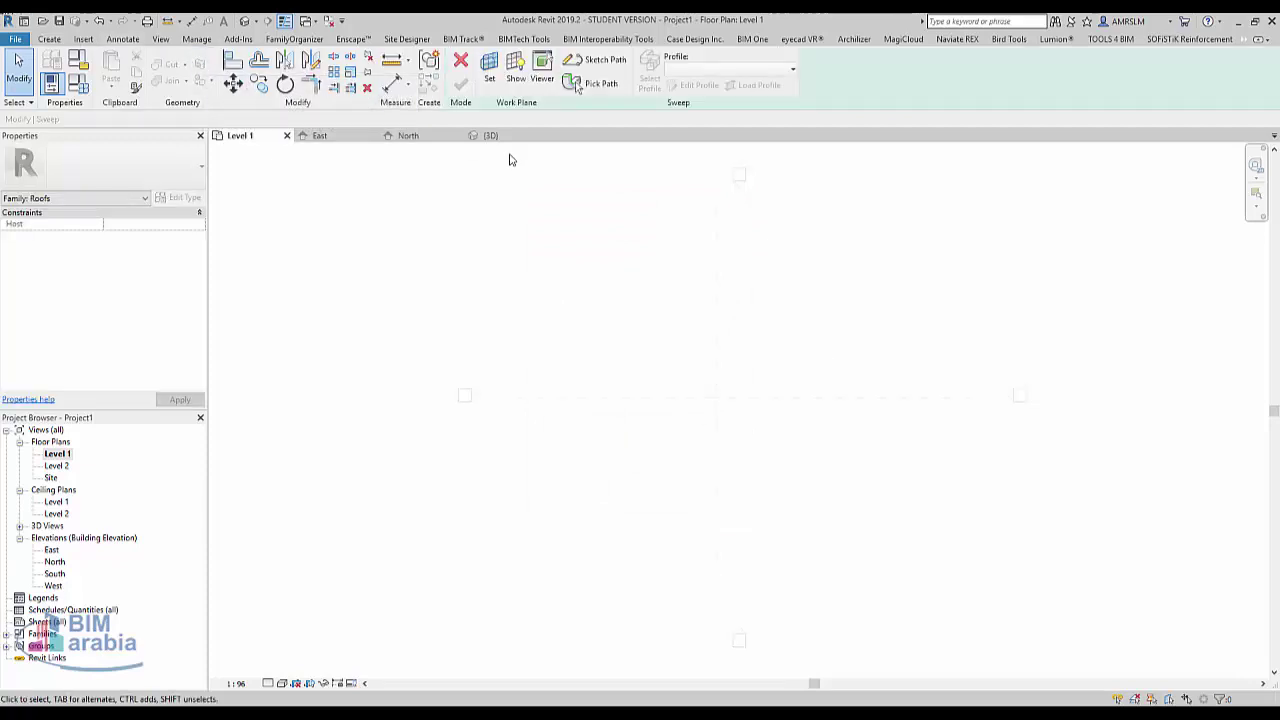
{"action": "left_click", "coordinate": [599, 59]}
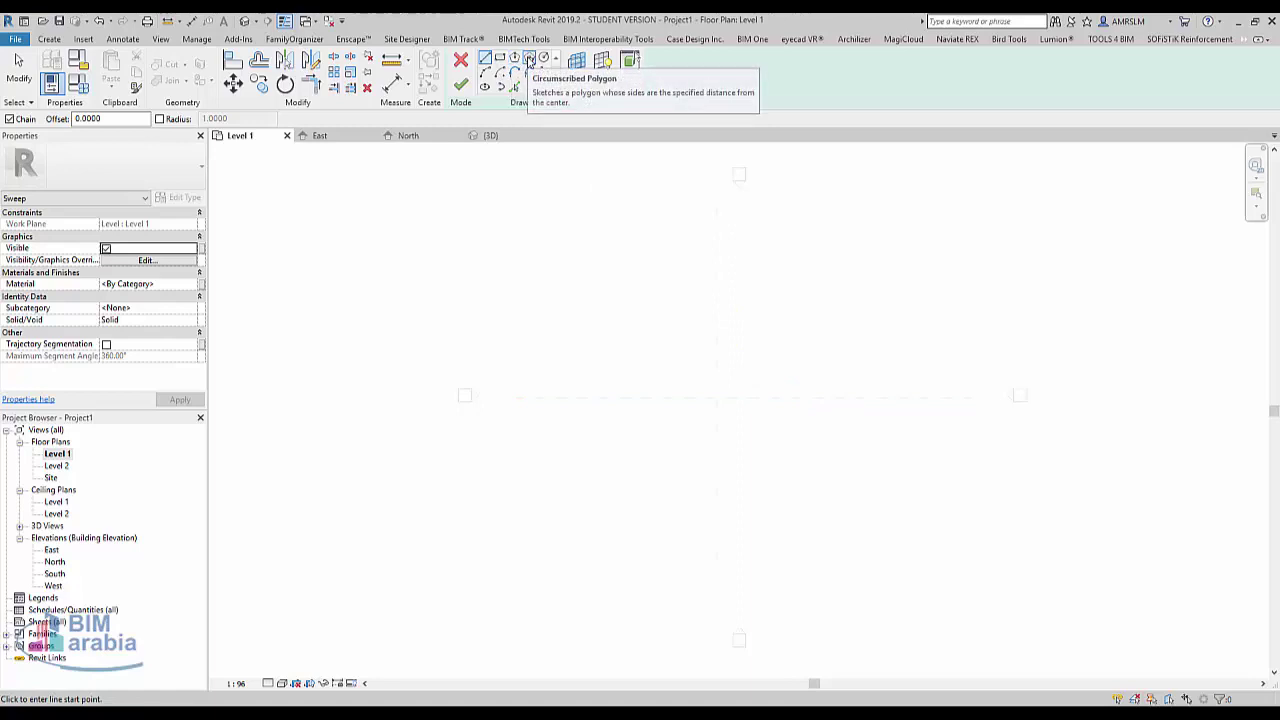
{"action": "left_click", "coordinate": [530, 59]}
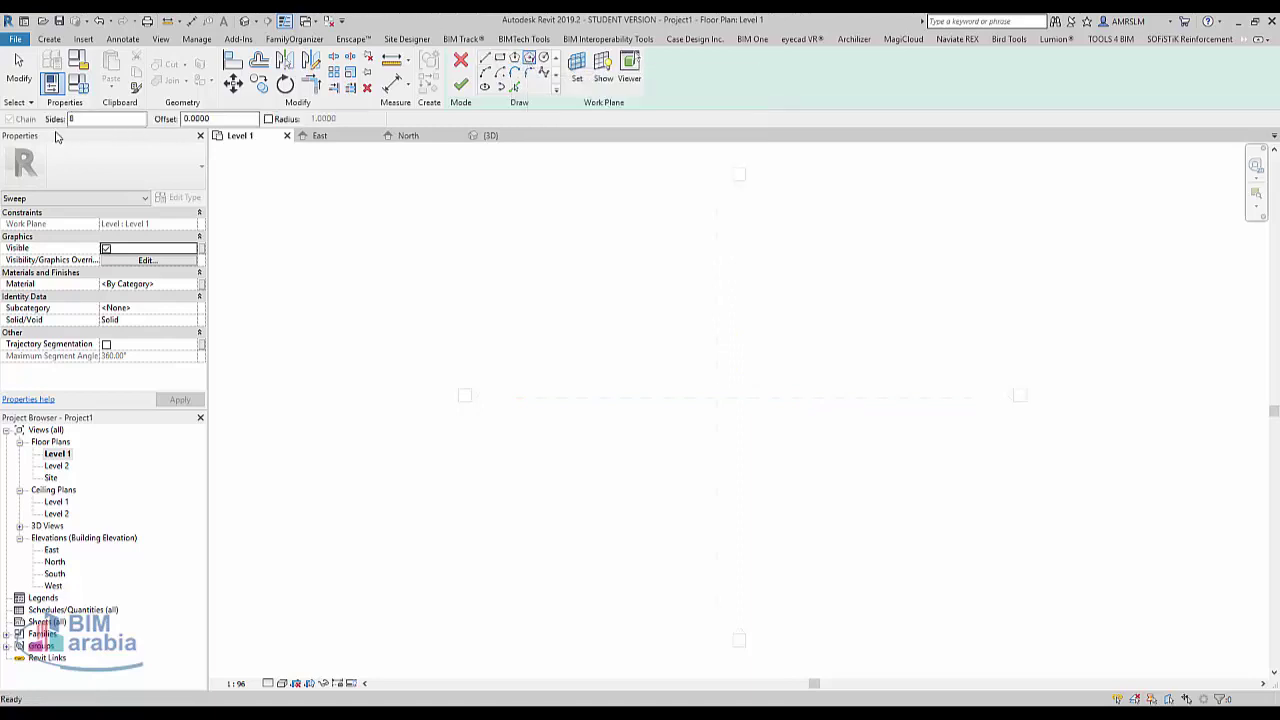
{"action": "left_click", "coordinate": [716, 397]}
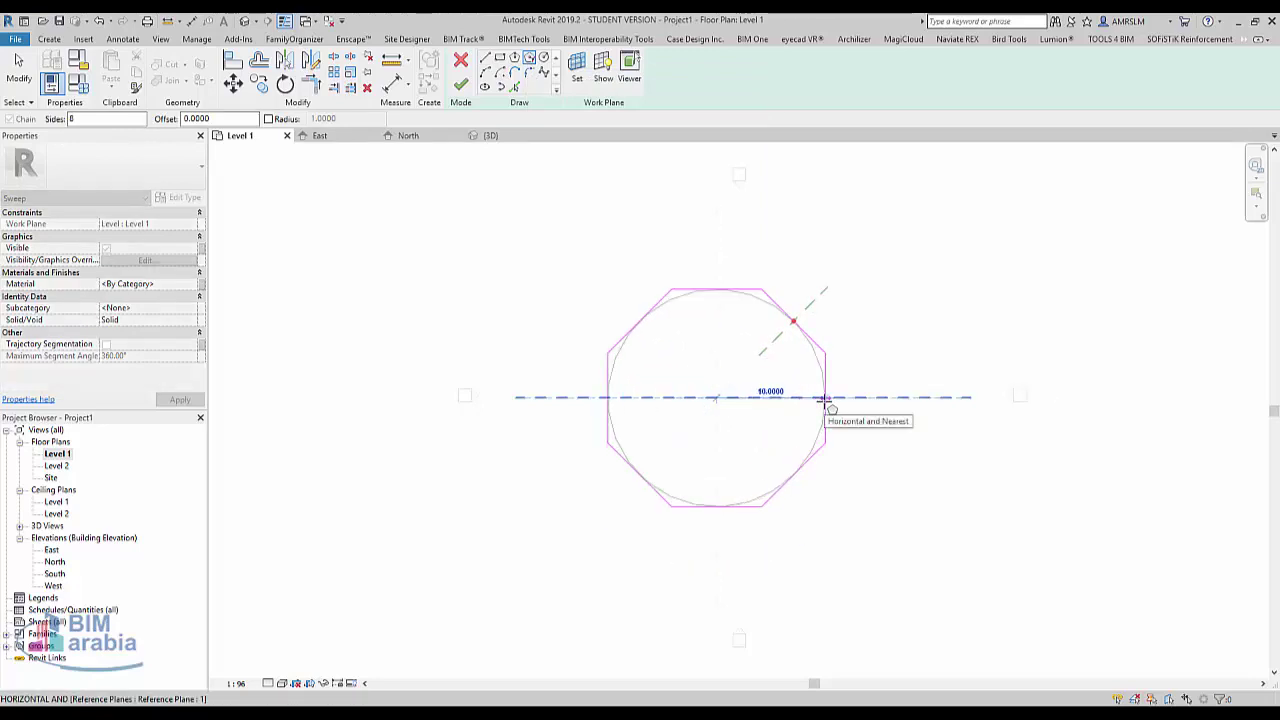
{"action": "left_click", "coordinate": [823, 398]}
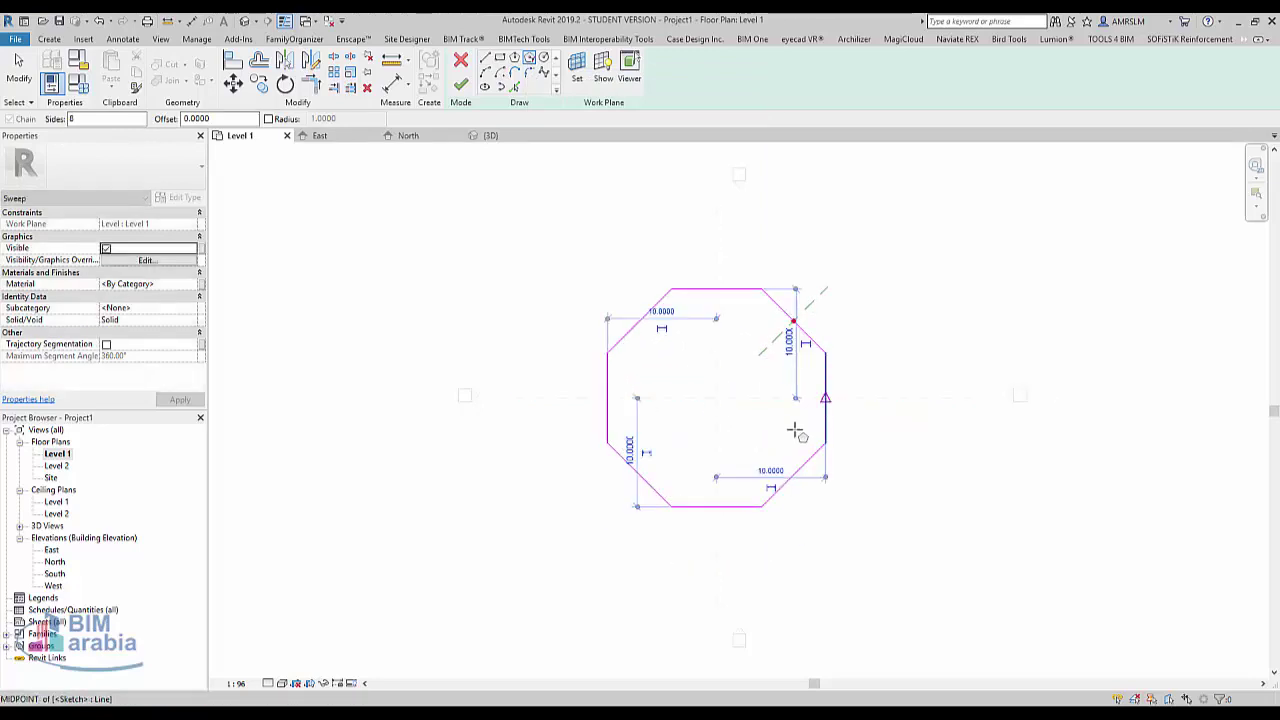
{"action": "left_click", "coordinate": [461, 88]}
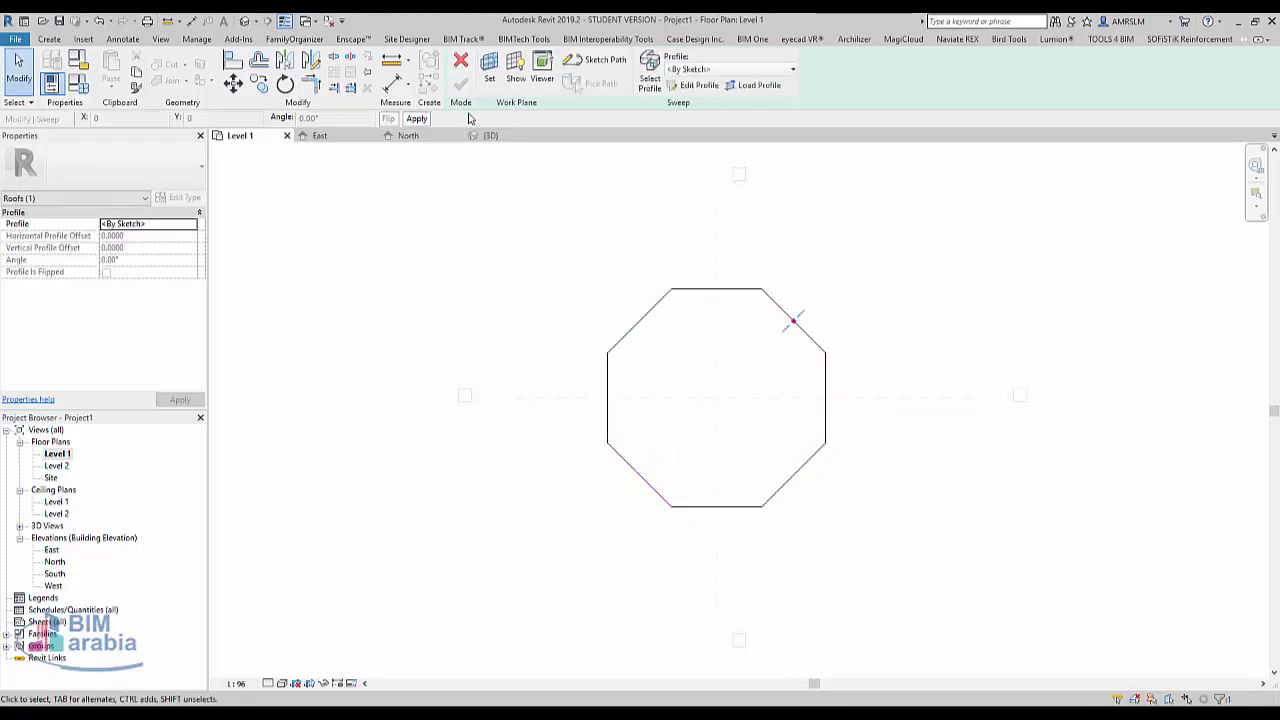
Open the sweep's profile for editing in the South elevation.
{"action": "left_click", "coordinate": [699, 85]}
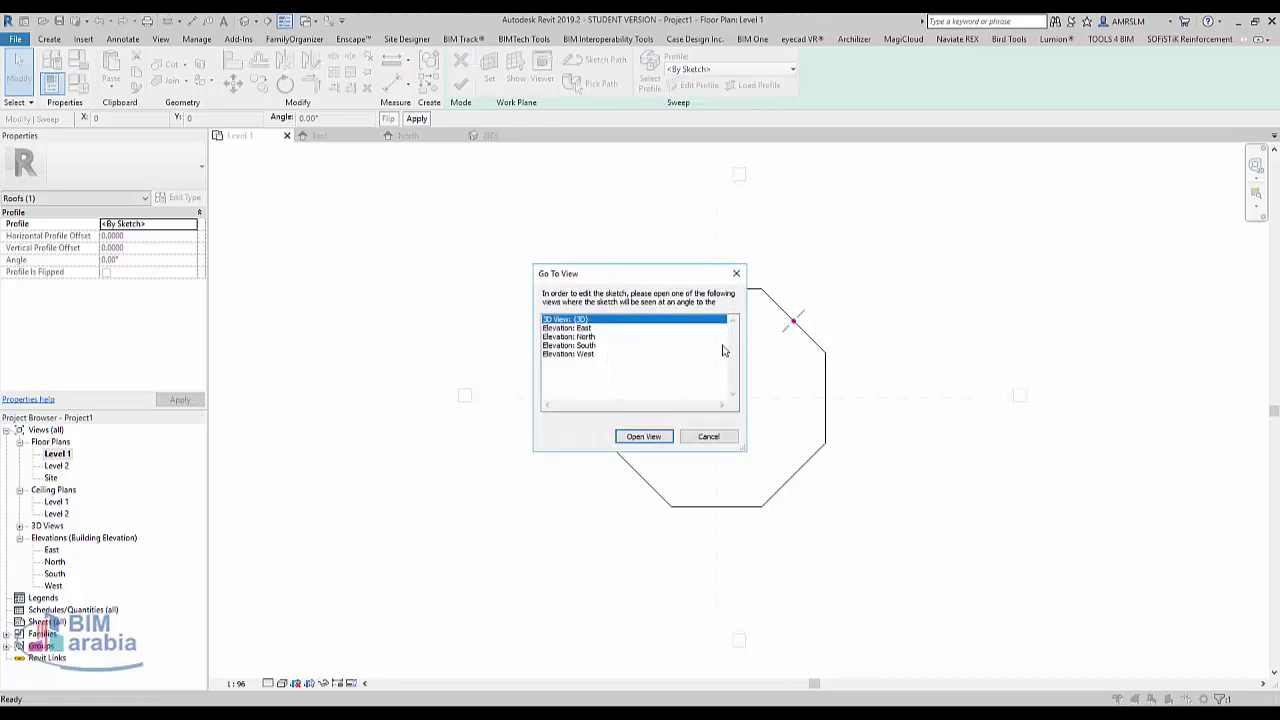
{"action": "left_click", "coordinate": [595, 337]}
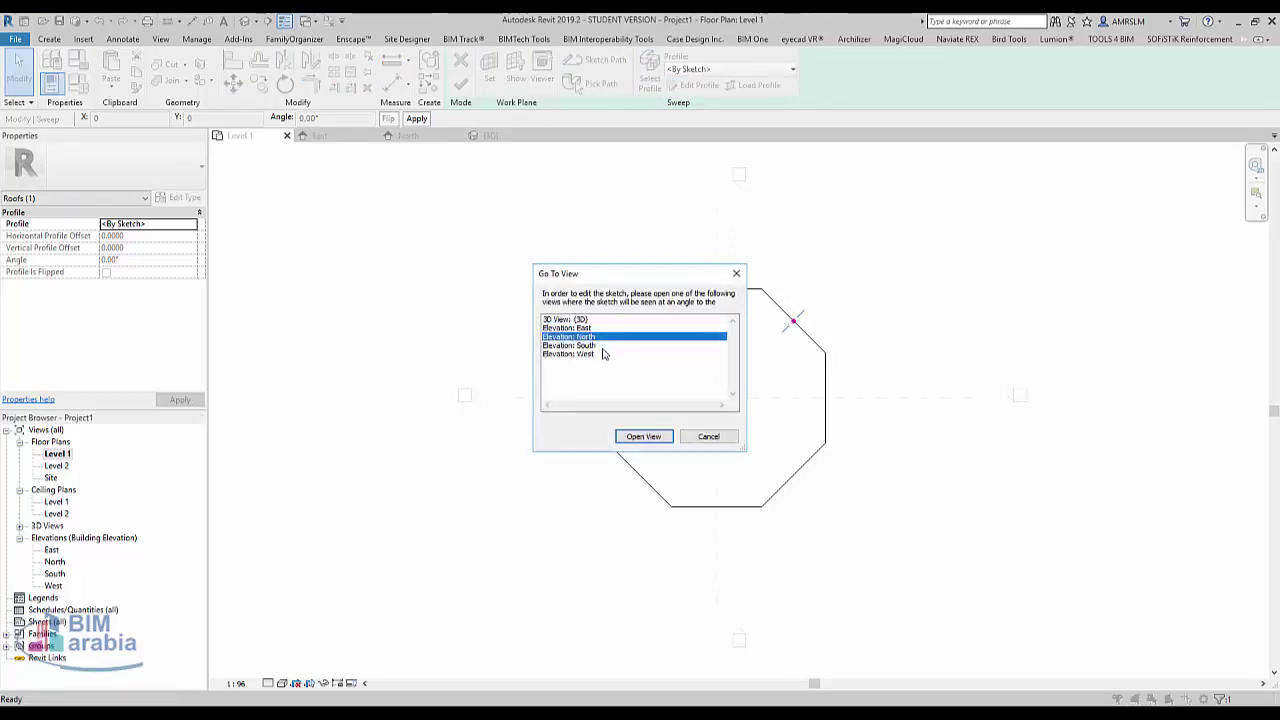
{"action": "left_click", "coordinate": [590, 346]}
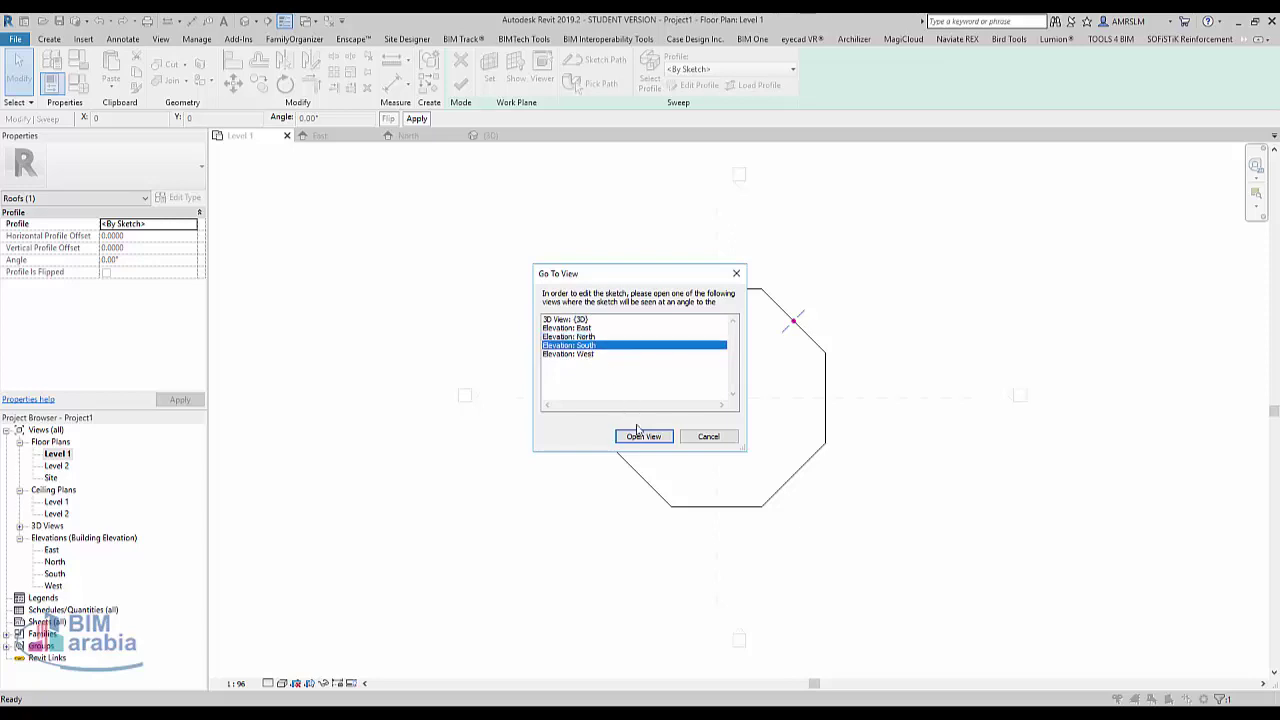
{"action": "left_click", "coordinate": [642, 436]}
{"action": "scroll", "coordinate": [789, 426], "scroll_direction": "up", "scroll_amount": 3}
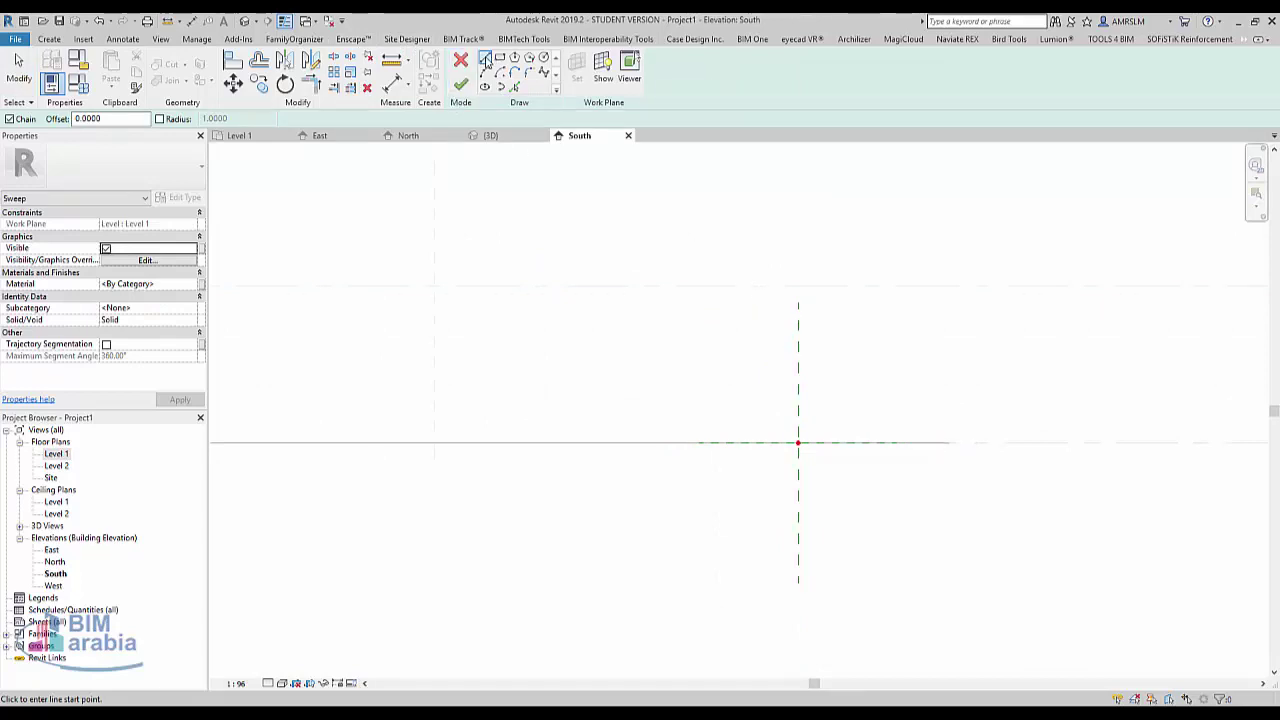
Sketch a vertical line about 4.1 long at the profile plane's origin and move it 10 horizontally to the octagon's centre.
{"action": "left_click", "coordinate": [798, 442]}
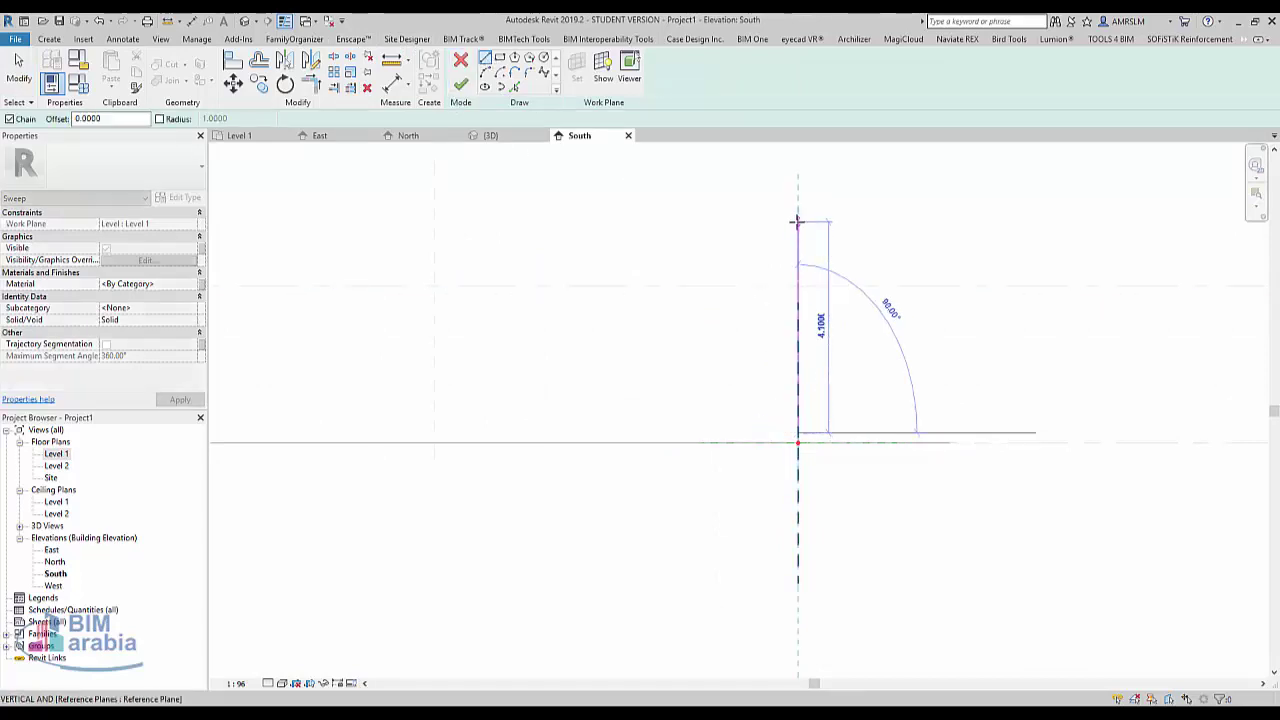
{"action": "left_click", "coordinate": [797, 221]}
{"action": "key", "text": "Escape"}
{"action": "key", "text": "Escape"}
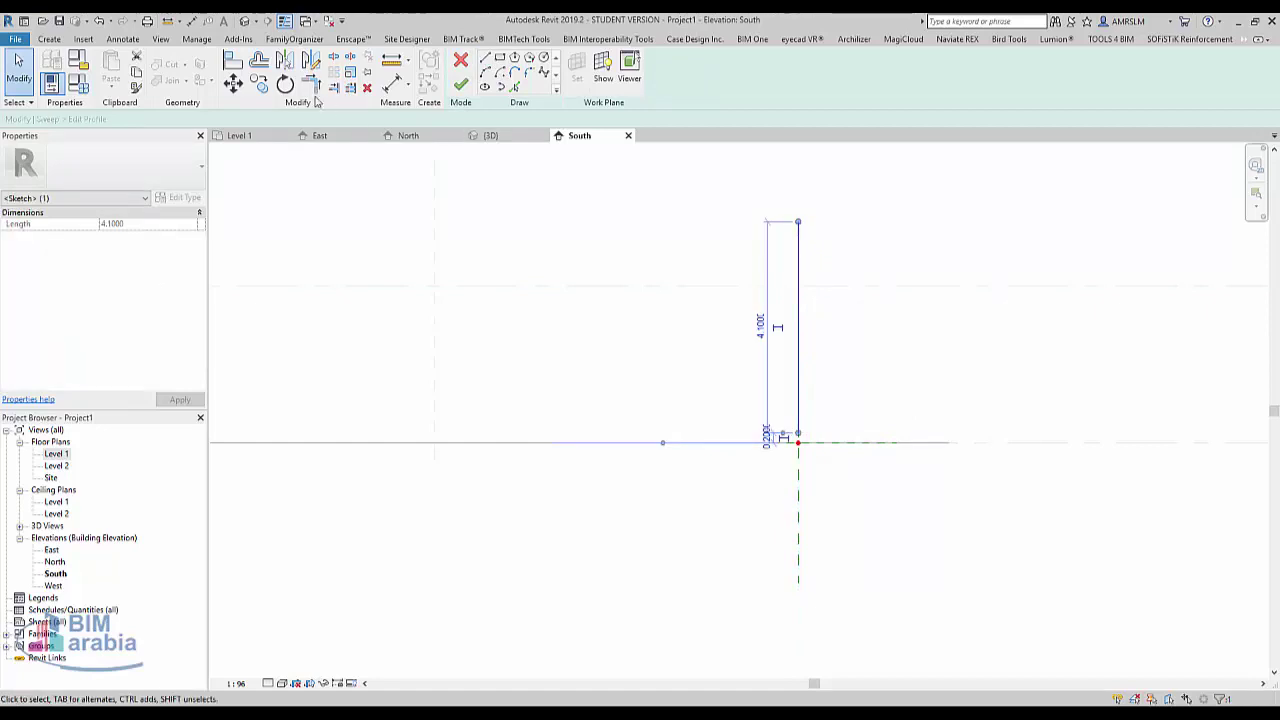
{"action": "left_click", "coordinate": [233, 85]}
{"action": "left_click", "coordinate": [675, 208]}
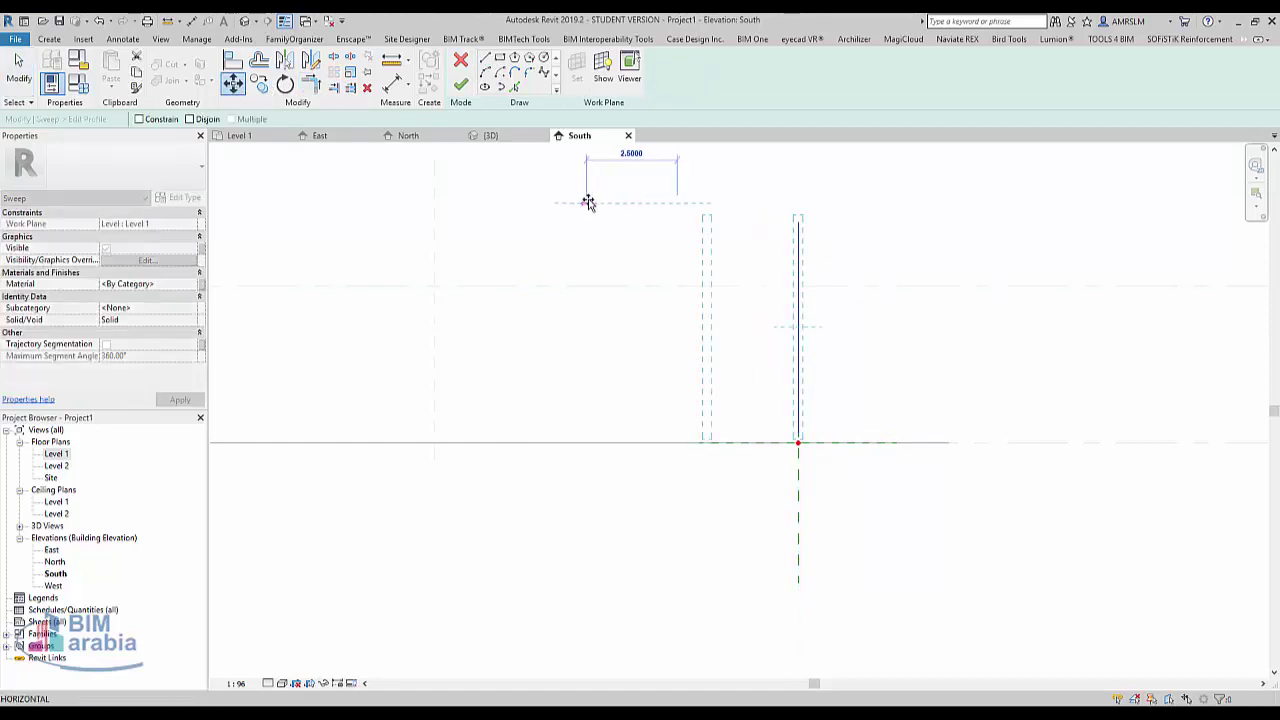
{"action": "type", "text": "1"}
{"action": "key", "text": "Return"}
{"action": "scroll", "coordinate": [600, 397], "scroll_direction": "down", "scroll_amount": 2}
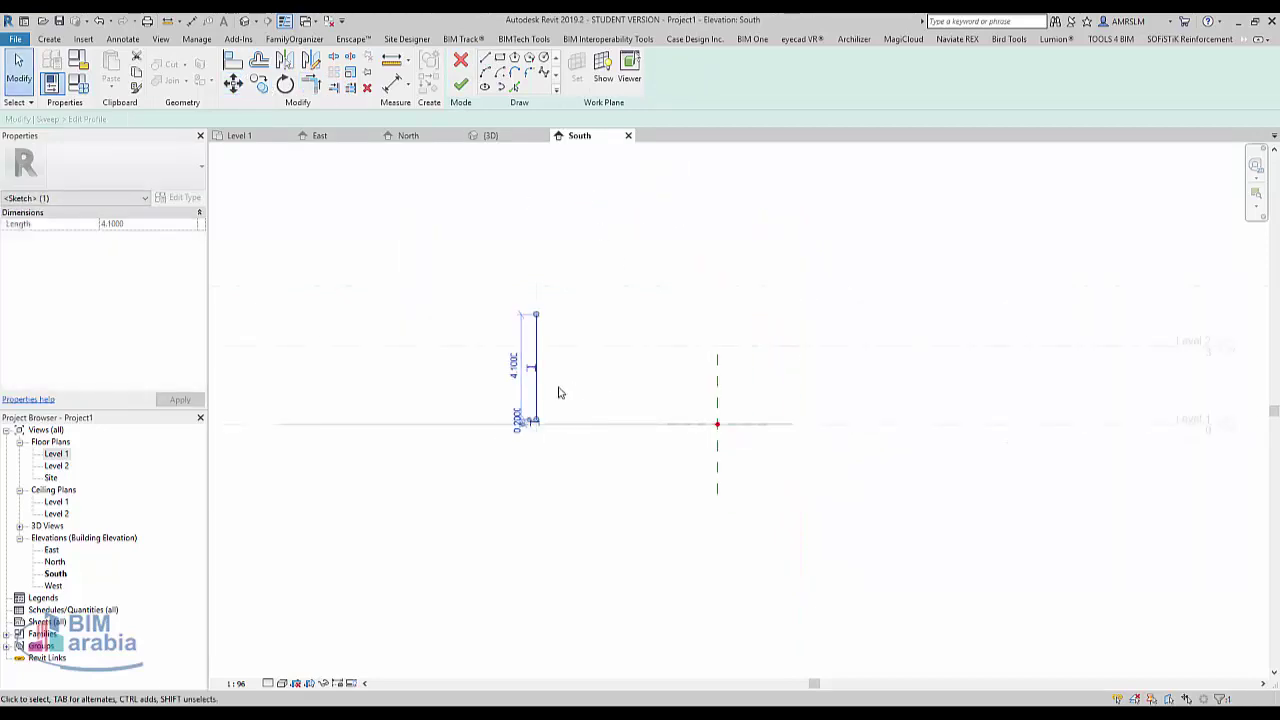
Stretch the vertical centre line down to Level 1 and upward to a length of about 9.9.
{"action": "scroll", "coordinate": [545, 420], "scroll_direction": "up", "scroll_amount": 3}
{"action": "scroll", "coordinate": [530, 457], "scroll_direction": "up", "scroll_amount": 3}
{"action": "left_click_drag", "start_coordinate": [551, 514], "coordinate": [552, 547]}
{"action": "scroll", "coordinate": [491, 614], "scroll_direction": "down", "scroll_amount": 2}
{"action": "key", "text": "l"}
{"action": "key", "text": "i"}
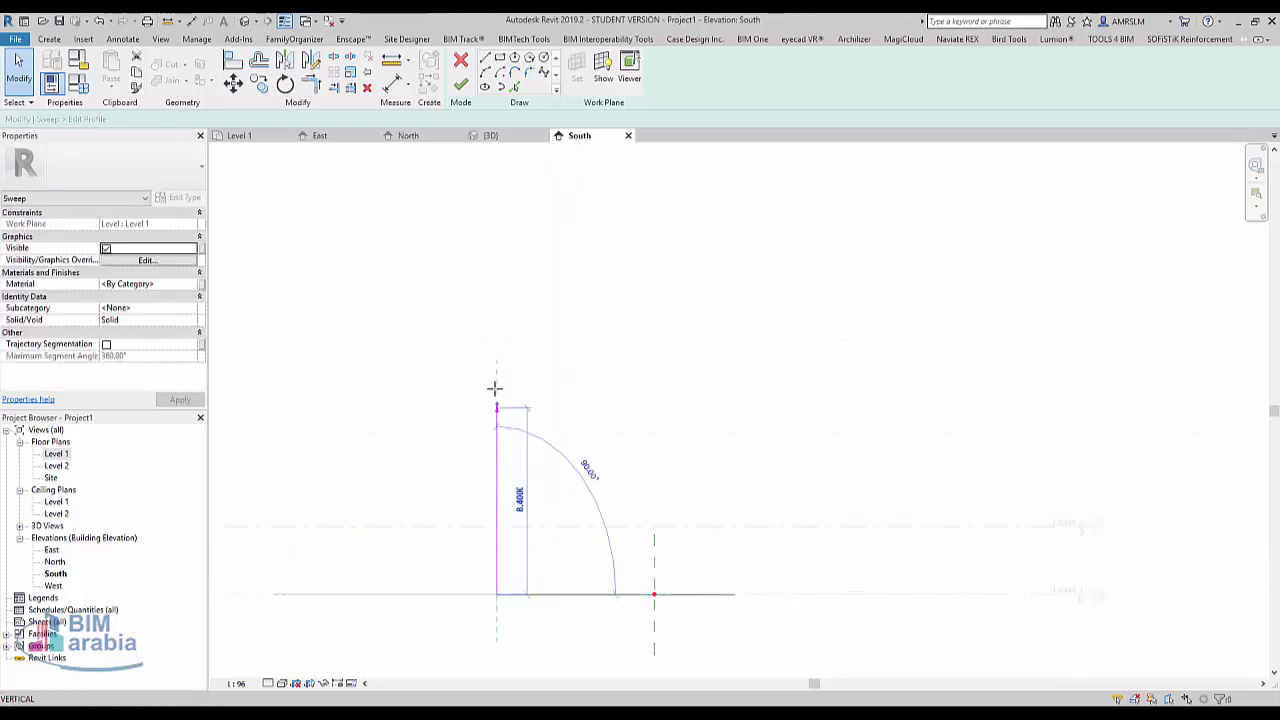
{"action": "left_click", "coordinate": [497, 380]}
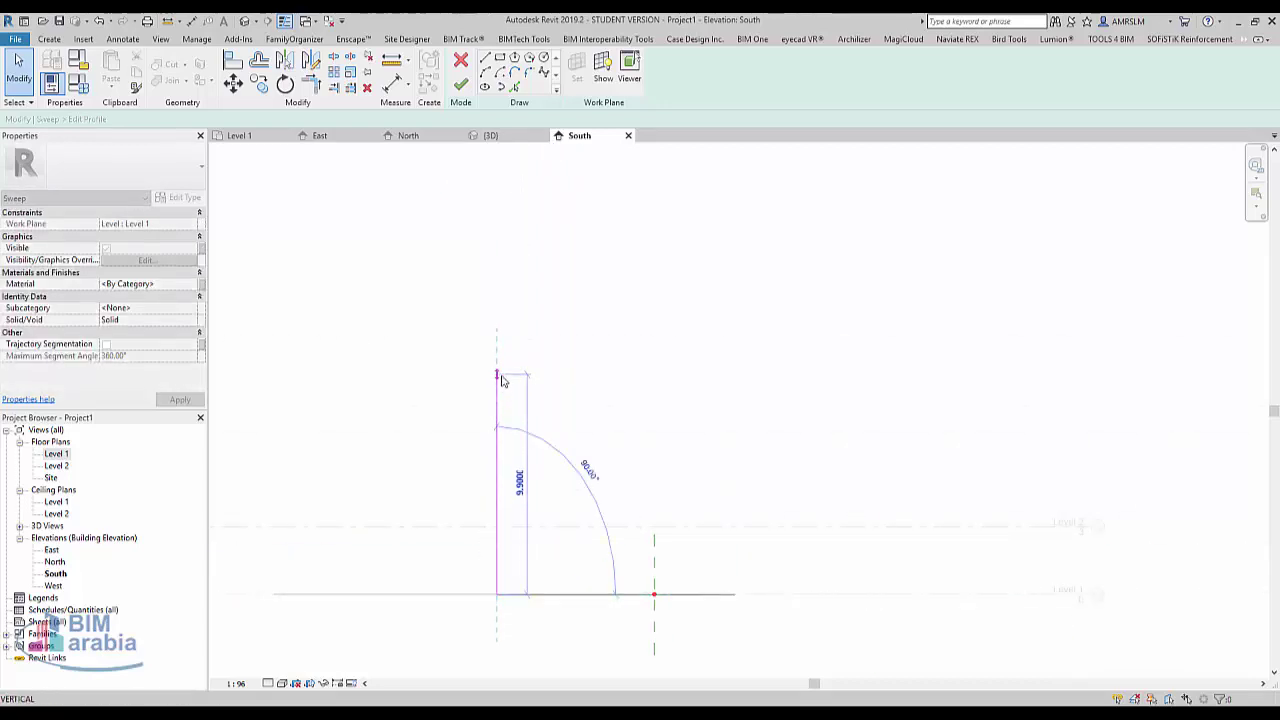
{"action": "key", "text": "Escape"}
{"action": "key", "text": "Escape"}
Set the vertical centre line's length to 10 and deselect it.
{"action": "left_click", "coordinate": [455, 484]}
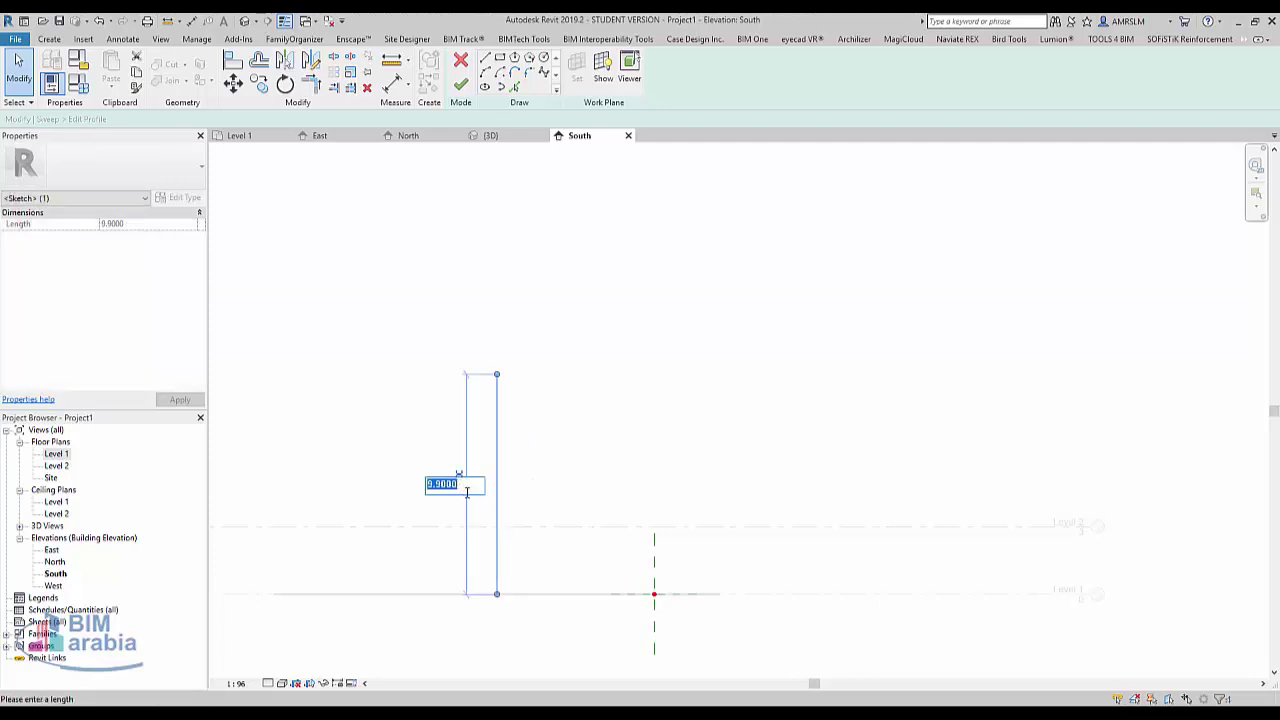
{"action": "type", "text": "10"}
{"action": "key", "text": "Return"}
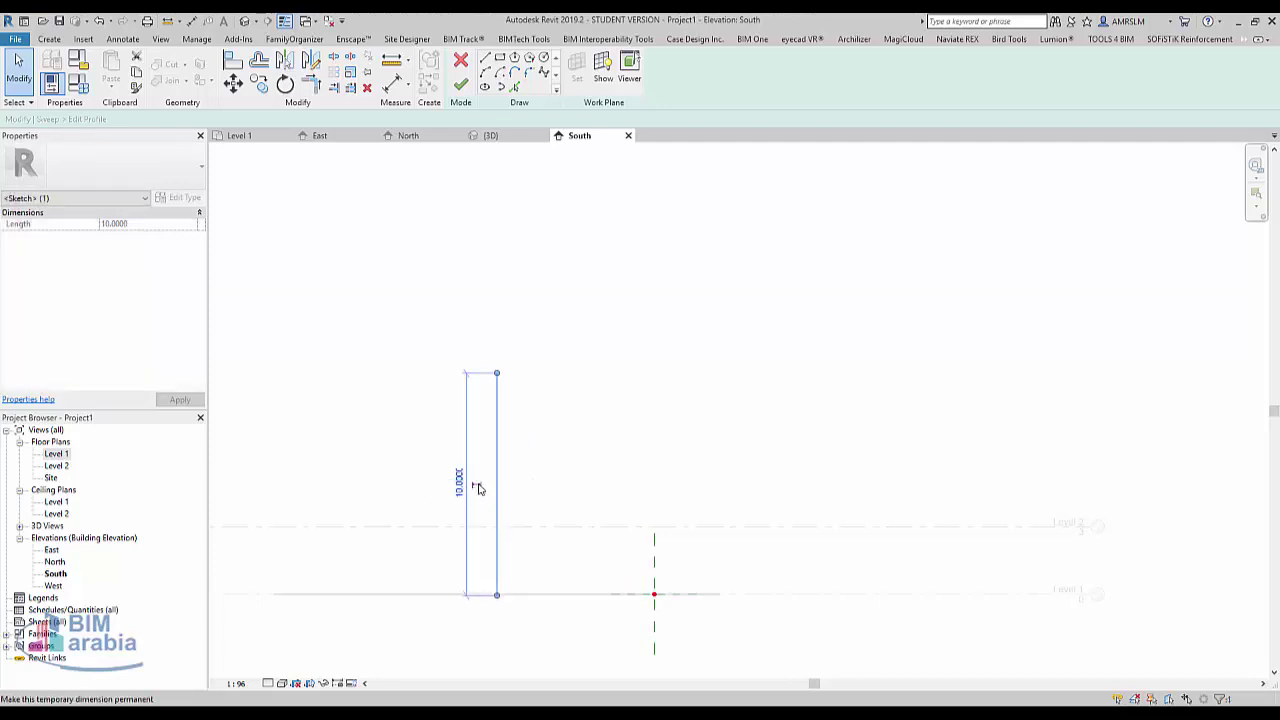
{"action": "scroll", "coordinate": [505, 600], "scroll_direction": "up", "scroll_amount": 3}
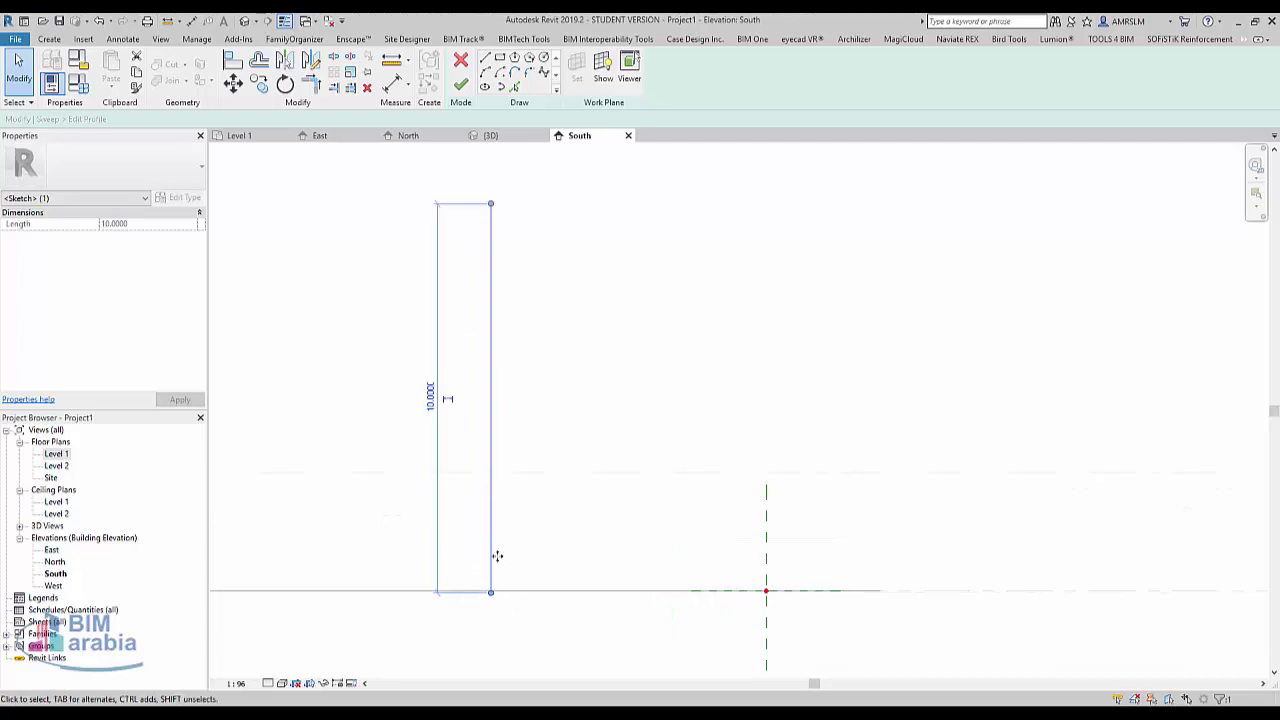
{"action": "scroll", "coordinate": [490, 610], "scroll_direction": "up", "scroll_amount": 1}
{"action": "scroll", "coordinate": [514, 577], "scroll_direction": "down", "scroll_amount": 2}
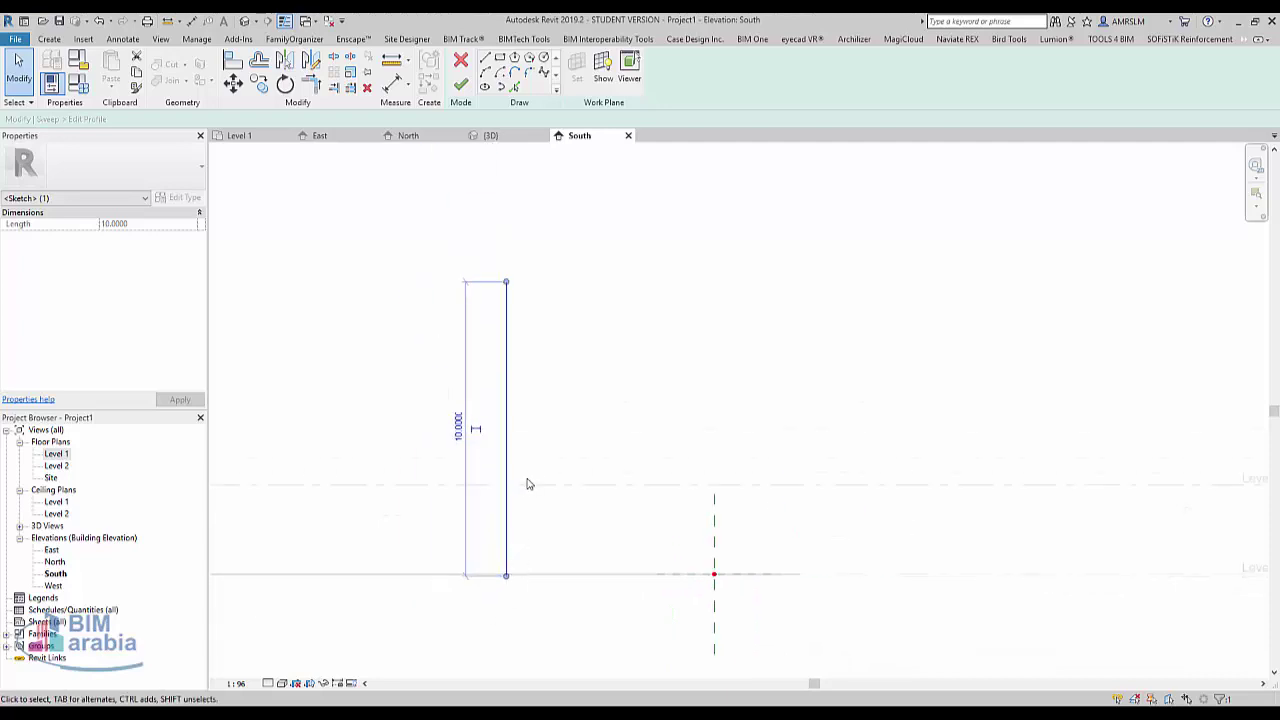
{"action": "left_click", "coordinate": [540, 375]}
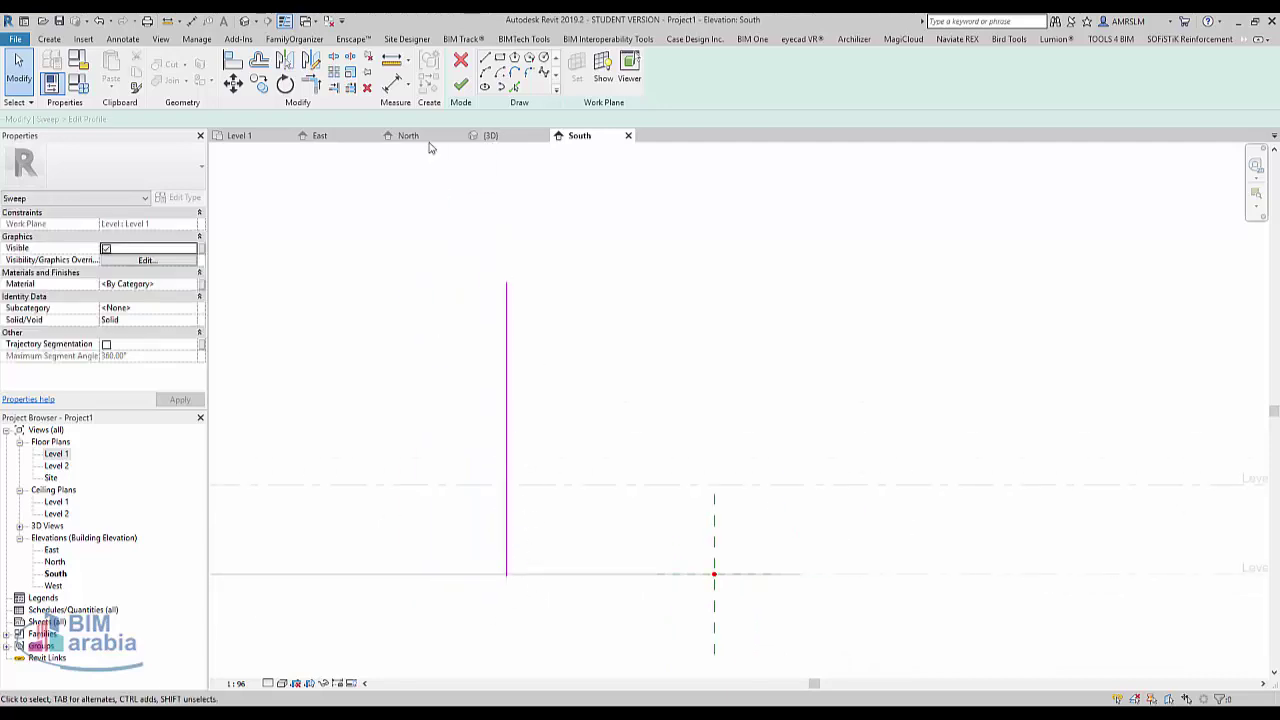
Sketch a start-end-radius arc of about 9.5 radius from the profile origin up to the vertical line, just below its top end.
{"action": "left_click", "coordinate": [486, 72]}
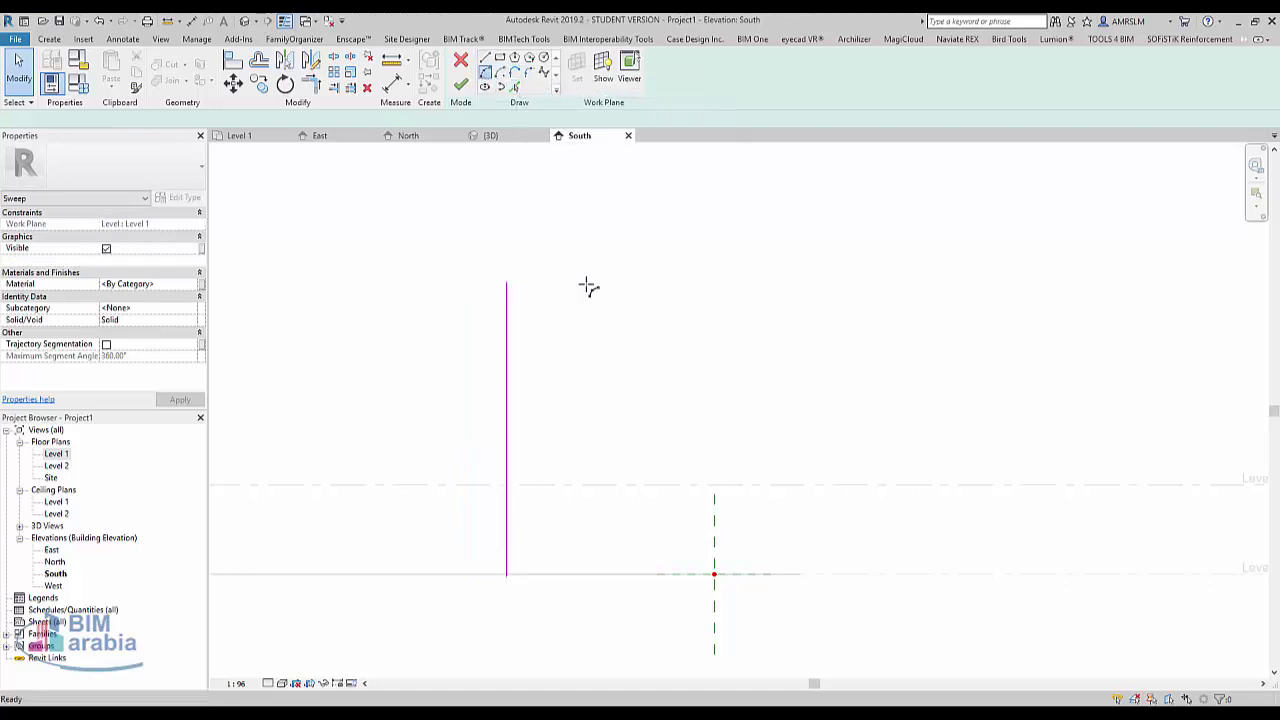
{"action": "left_click", "coordinate": [714, 575]}
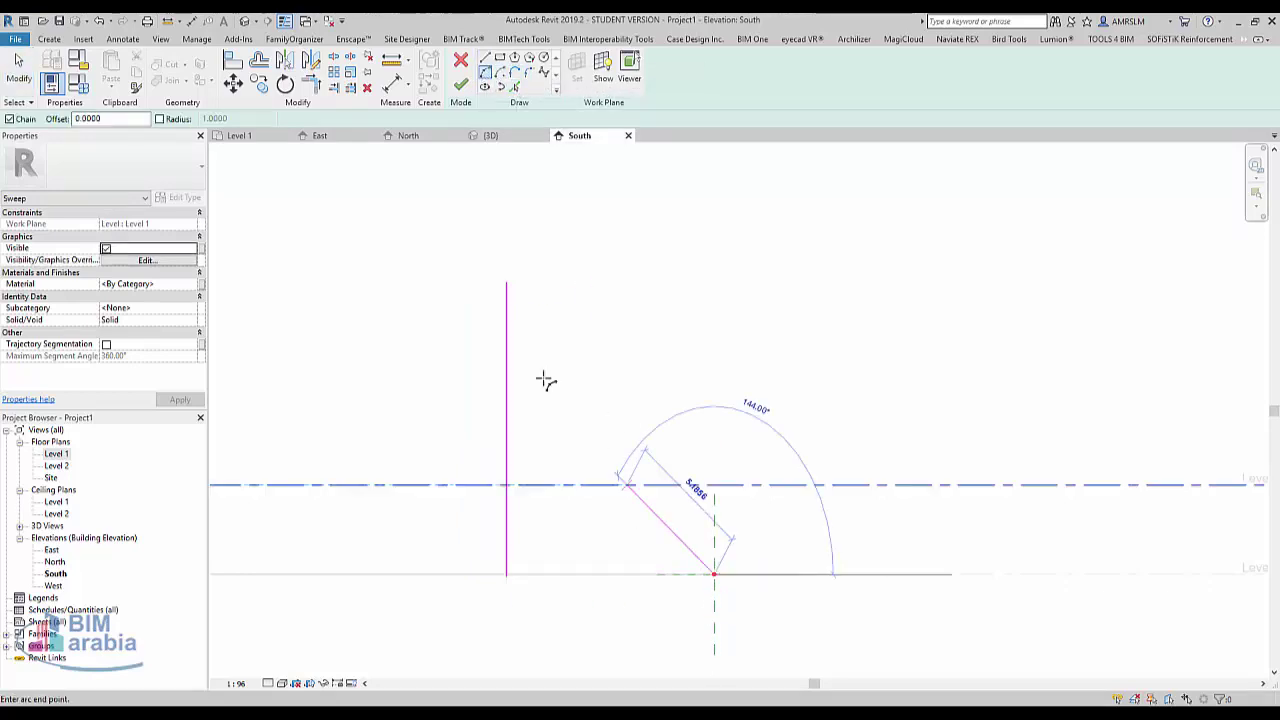
{"action": "left_click", "coordinate": [506, 325]}
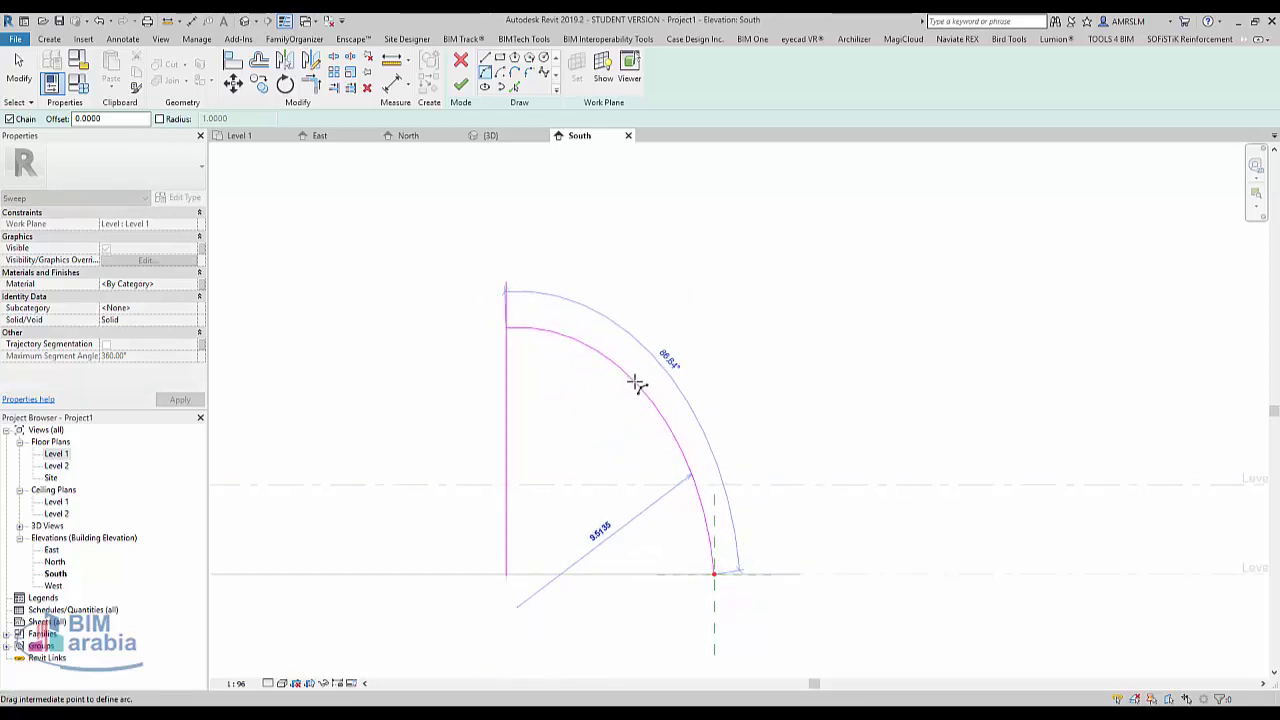
{"action": "left_click", "coordinate": [634, 389]}
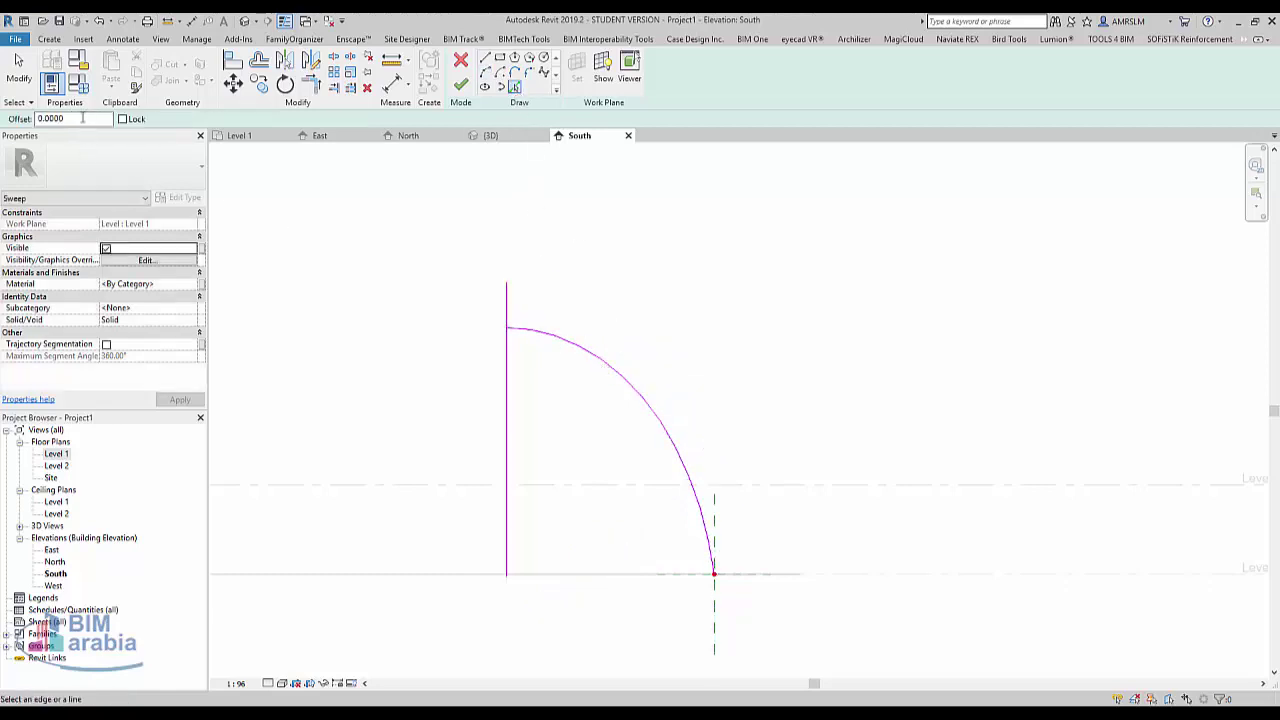
Create an inward copy of the dome's profile arc at an offset of 0.2 with the Pick Lines tool.
{"action": "left_click_drag", "start_coordinate": [82, 118], "coordinate": [3, 112]}
{"action": "type", "text": ".2"}
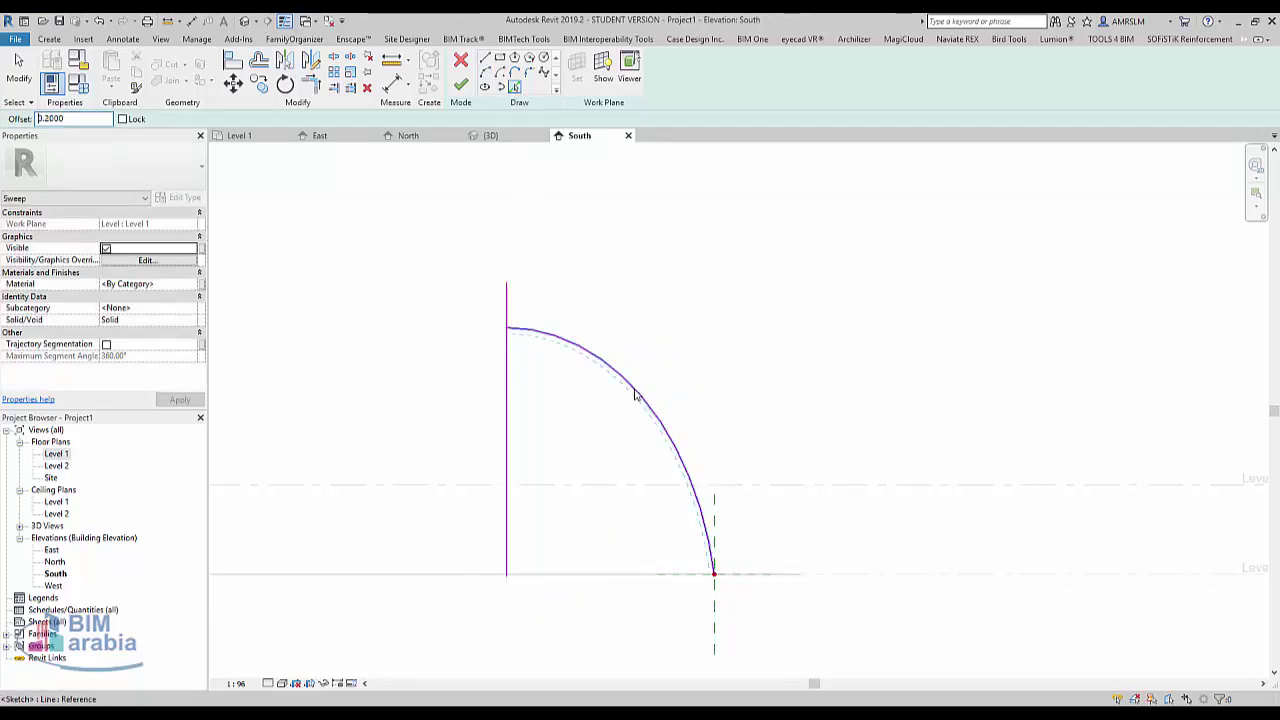
{"action": "left_click", "coordinate": [634, 400]}
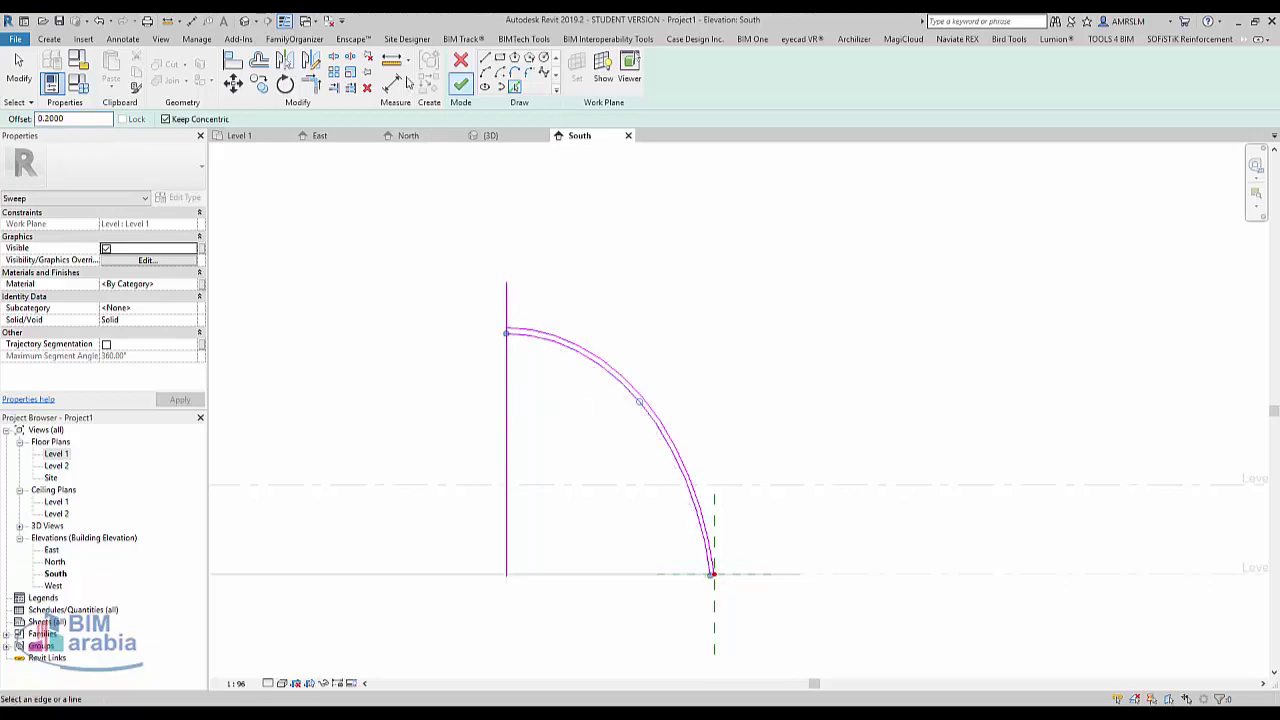
Close the base of the arched profile with a straight line between the inner and outer arcs, using zero offset.
{"action": "left_click", "coordinate": [485, 57]}
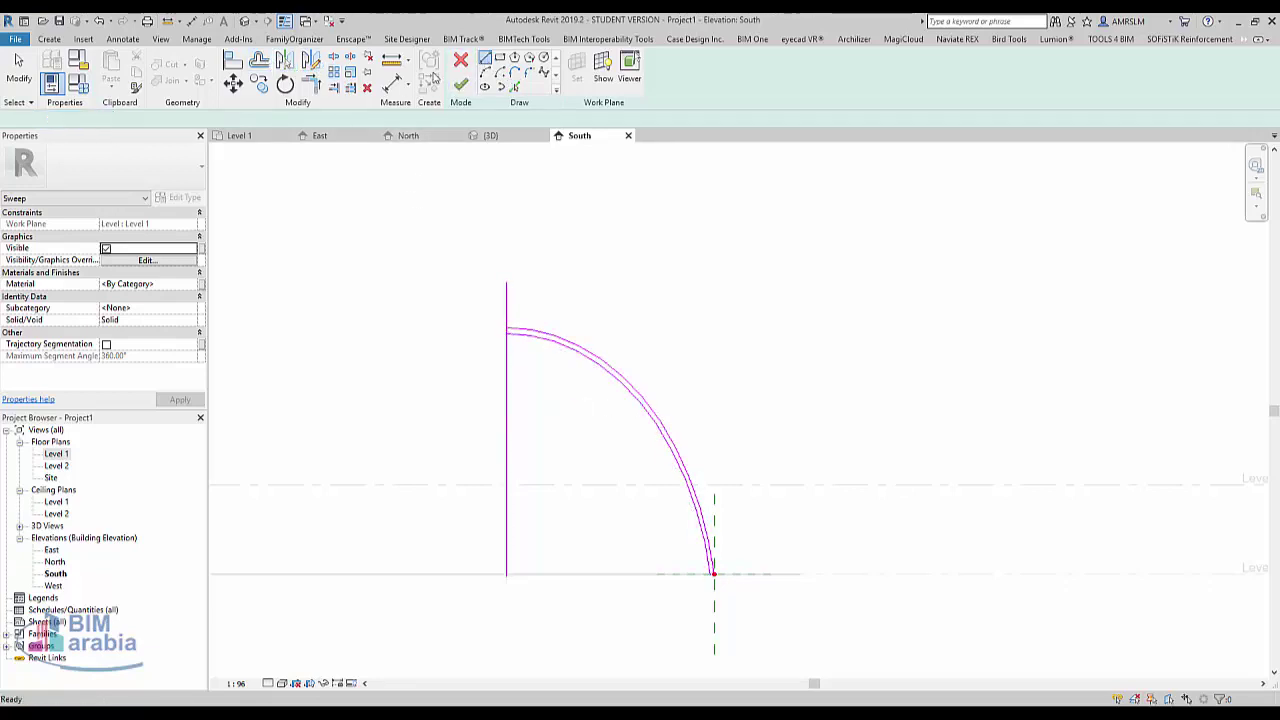
{"action": "double_click", "coordinate": [88, 118]}
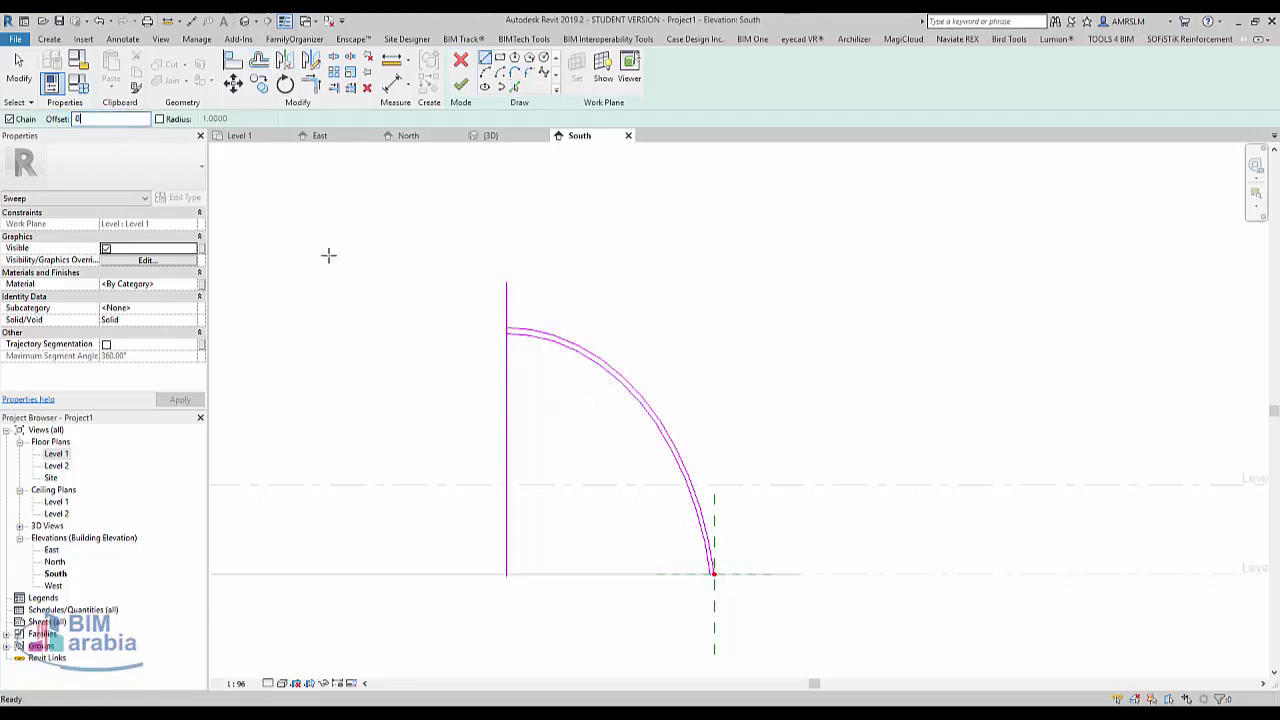
{"action": "scroll", "coordinate": [700, 571], "scroll_direction": "up", "scroll_amount": 5}
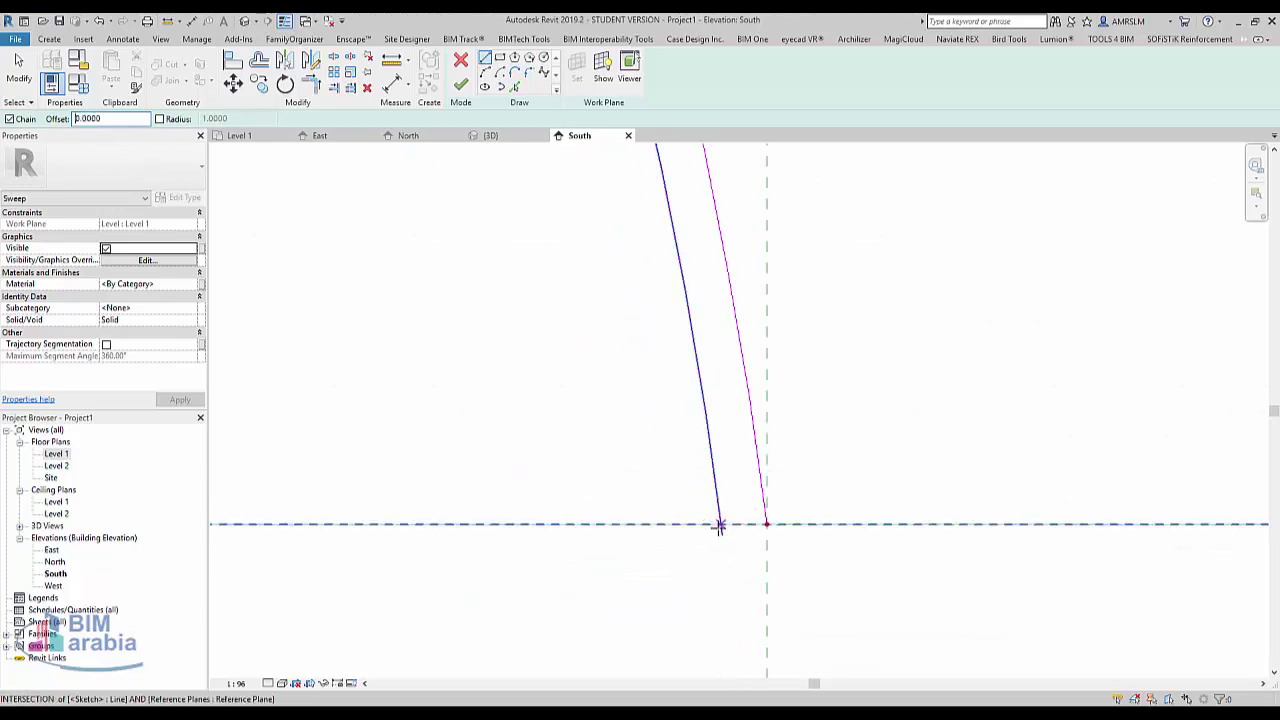
{"action": "left_click", "coordinate": [718, 525]}
{"action": "left_click", "coordinate": [766, 523]}
{"action": "key", "text": "Escape"}
{"action": "key", "text": "Escape"}
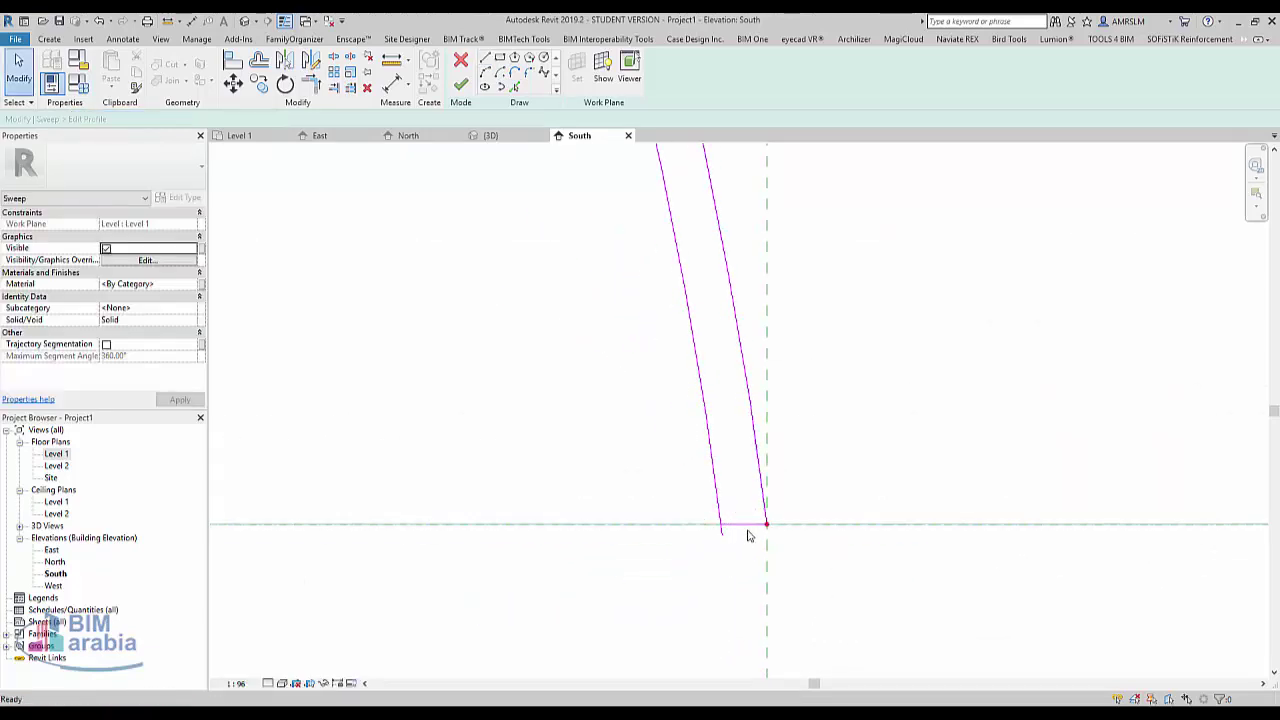
Trim the vertical centre line against both arcs so it closes the profile at the dome's apex.
{"action": "key", "text": "t"}
{"action": "key", "text": "r"}
{"action": "scroll", "coordinate": [745, 655], "scroll_direction": "down", "scroll_amount": 4}
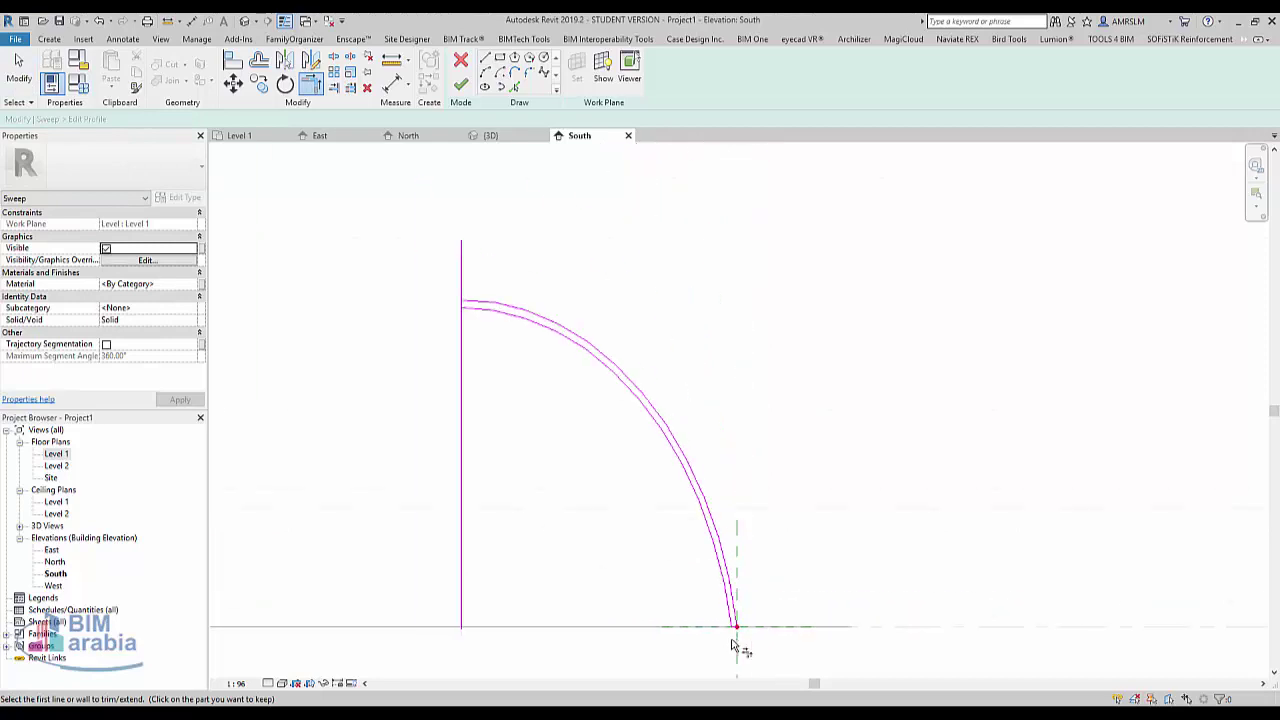
{"action": "scroll", "coordinate": [490, 325], "scroll_direction": "up", "scroll_amount": 5}
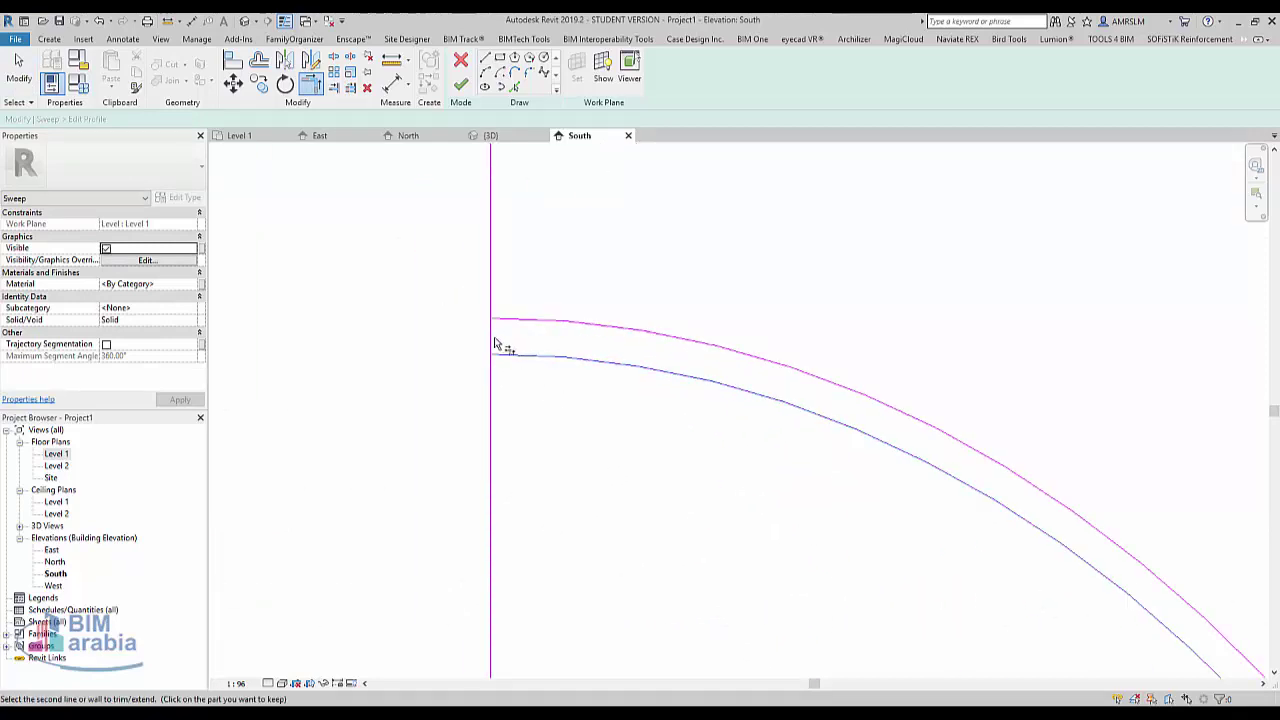
{"action": "left_click", "coordinate": [493, 337]}
{"action": "left_click", "coordinate": [510, 322]}
{"action": "scroll", "coordinate": [743, 451], "scroll_direction": "down", "scroll_amount": 4}
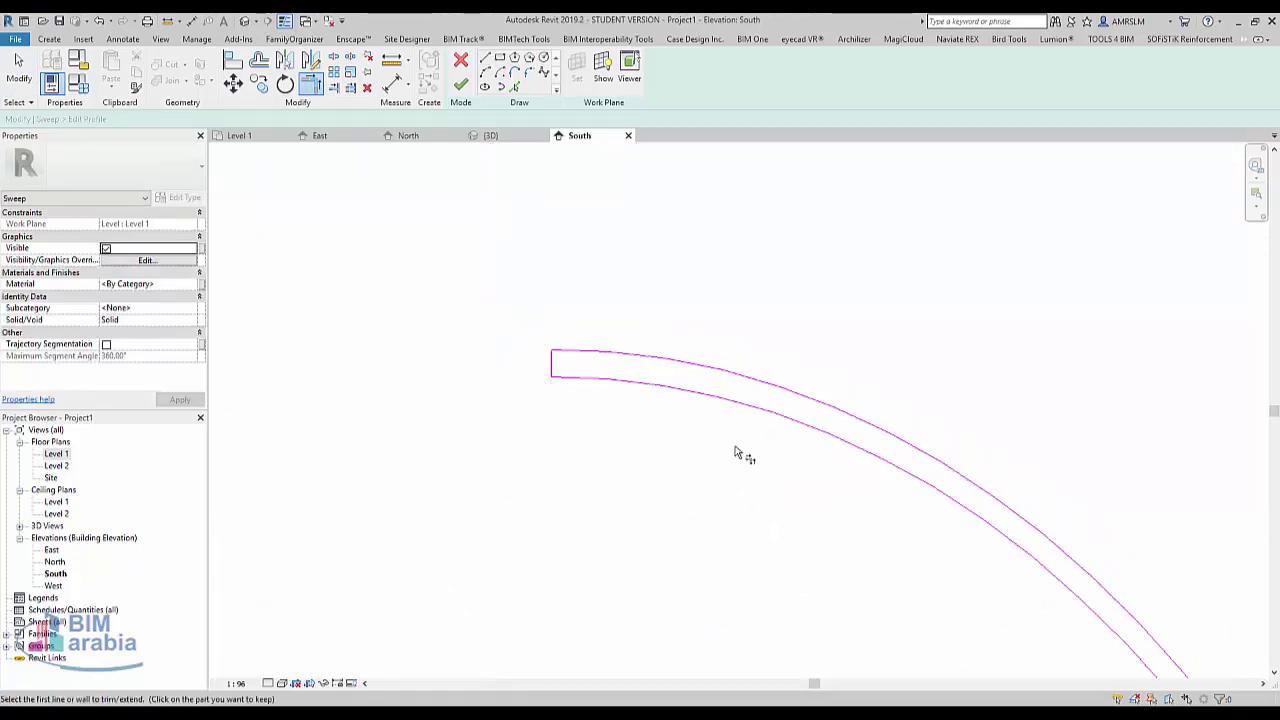
Finish the profile and the sweep, and inspect the octagonal dome in 3D from above.
{"action": "left_click", "coordinate": [461, 88]}
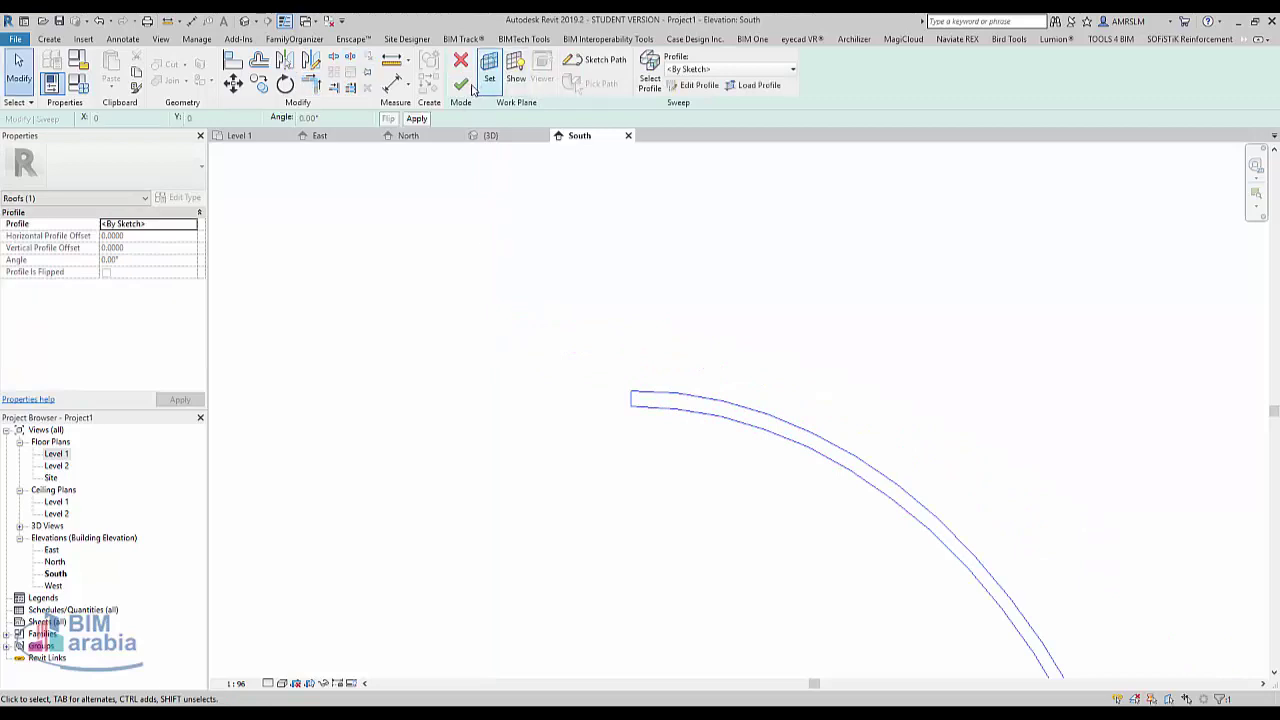
{"action": "left_click", "coordinate": [460, 80]}
{"action": "scroll", "coordinate": [549, 337], "scroll_direction": "down", "scroll_amount": 5}
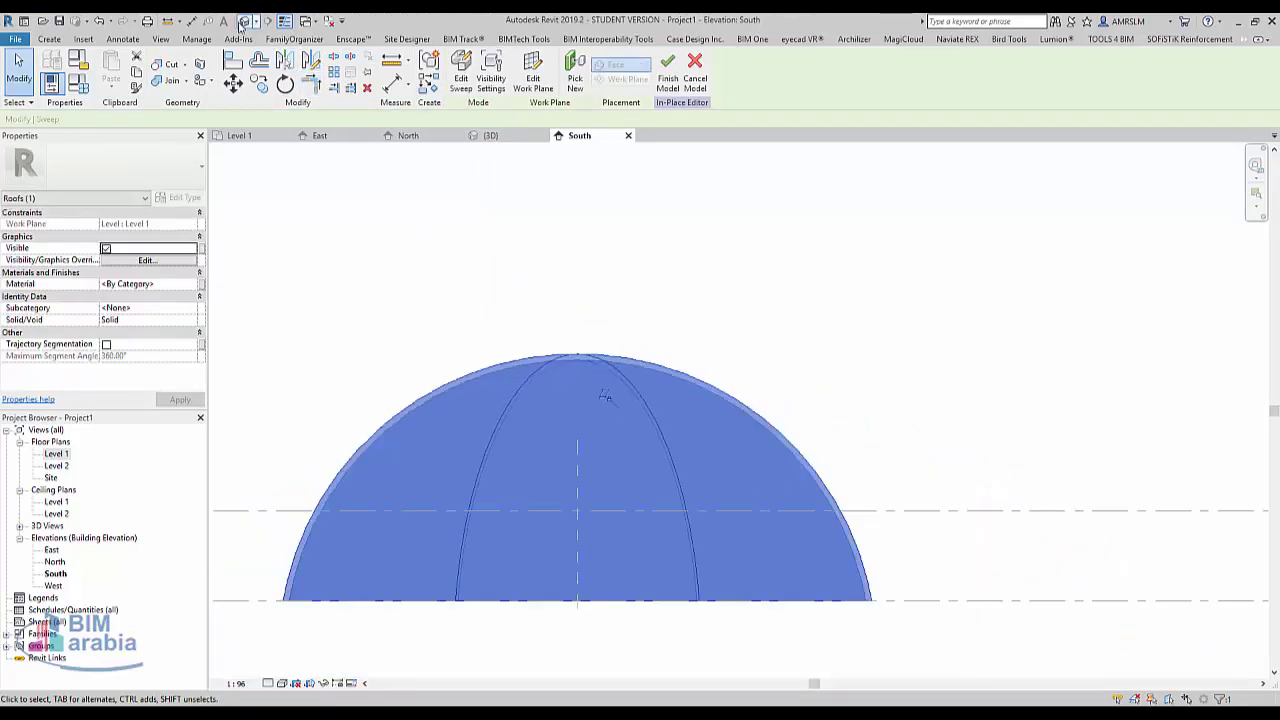
{"action": "left_click", "coordinate": [243, 21]}
{"action": "key", "text": "Escape"}
{"action": "middle_click_drag", "start_coordinate": [834, 406], "coordinate": [856, 457], "text": "shift"}
{"action": "middle_click_drag", "start_coordinate": [893, 301], "coordinate": [841, 291], "text": "shift"}
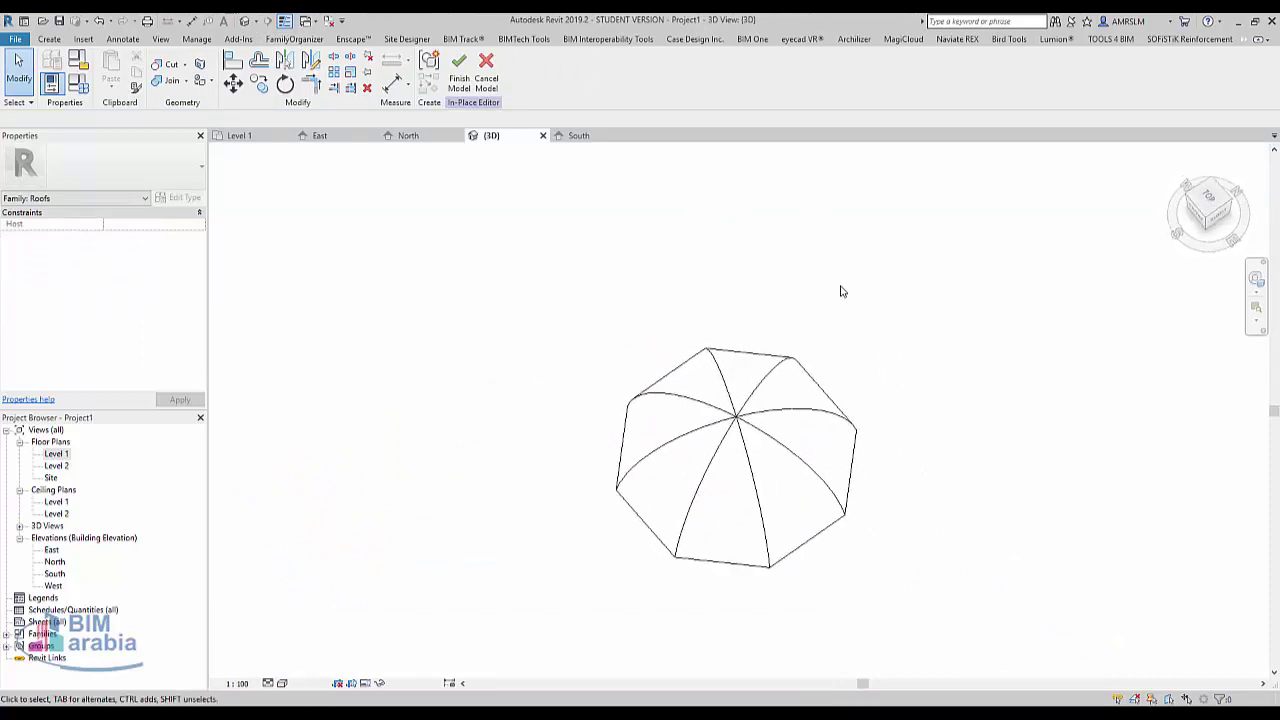
Start an extrusion in the Level 1 plan, picking the horizontal reference plane through the dome as work plane and opening Elevation: North.
{"action": "double_click", "coordinate": [60, 456]}
{"action": "scroll", "coordinate": [734, 534], "scroll_direction": "up", "scroll_amount": 4}
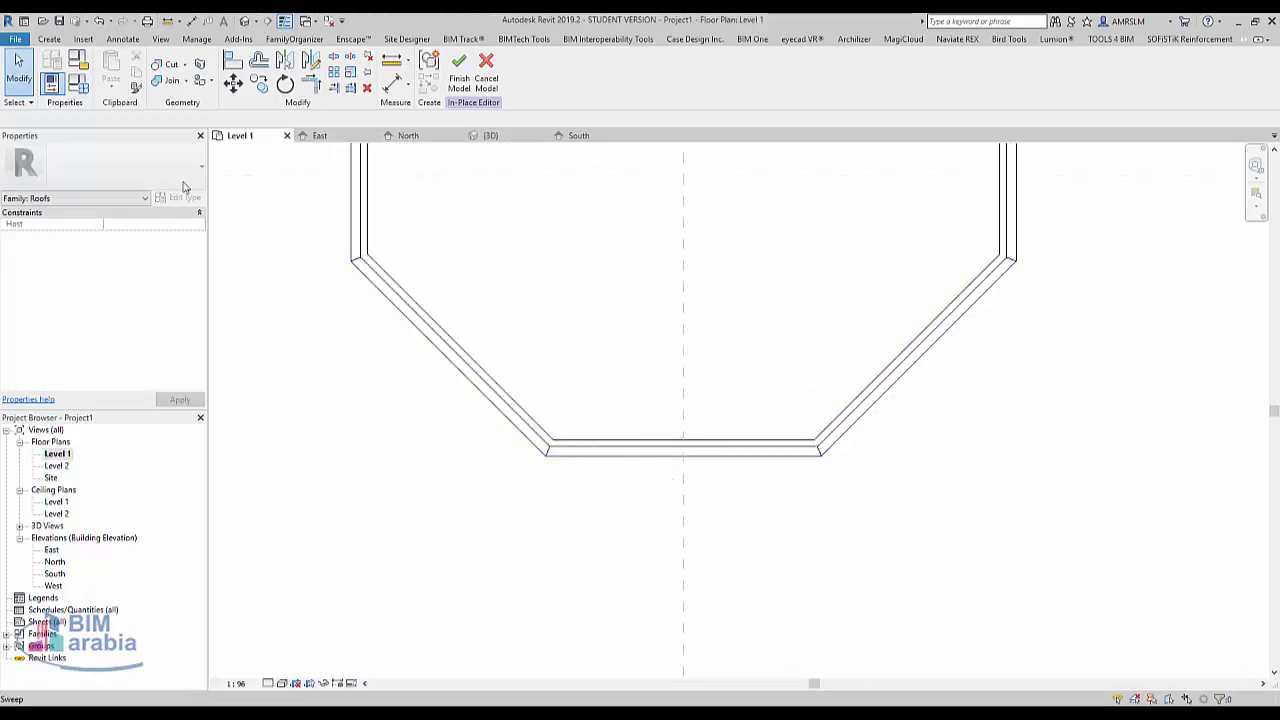
{"action": "scroll", "coordinate": [659, 376], "scroll_direction": "down", "scroll_amount": 2}
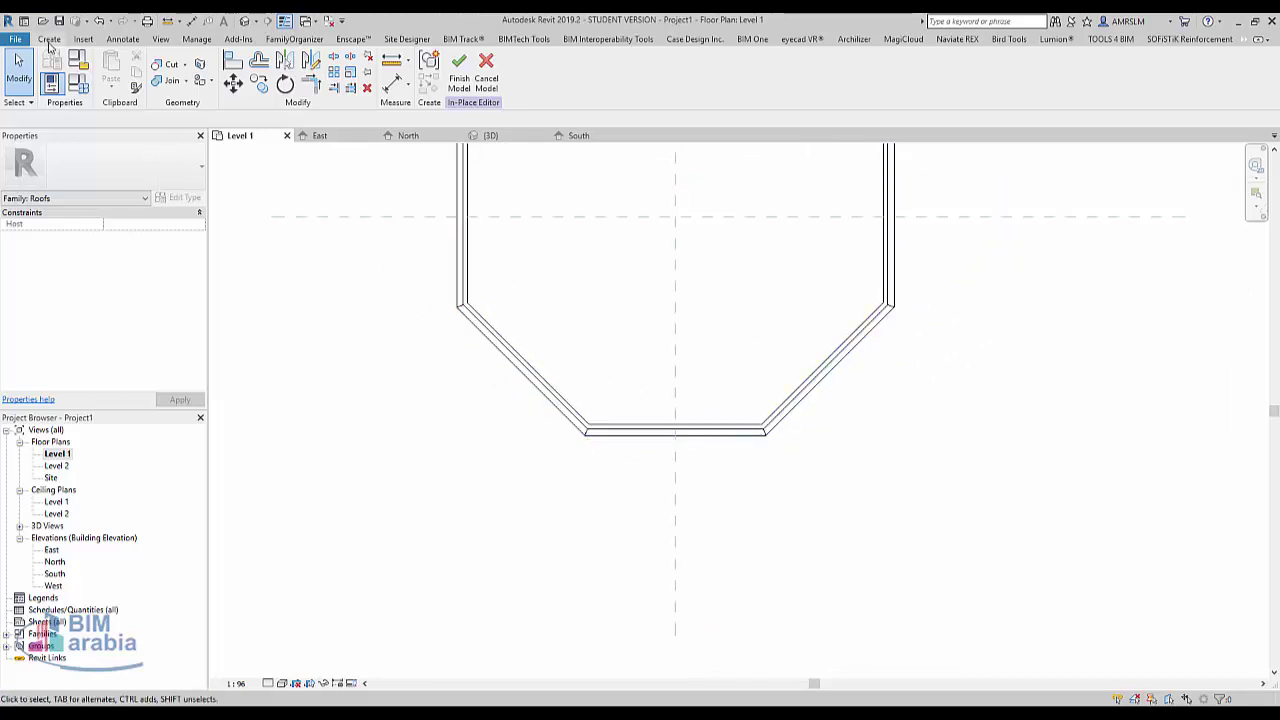
{"action": "left_click", "coordinate": [49, 40]}
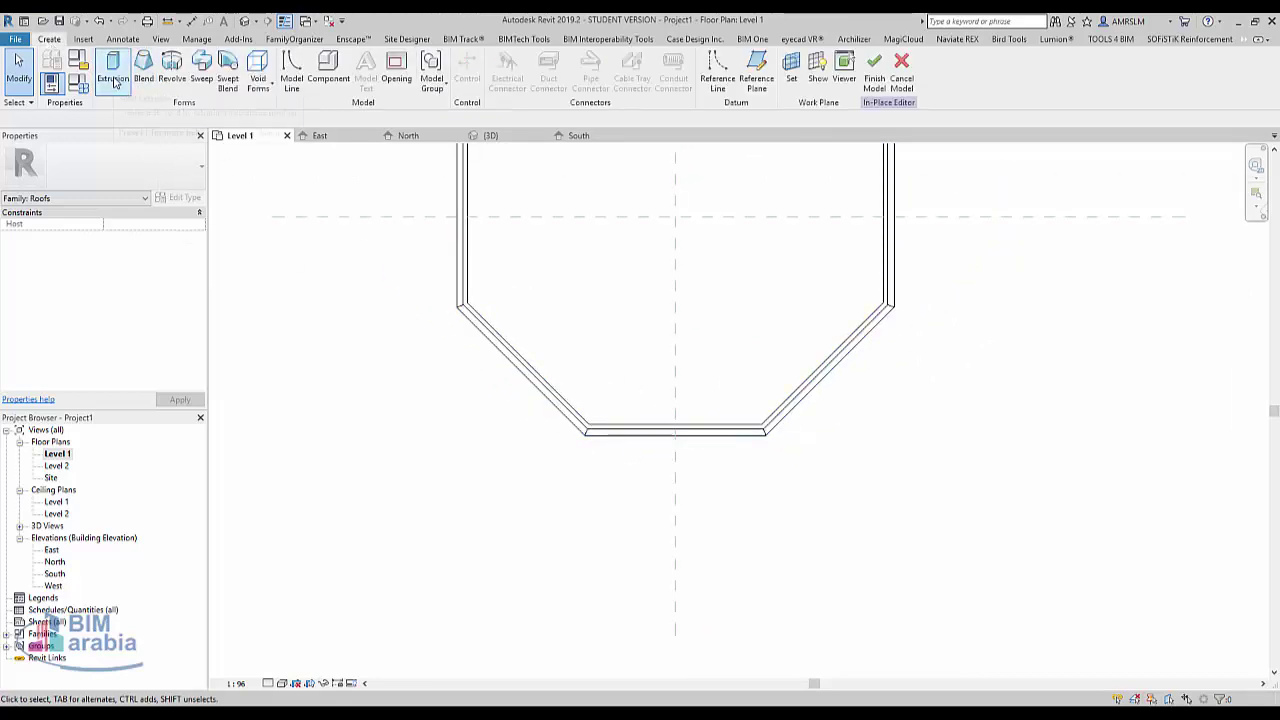
{"action": "left_click", "coordinate": [111, 80]}
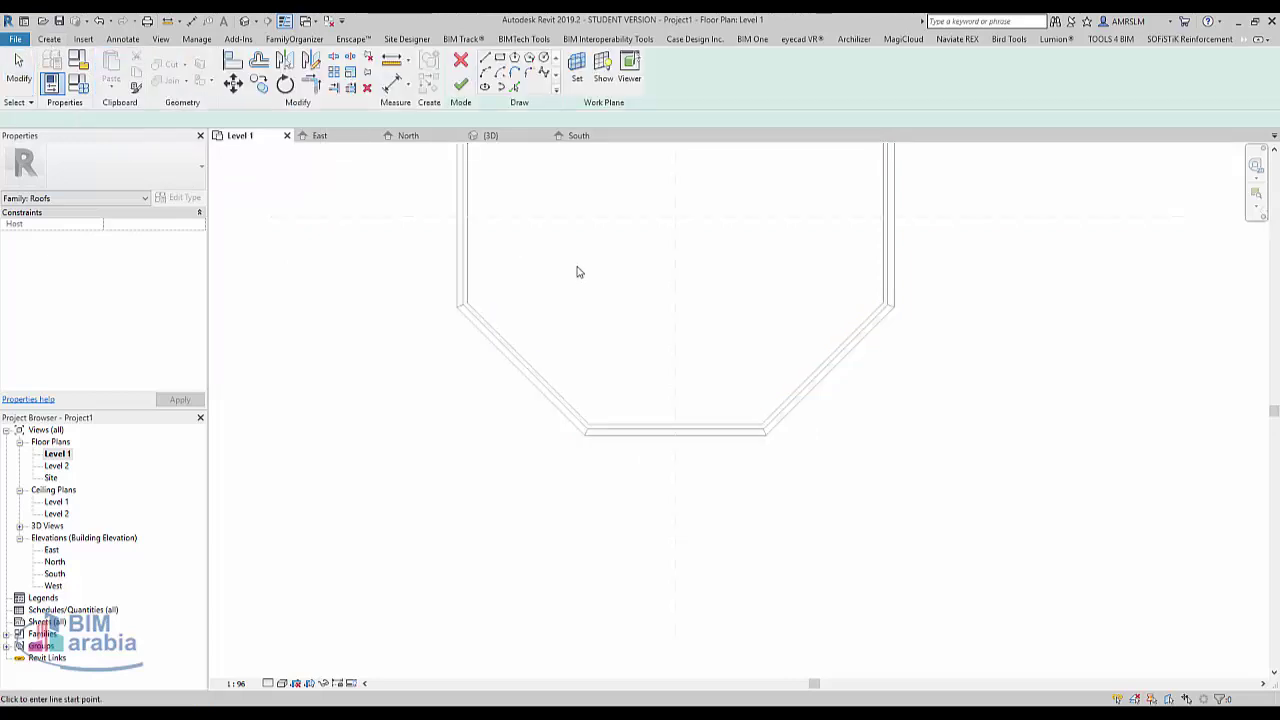
{"action": "left_click", "coordinate": [584, 76]}
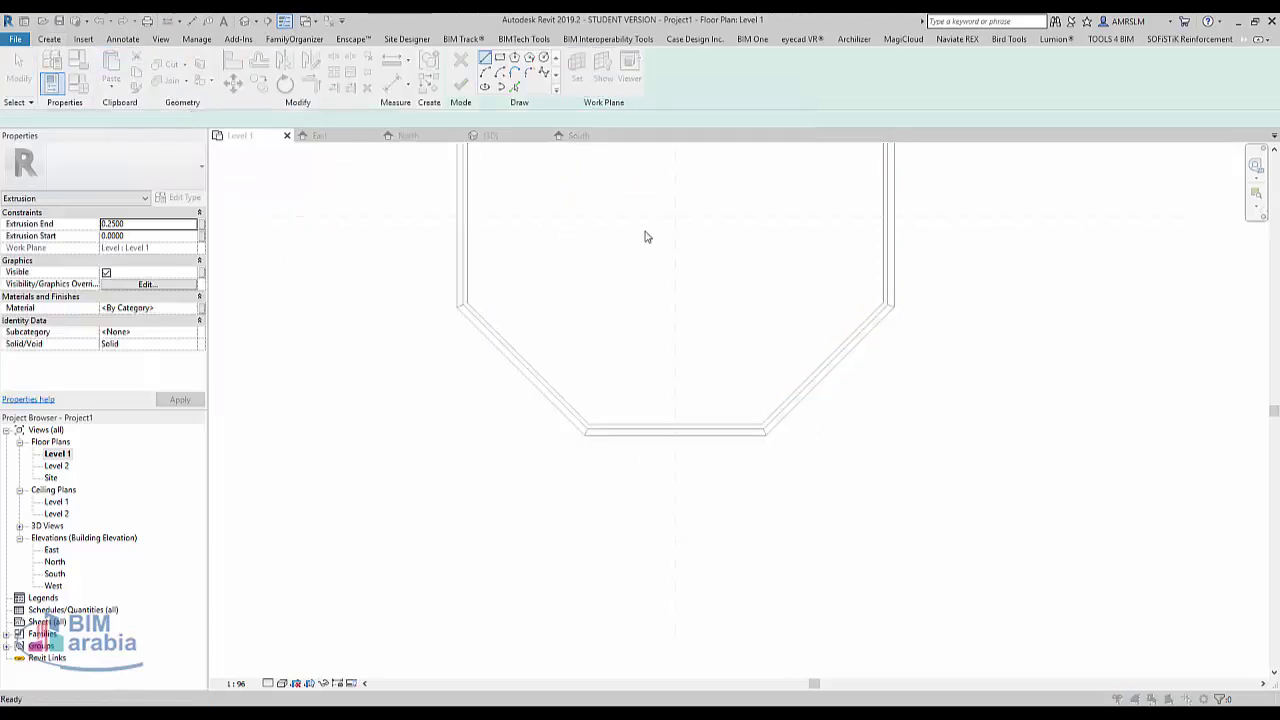
{"action": "left_click", "coordinate": [603, 444]}
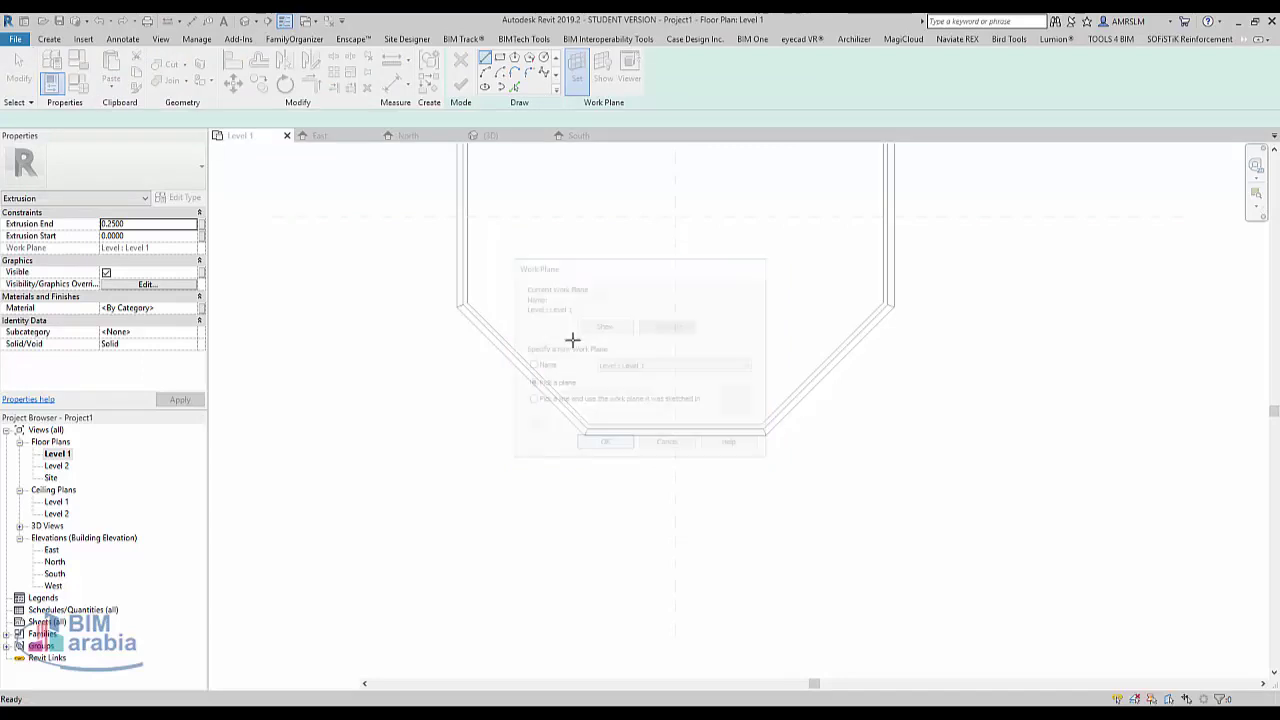
{"action": "left_click", "coordinate": [554, 214]}
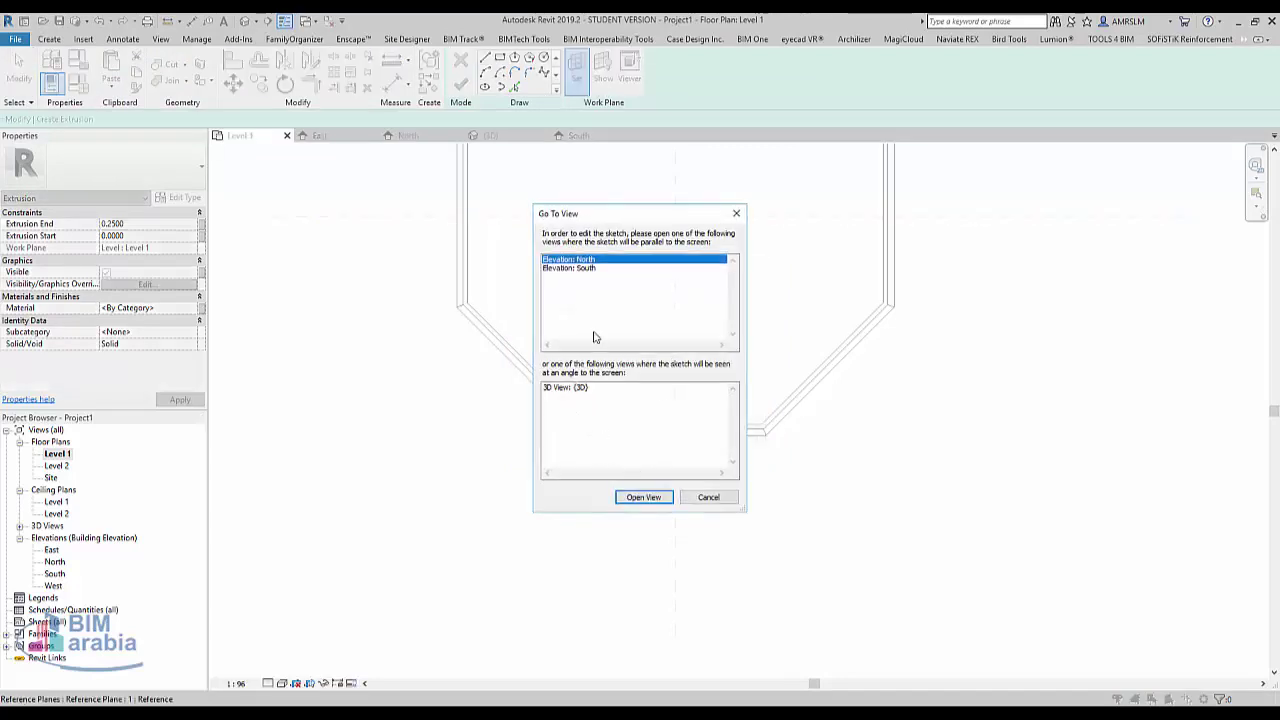
{"action": "left_click", "coordinate": [637, 500]}
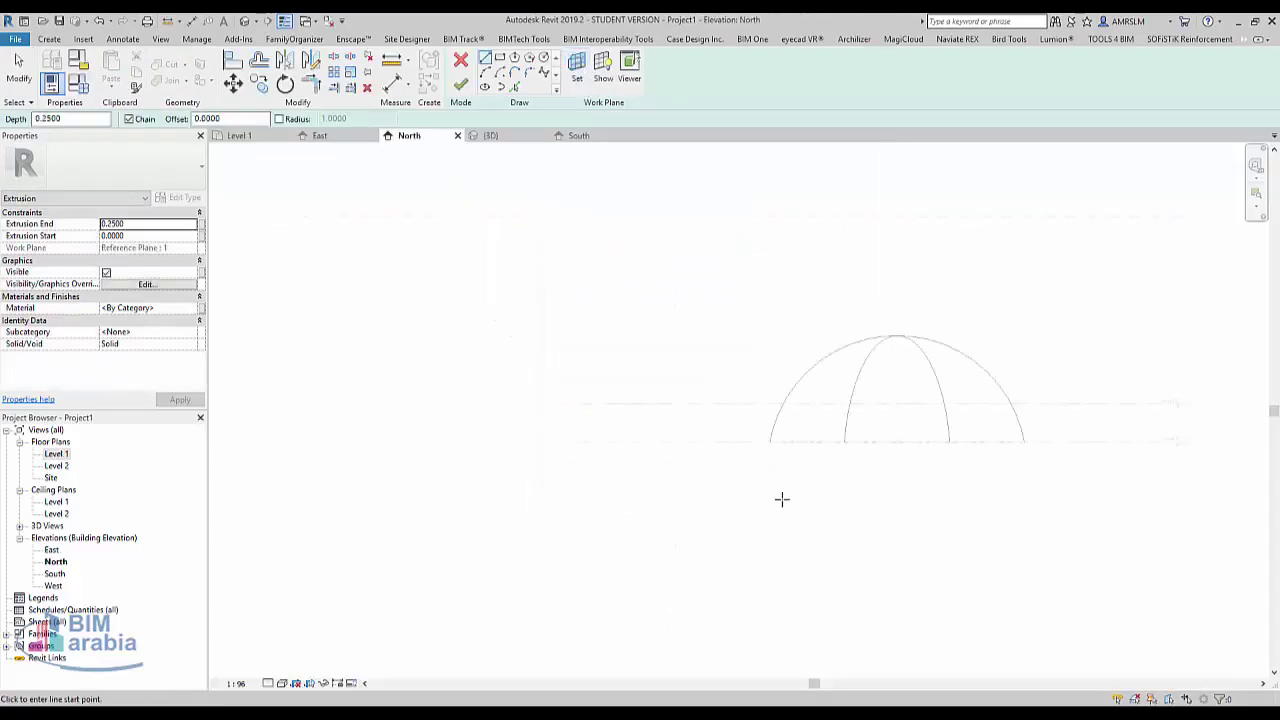
Sketch a start-end-radius arc of about 6.4 radius from Level 1 up to the dome's vertical centre plane, within the front face.
{"action": "scroll", "coordinate": [963, 414], "scroll_direction": "up", "scroll_amount": 5}
{"action": "scroll", "coordinate": [736, 472], "scroll_direction": "up", "scroll_amount": 1}
{"action": "middle_click_drag", "start_coordinate": [857, 486], "coordinate": [686, 474]}
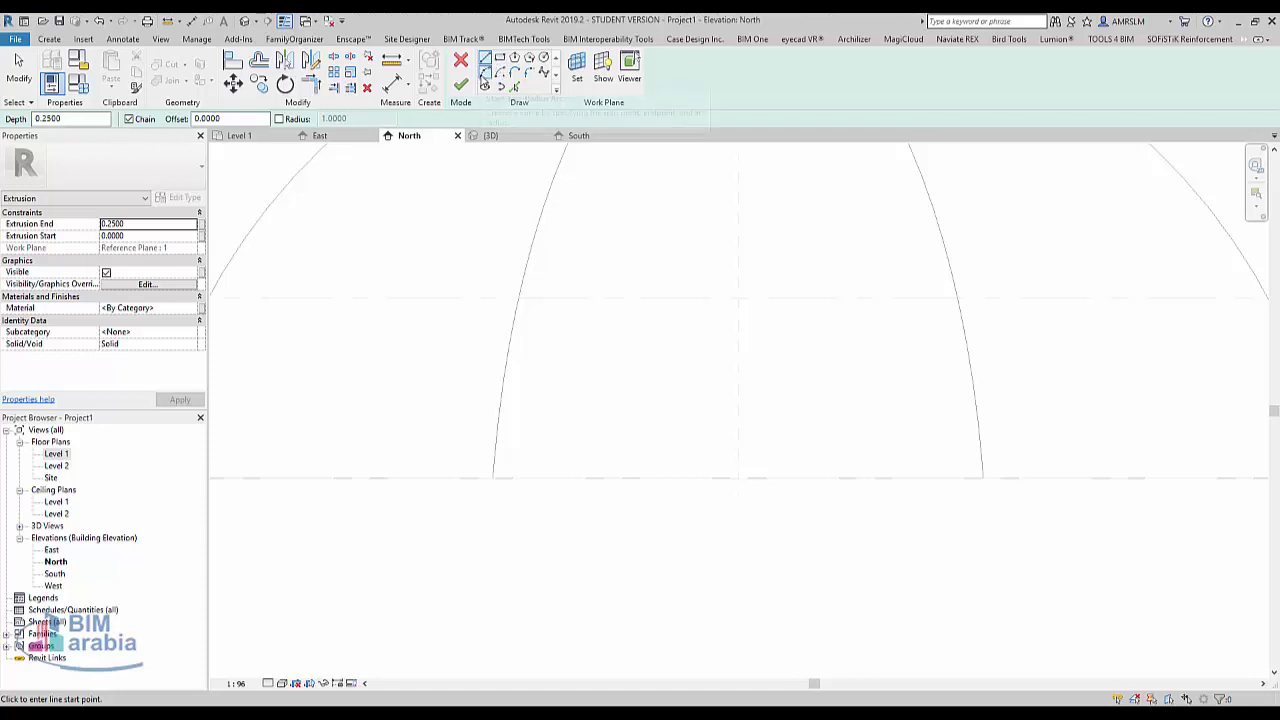
{"action": "left_click", "coordinate": [484, 74]}
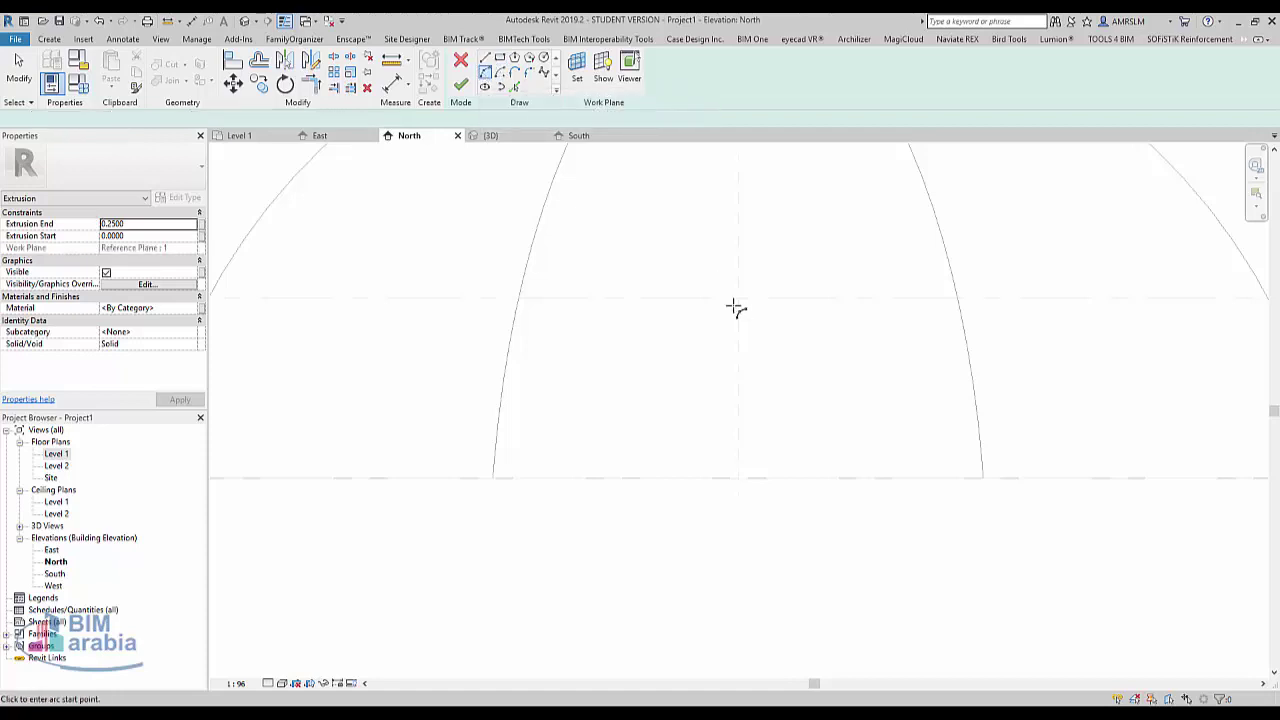
{"action": "left_click", "coordinate": [609, 479]}
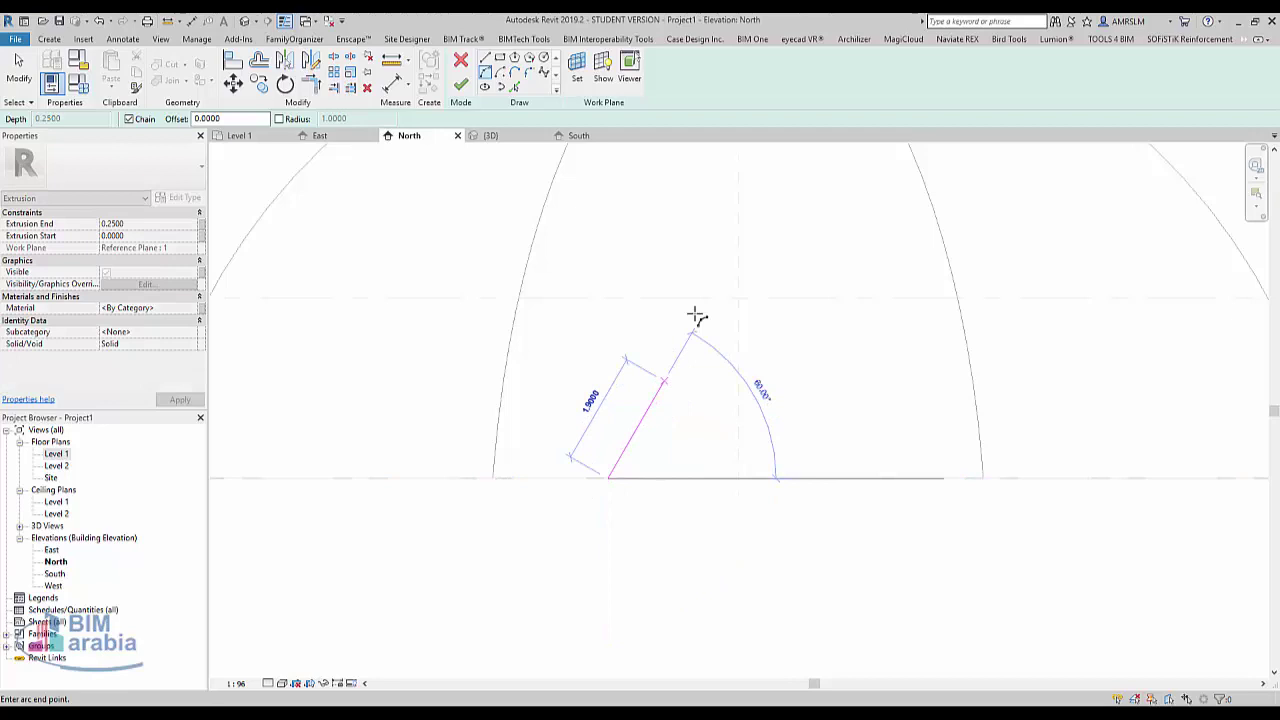
{"action": "left_click", "coordinate": [738, 198]}
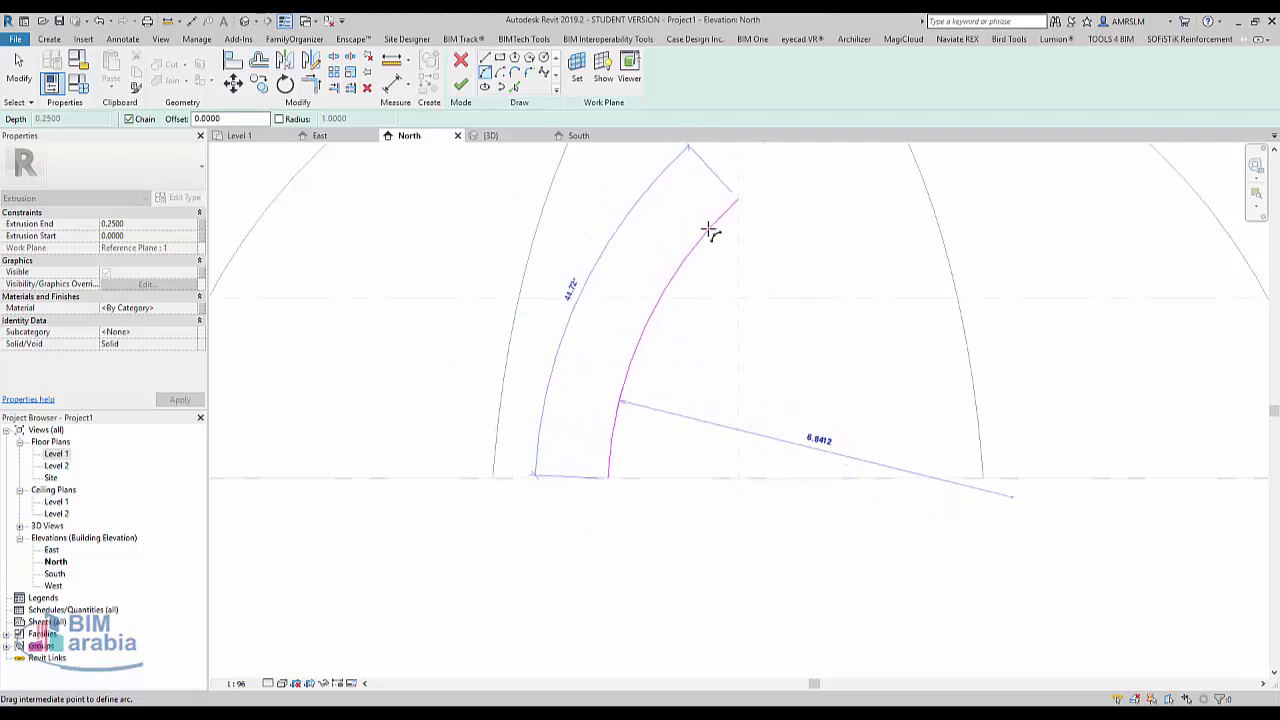
{"action": "left_click", "coordinate": [706, 237]}
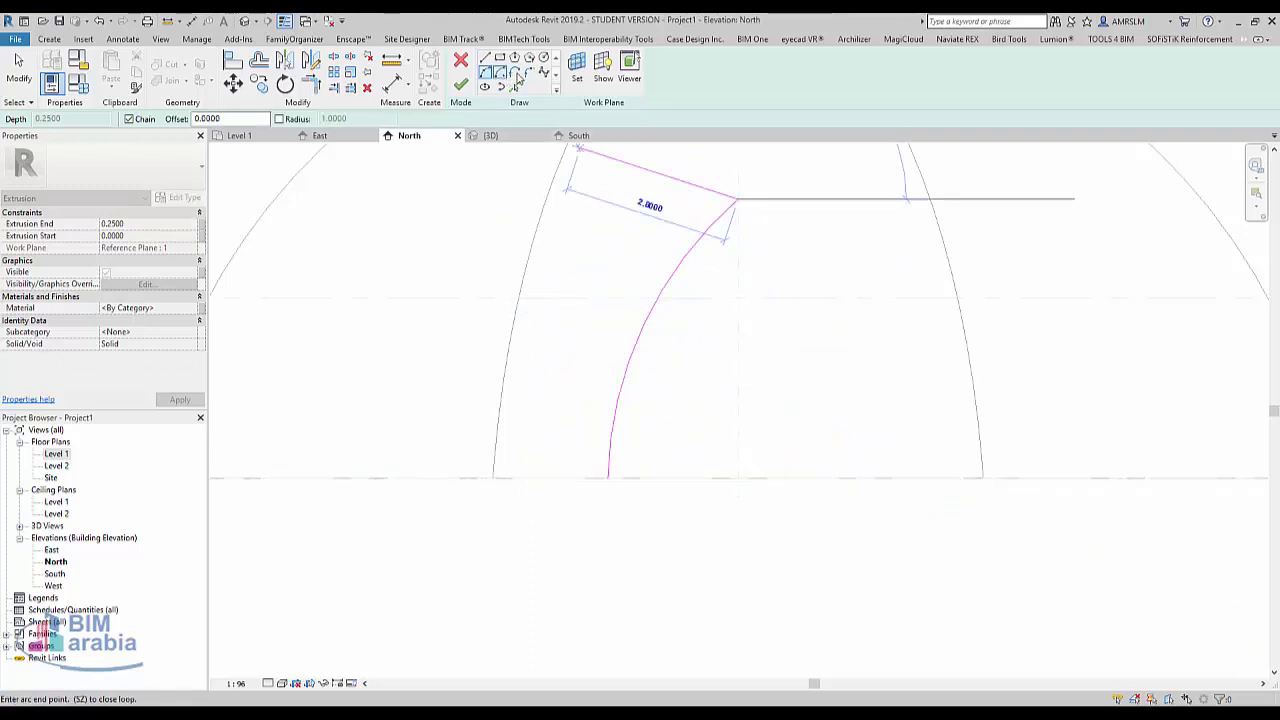
Mirror the arc about the dome's vertical centre plane to form a pointed arch and deselect it.
{"action": "left_click", "coordinate": [284, 60]}
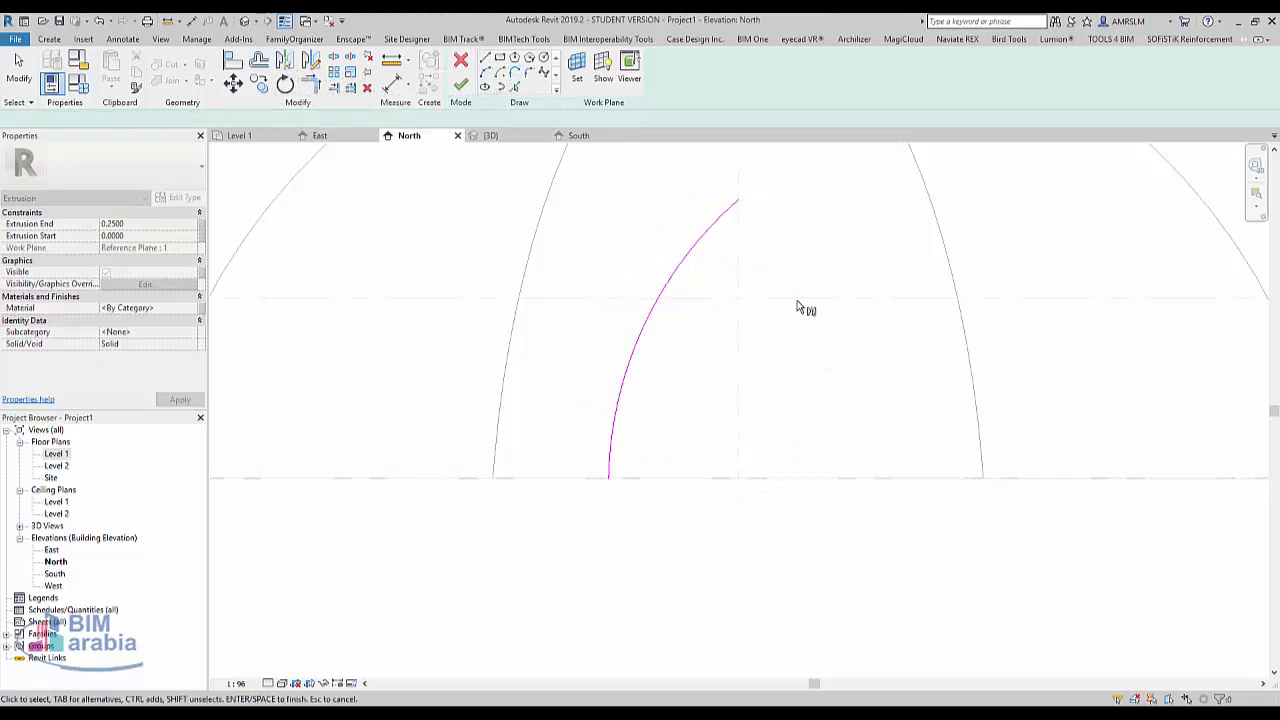
{"action": "left_click", "coordinate": [727, 227]}
{"action": "key", "text": "m"}
{"action": "key", "text": "m"}
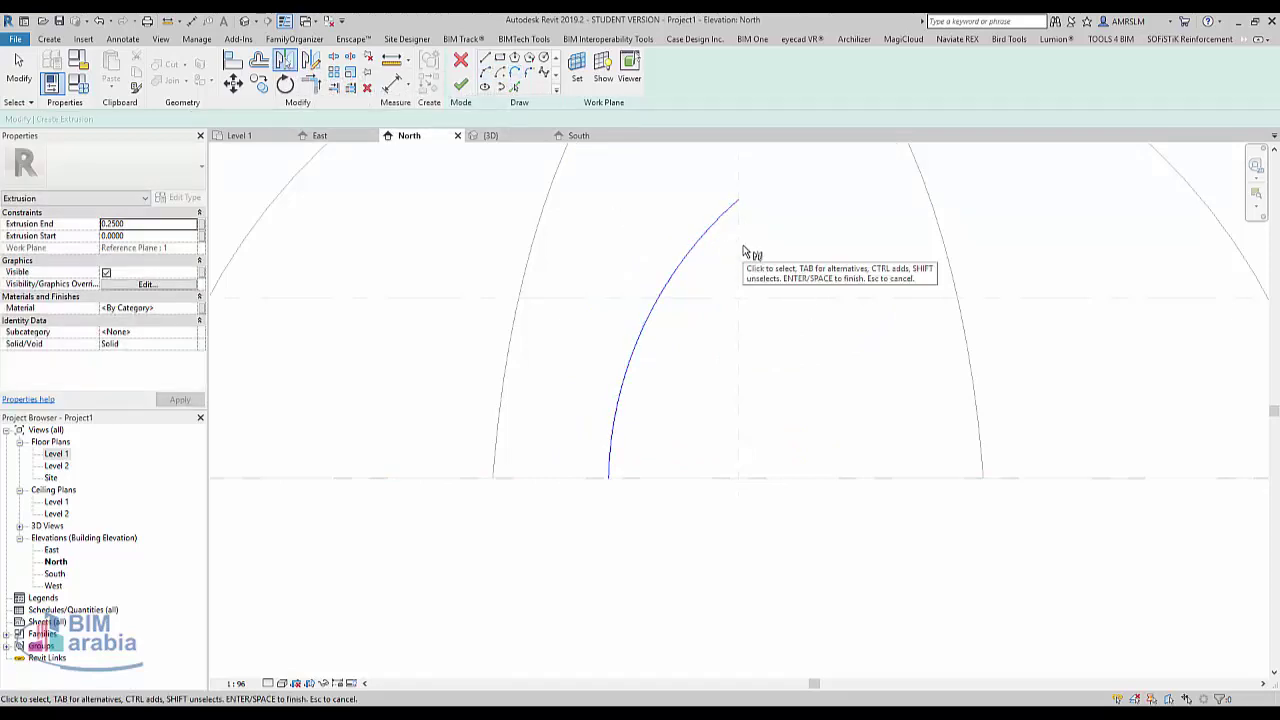
{"action": "left_click", "coordinate": [740, 257]}
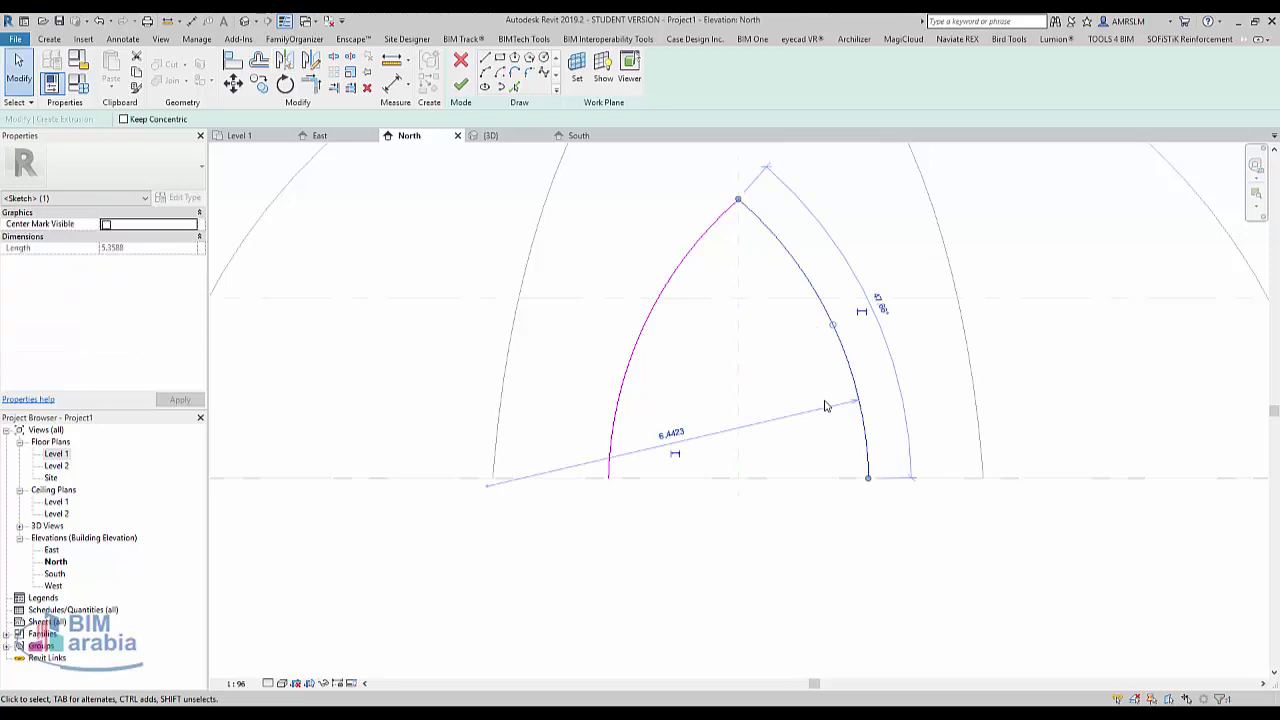
{"action": "left_click", "coordinate": [786, 380]}
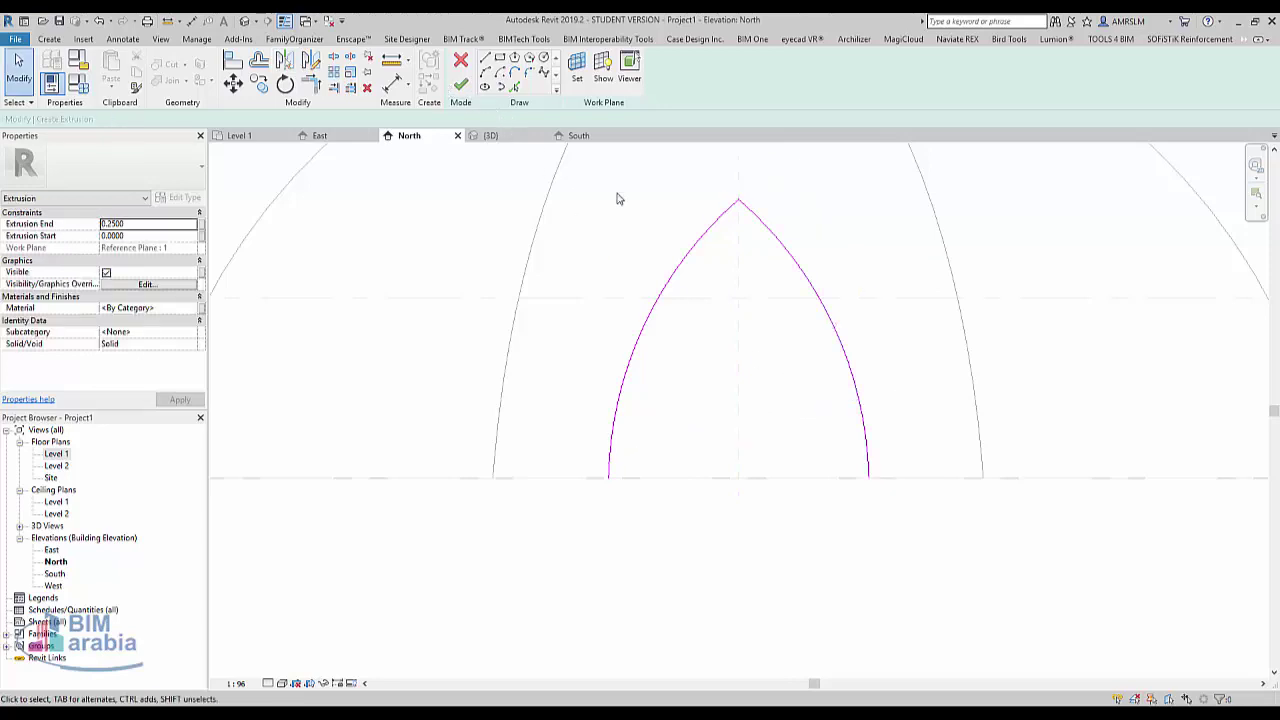
{"action": "left_click", "coordinate": [516, 88]}
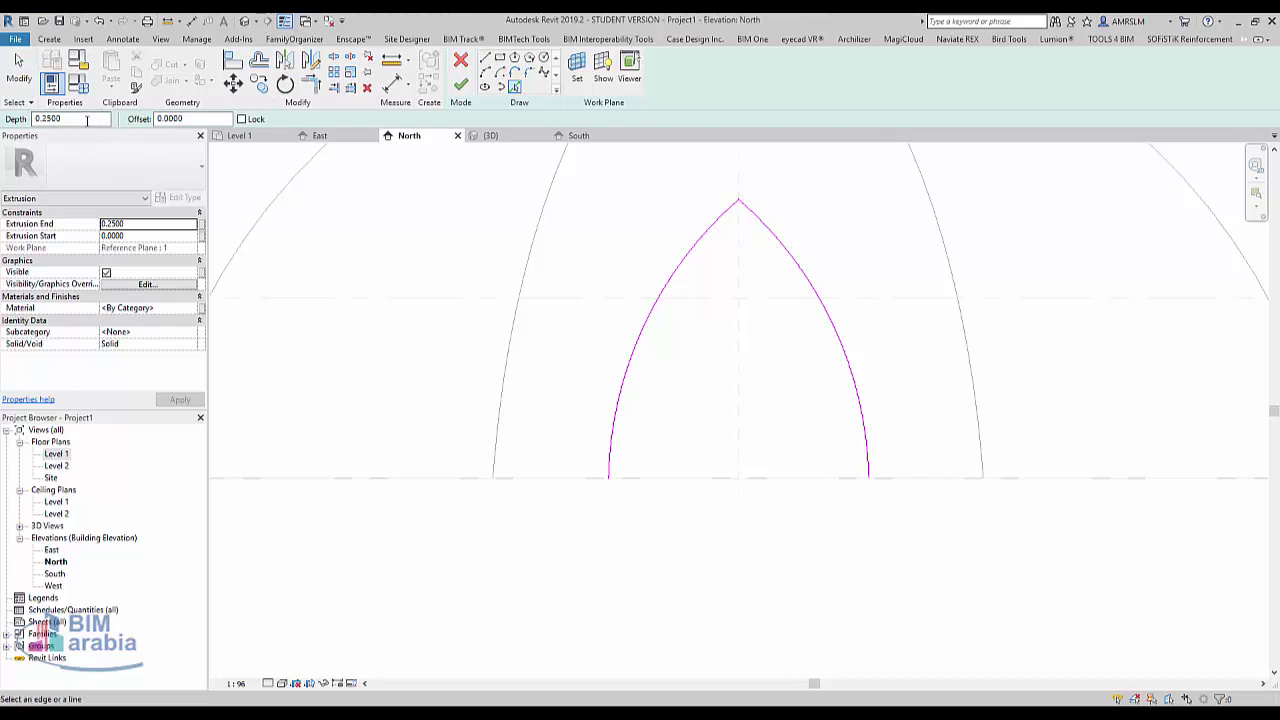
{"action": "double_click", "coordinate": [172, 118]}
{"action": "type", "text": "2"}
{"action": "left_click", "coordinate": [771, 331]}
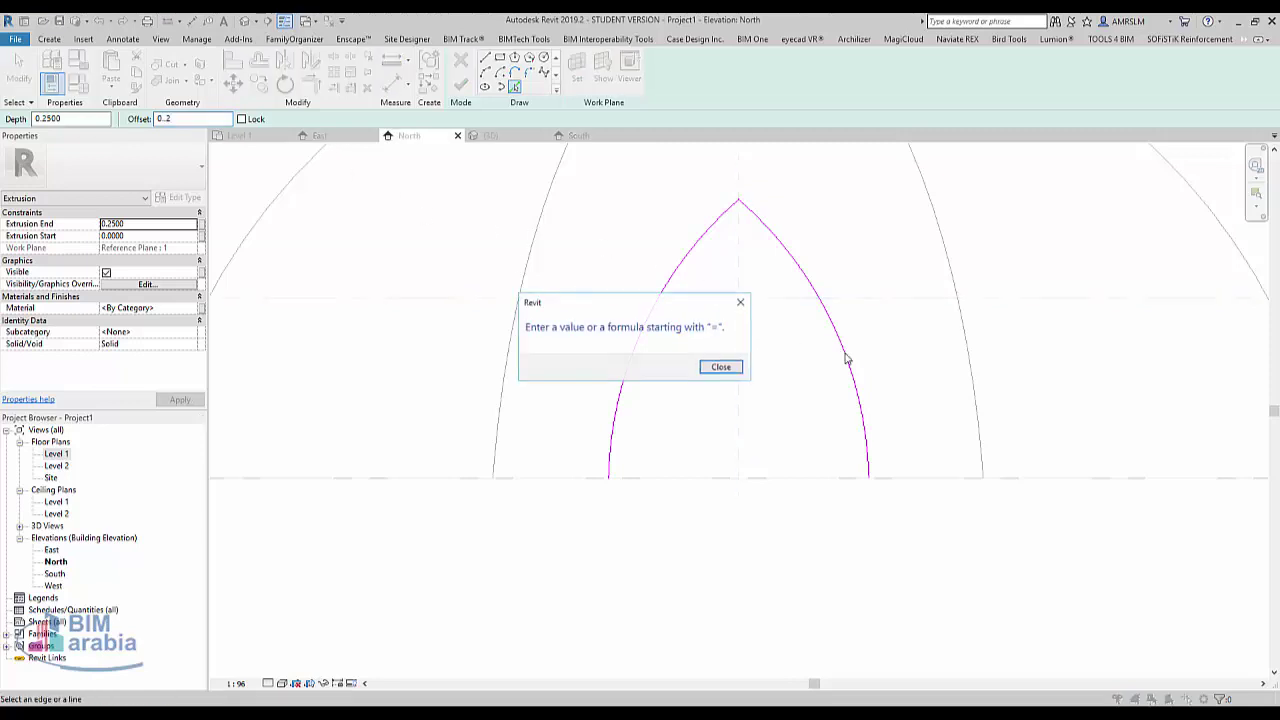
{"action": "left_click", "coordinate": [727, 363]}
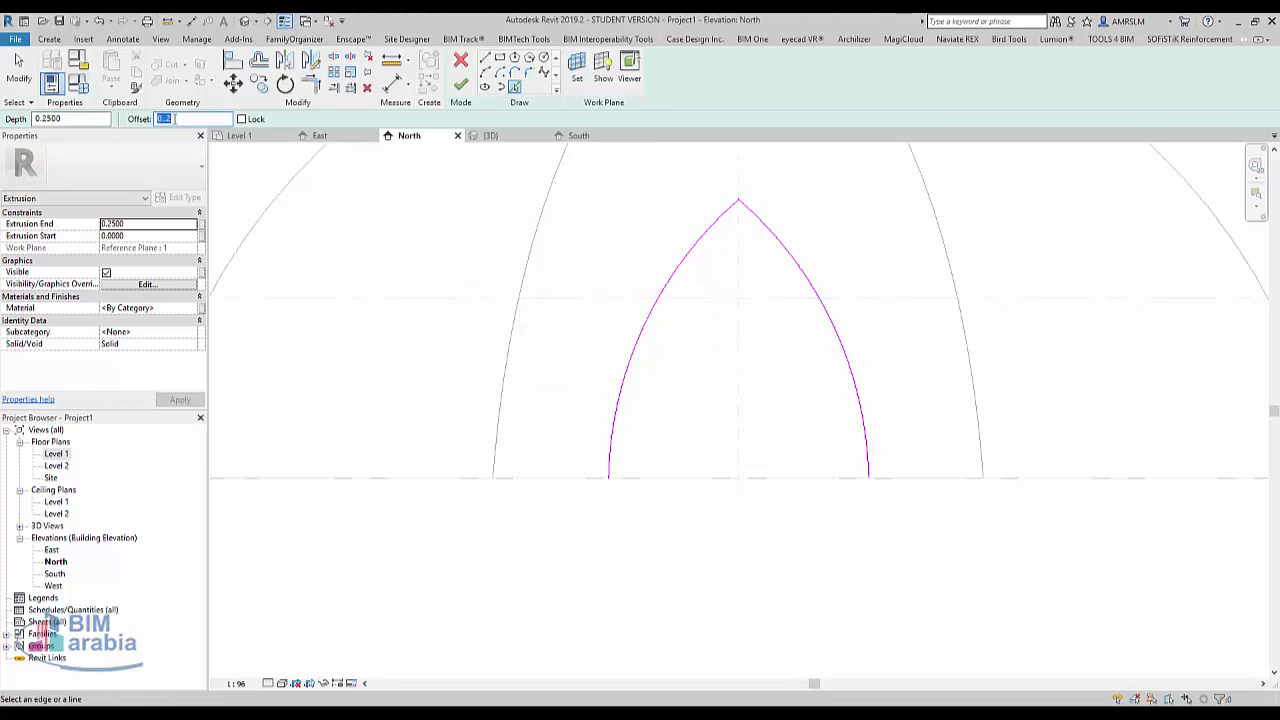
{"action": "key", "text": "Escape"}
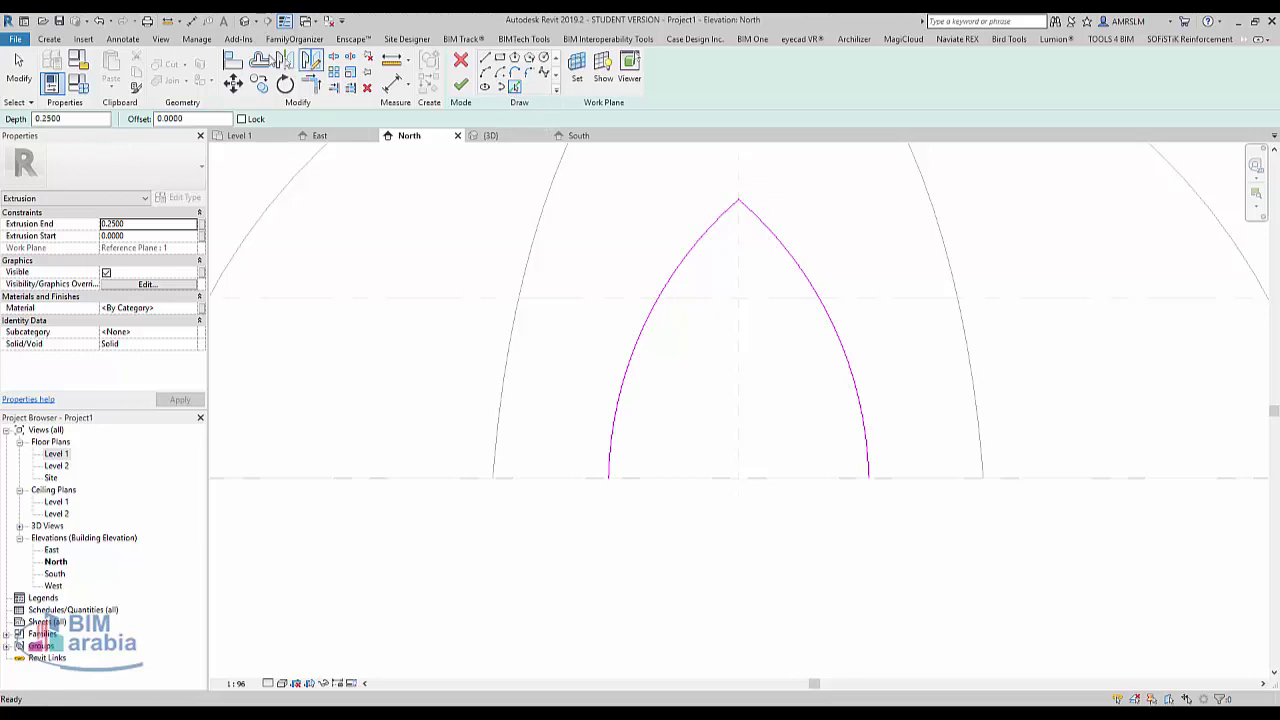
Offset both arcs of the pointed arch inward by 0.2, keeping the originals.
{"action": "left_click", "coordinate": [259, 62]}
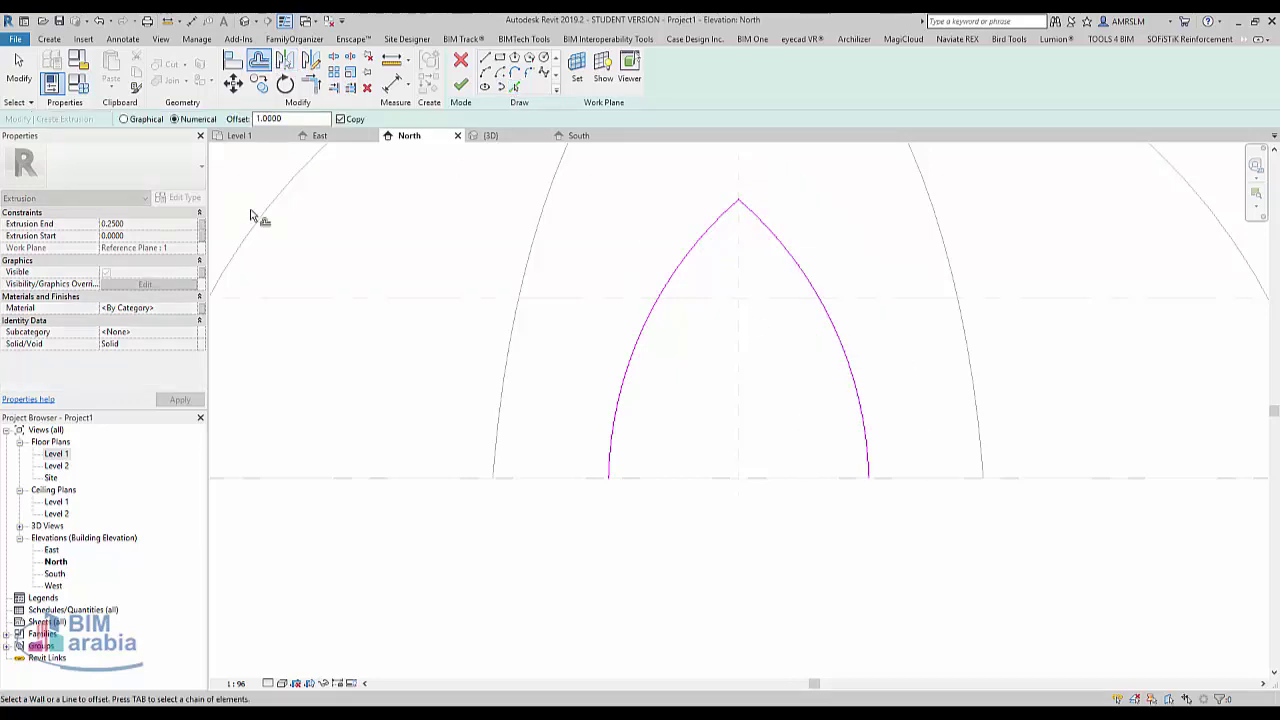
{"action": "double_click", "coordinate": [285, 120]}
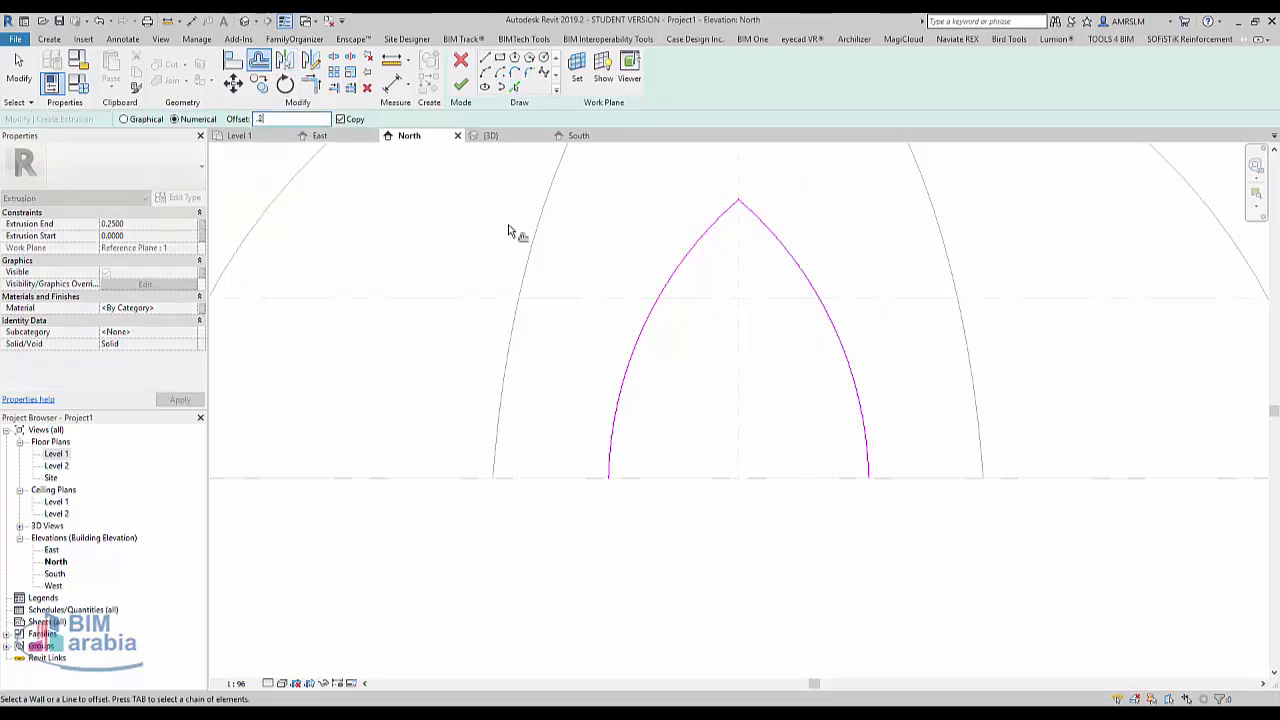
{"action": "left_click", "coordinate": [851, 391]}
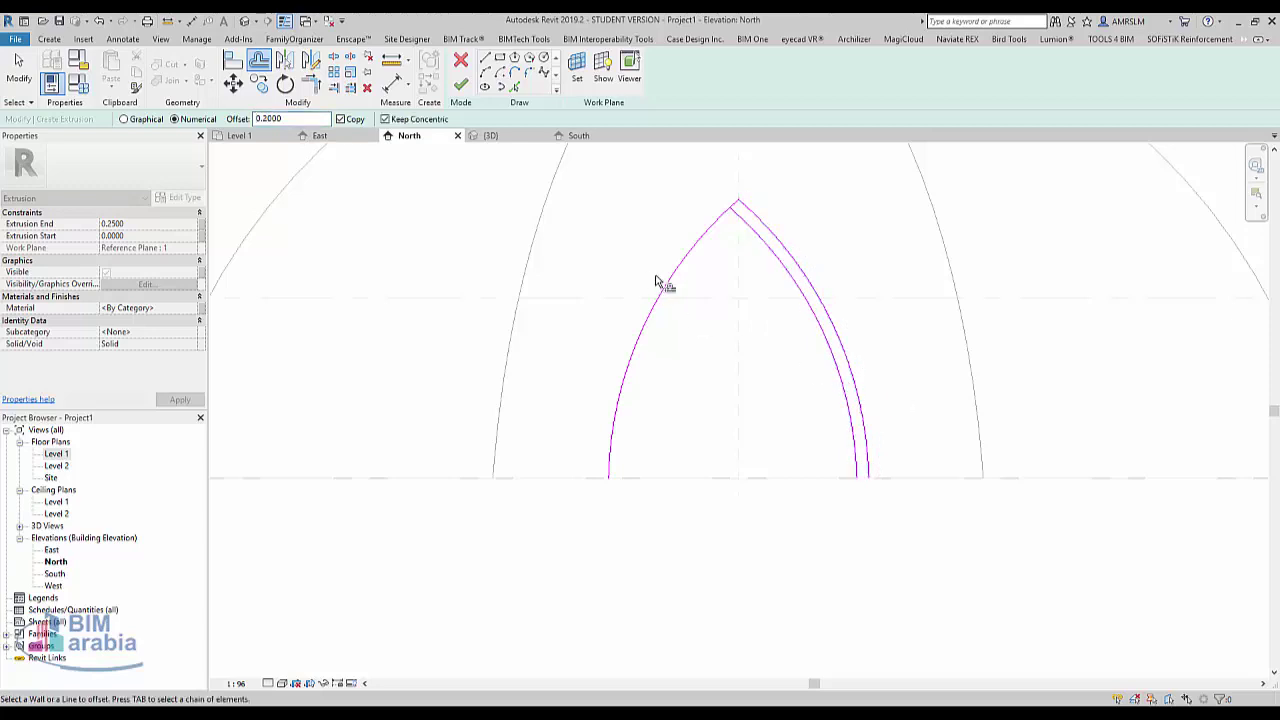
{"action": "left_click", "coordinate": [675, 287]}
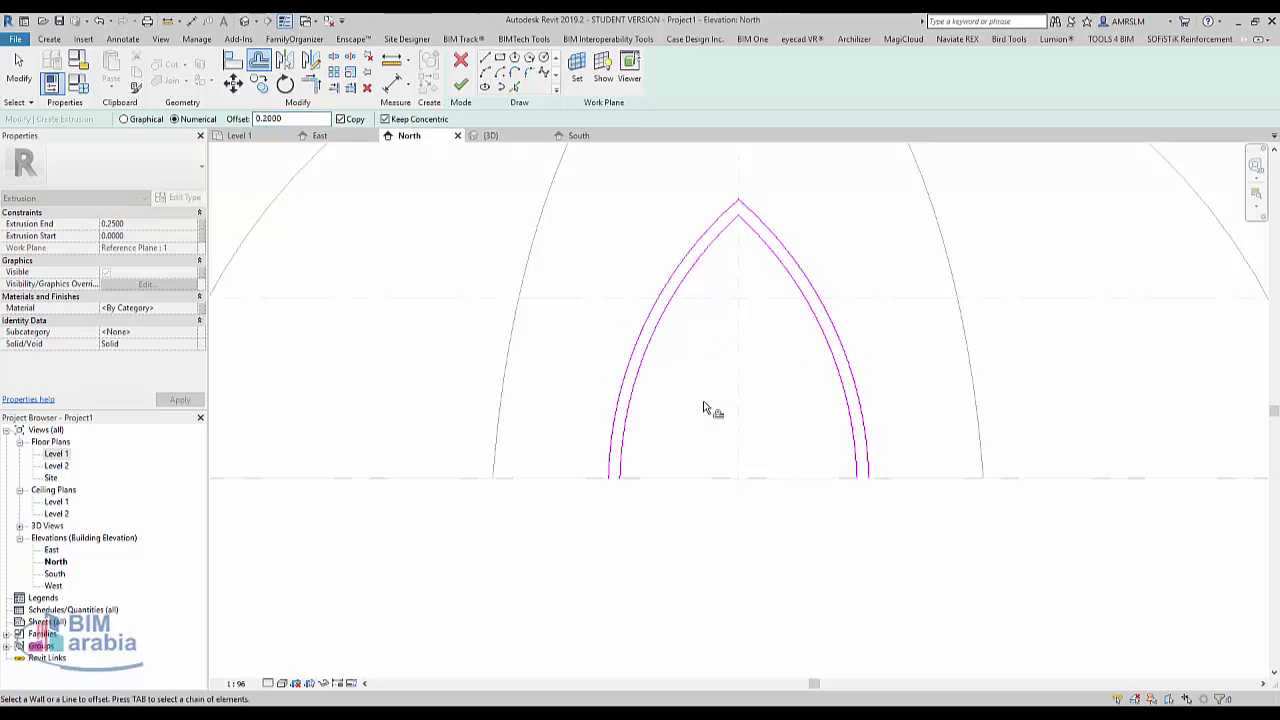
Close both feet of the arch band with straight lines along Level 1 and finish the extrusion.
{"action": "left_click", "coordinate": [485, 60]}
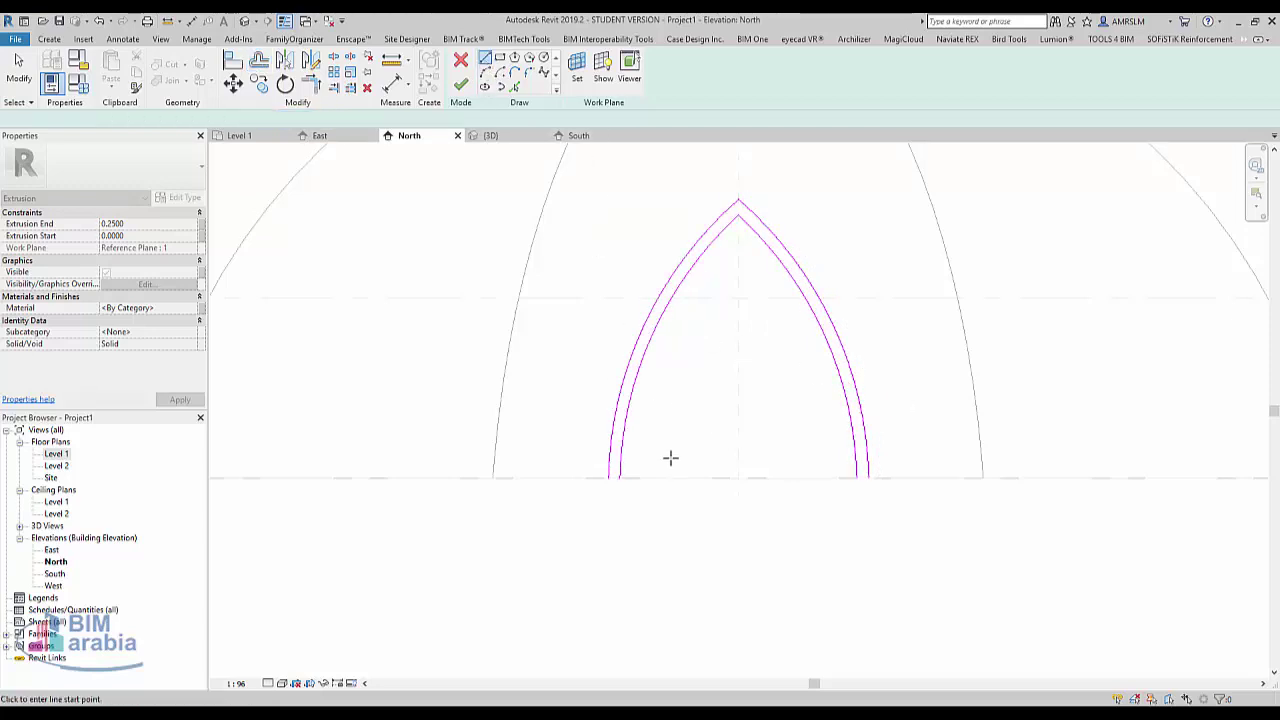
{"action": "left_click", "coordinate": [620, 477]}
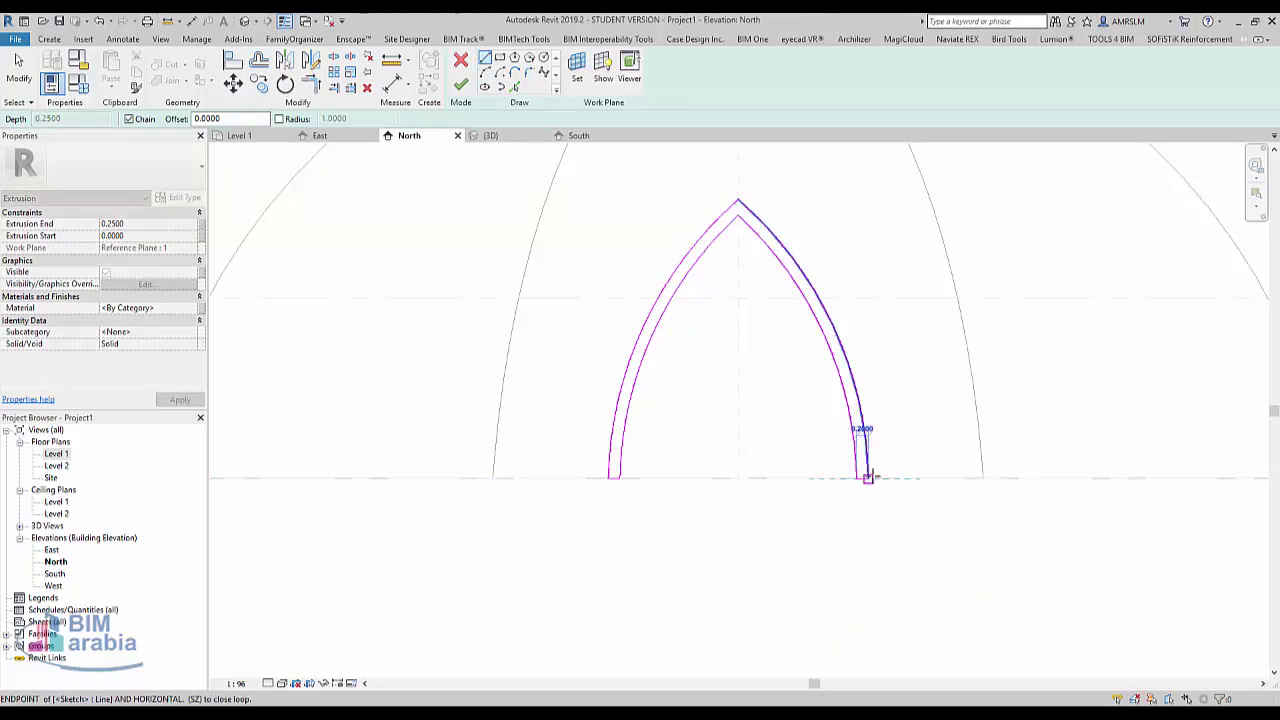
{"action": "key", "text": "Escape"}
{"action": "key", "text": "Escape"}
{"action": "scroll", "coordinate": [738, 228], "scroll_direction": "up", "scroll_amount": 2}
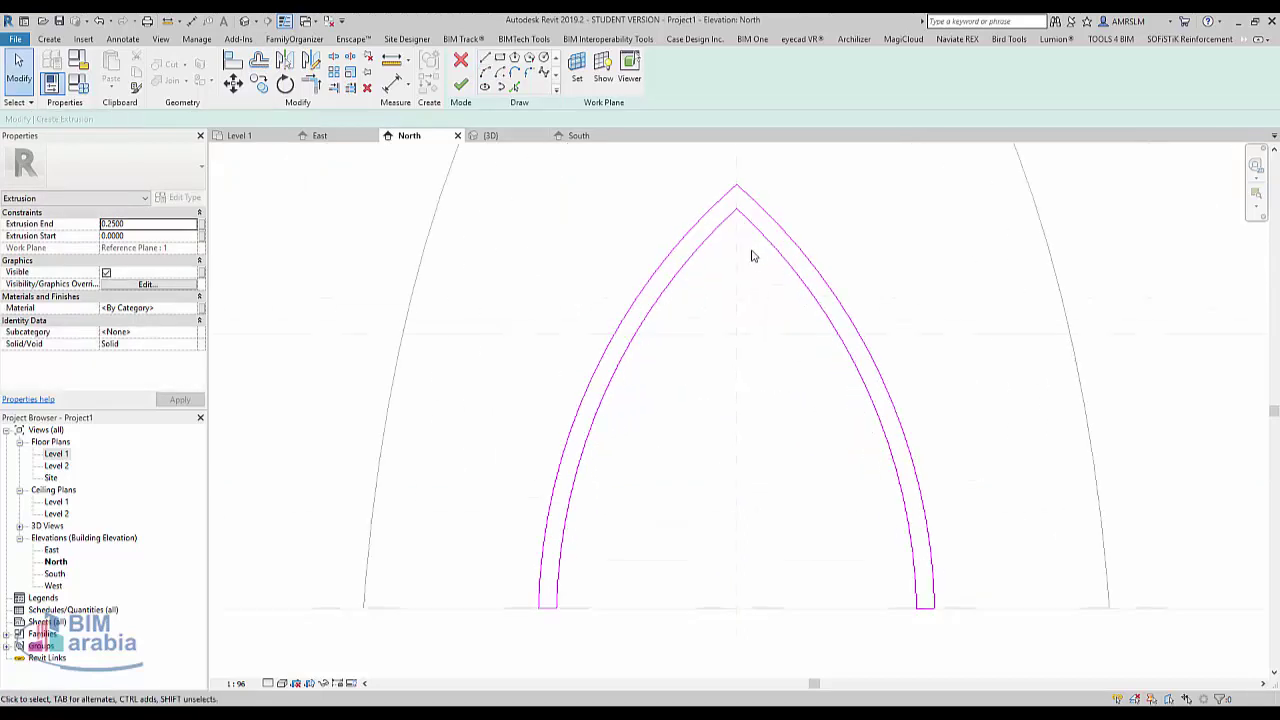
{"action": "left_click", "coordinate": [463, 86]}
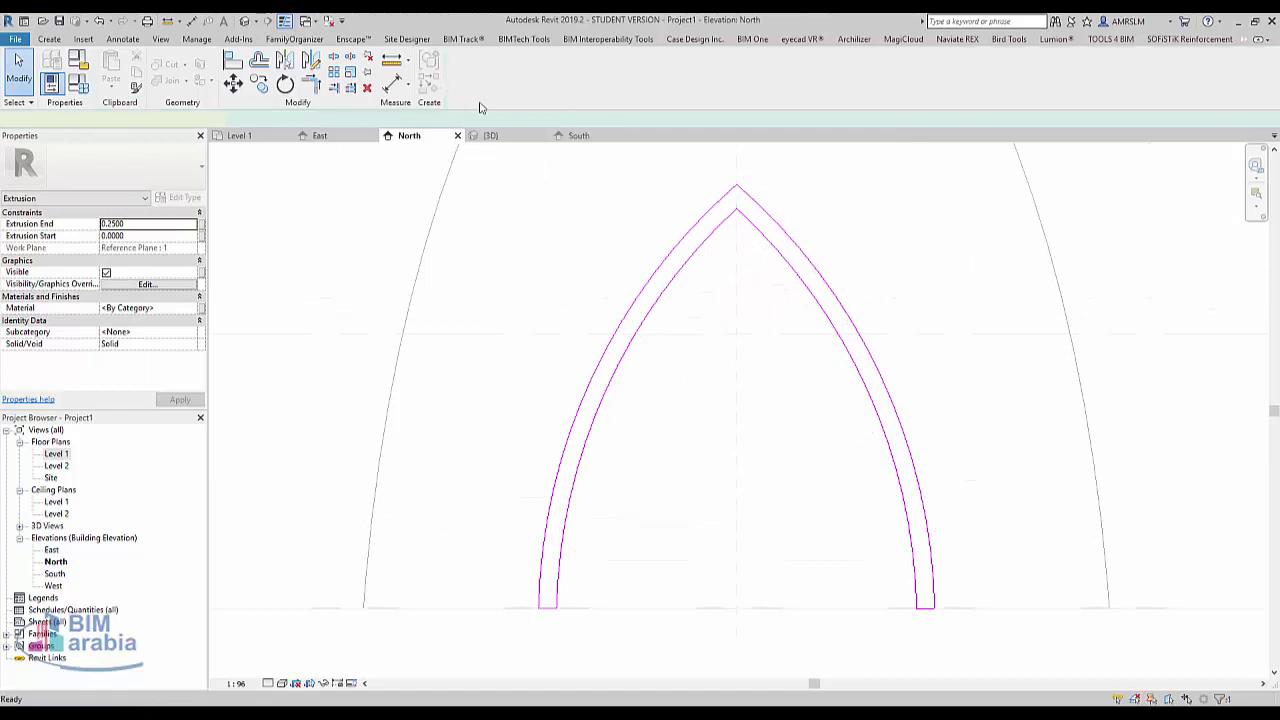
Show the dome in the 3D view as wireframe, seen from directly above.
{"action": "left_click", "coordinate": [247, 22]}
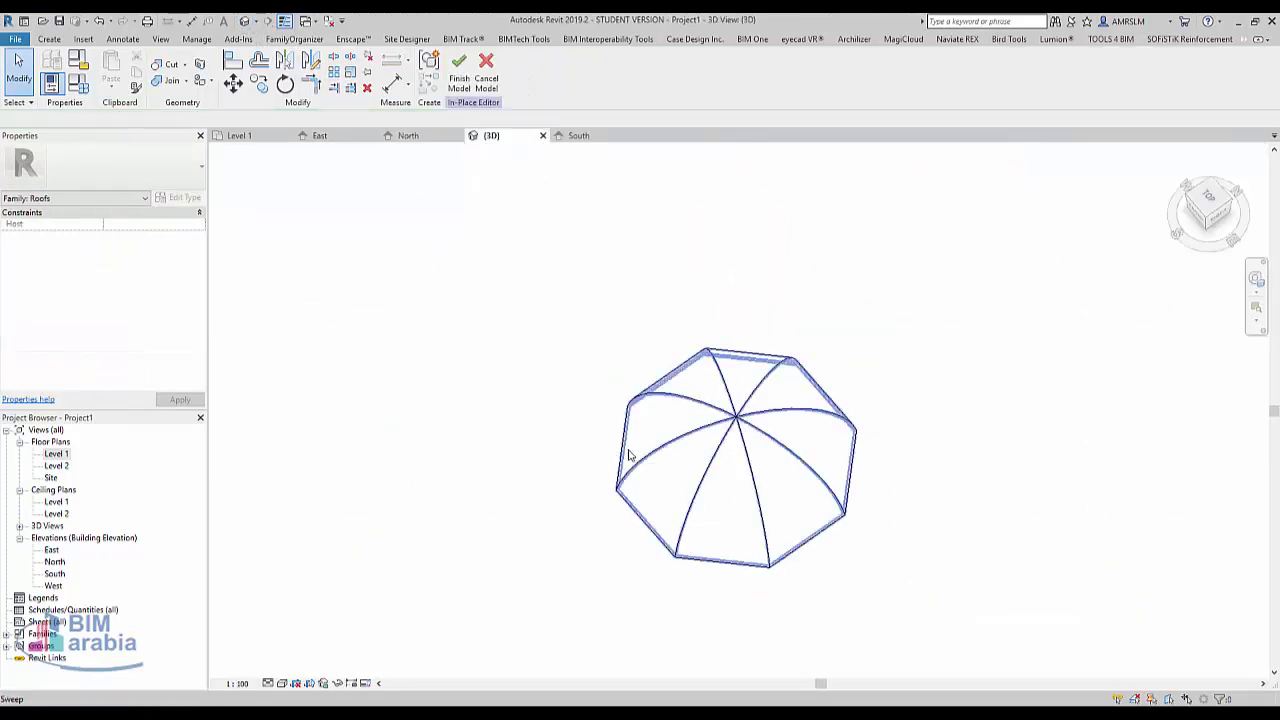
{"action": "left_click", "coordinate": [268, 683]}
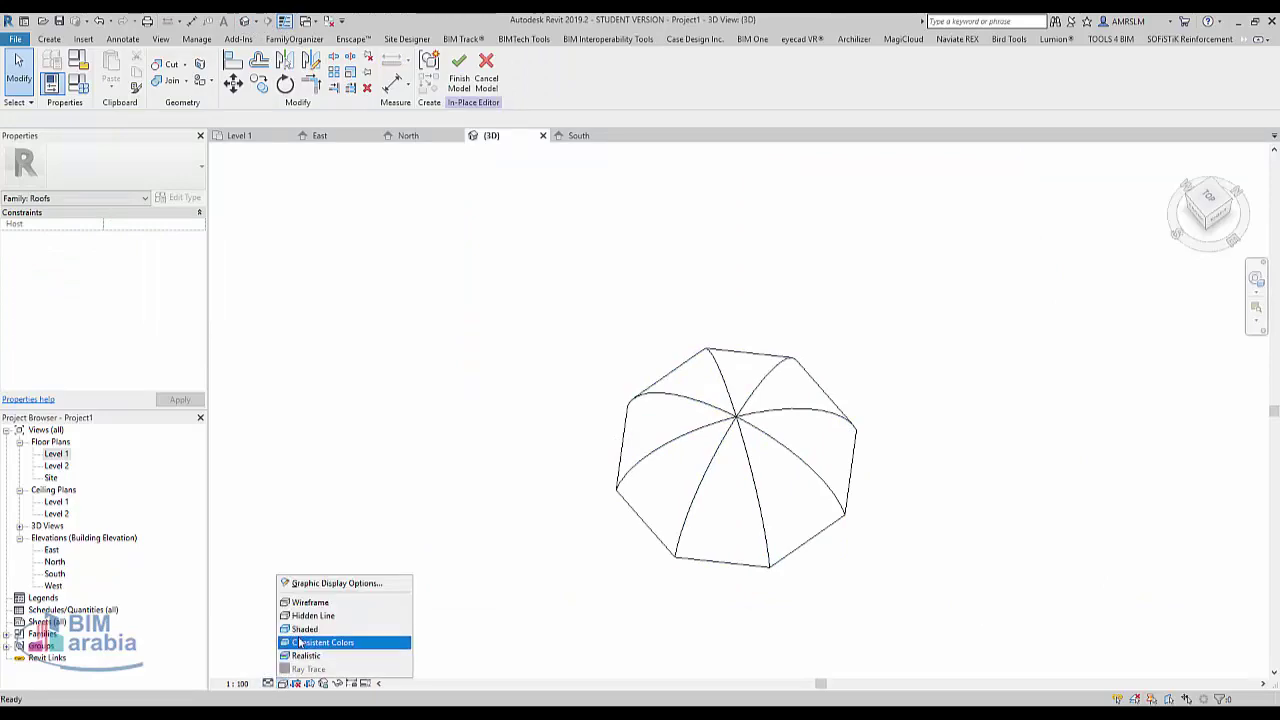
{"action": "left_click", "coordinate": [310, 603]}
{"action": "left_click", "coordinate": [1208, 197]}
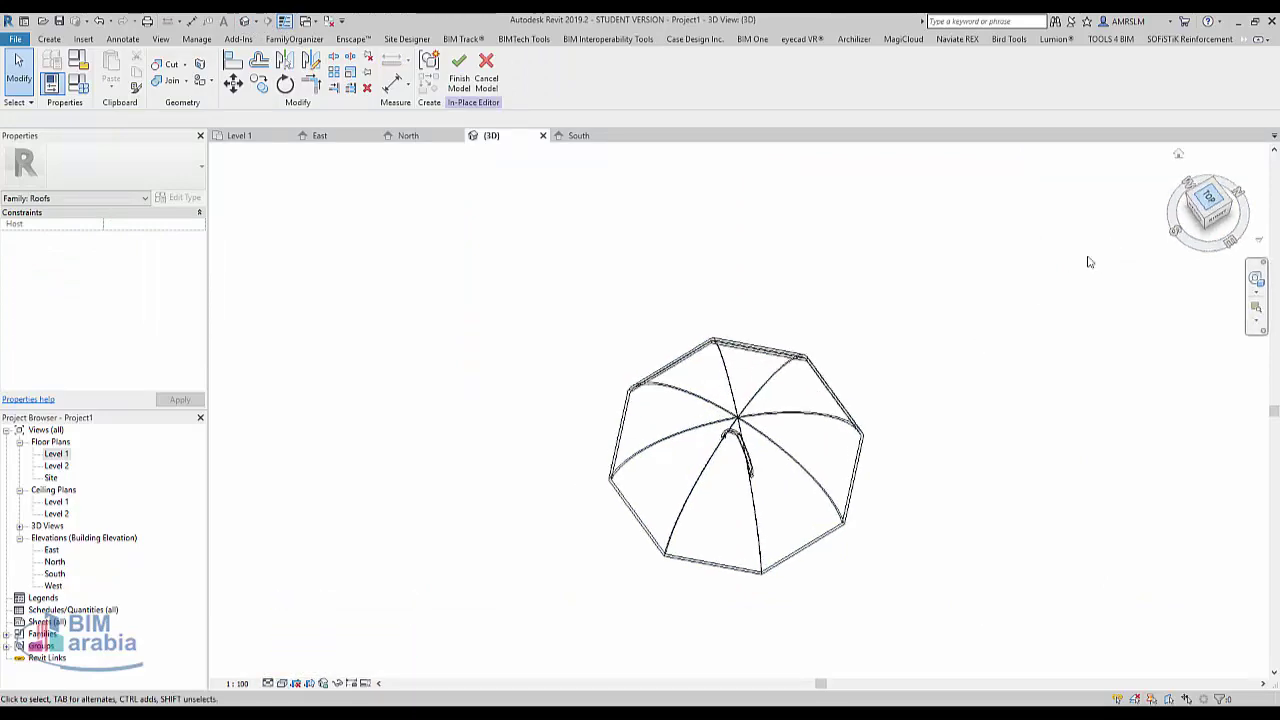
Stretch the arch extrusion outward through one dome face, with its start at about 8.34 and its end at about 15.69.
{"action": "left_click", "coordinate": [742, 428]}
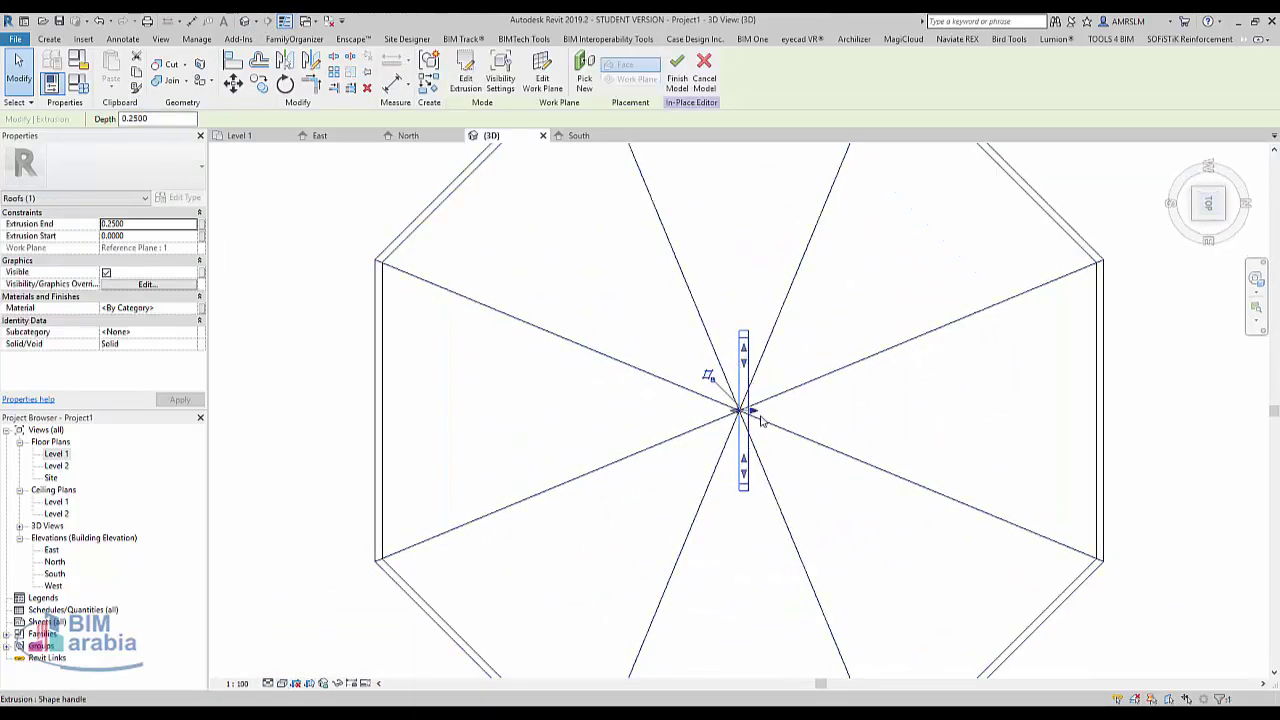
{"action": "left_click_drag", "start_coordinate": [752, 415], "coordinate": [1160, 424]}
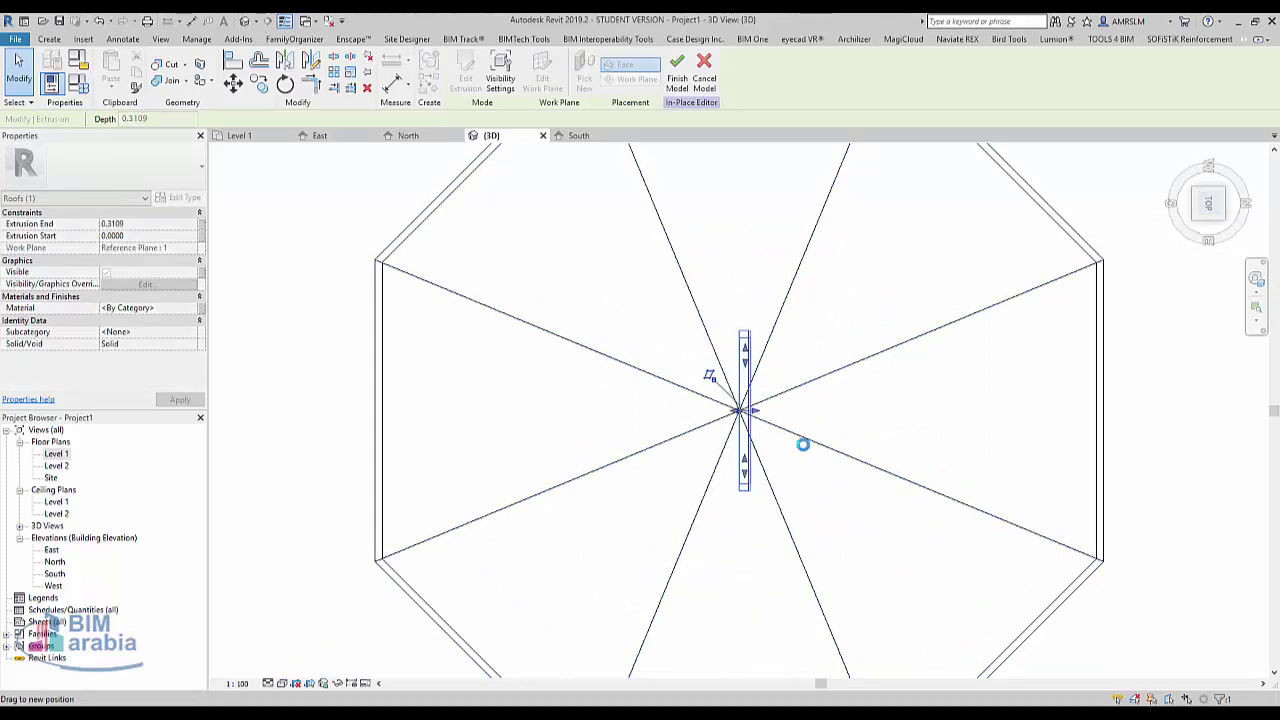
{"action": "middle_click_drag", "start_coordinate": [940, 497], "coordinate": [689, 525]}
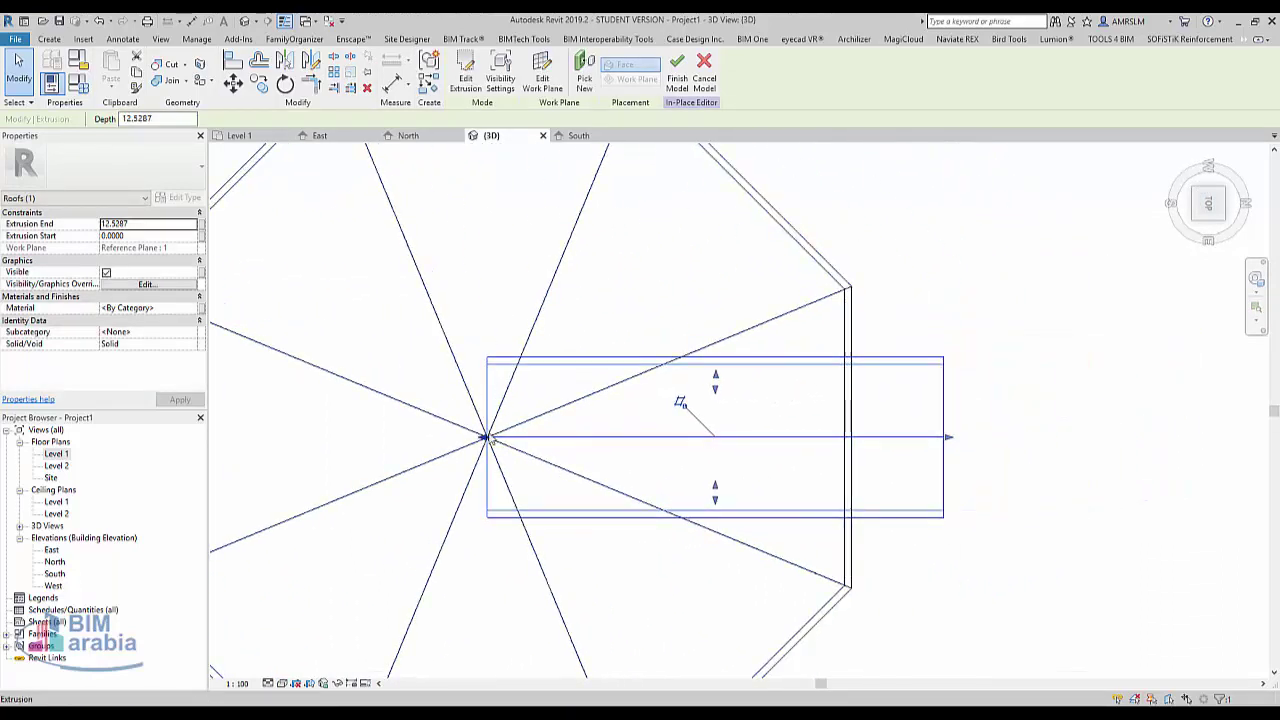
{"action": "left_click_drag", "start_coordinate": [487, 437], "coordinate": [800, 449]}
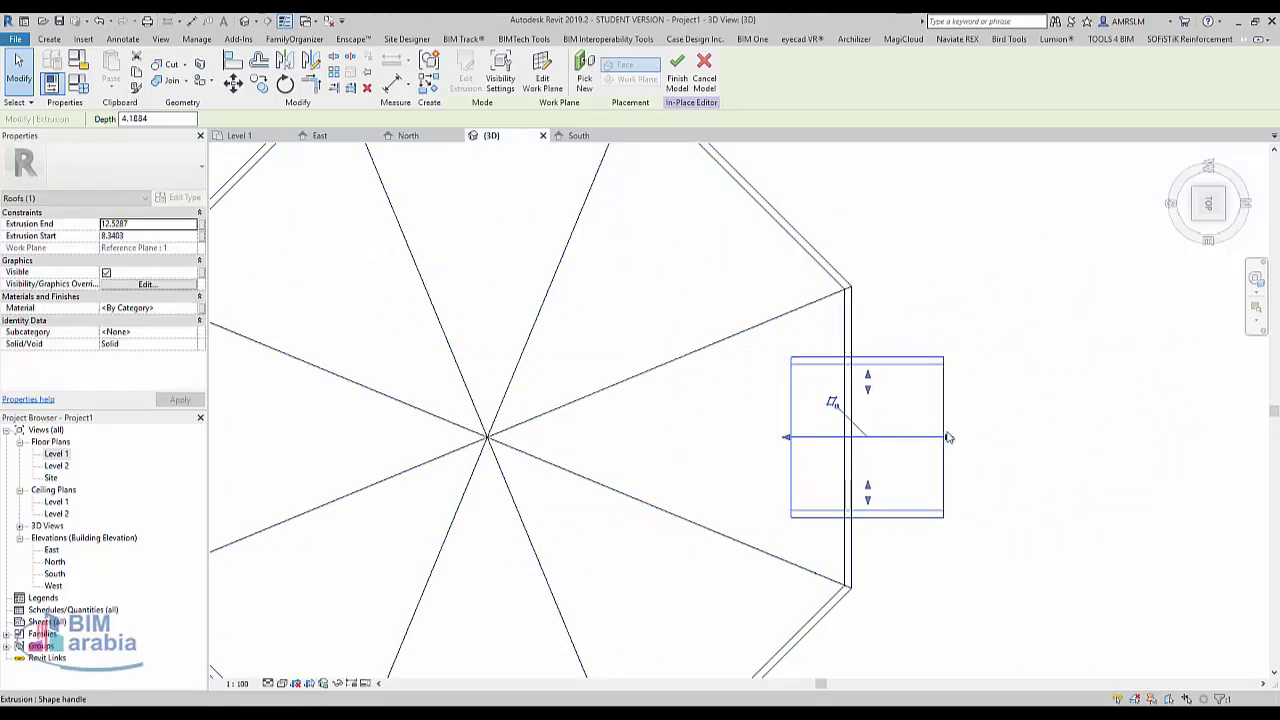
{"action": "left_click_drag", "start_coordinate": [948, 437], "coordinate": [1063, 437]}
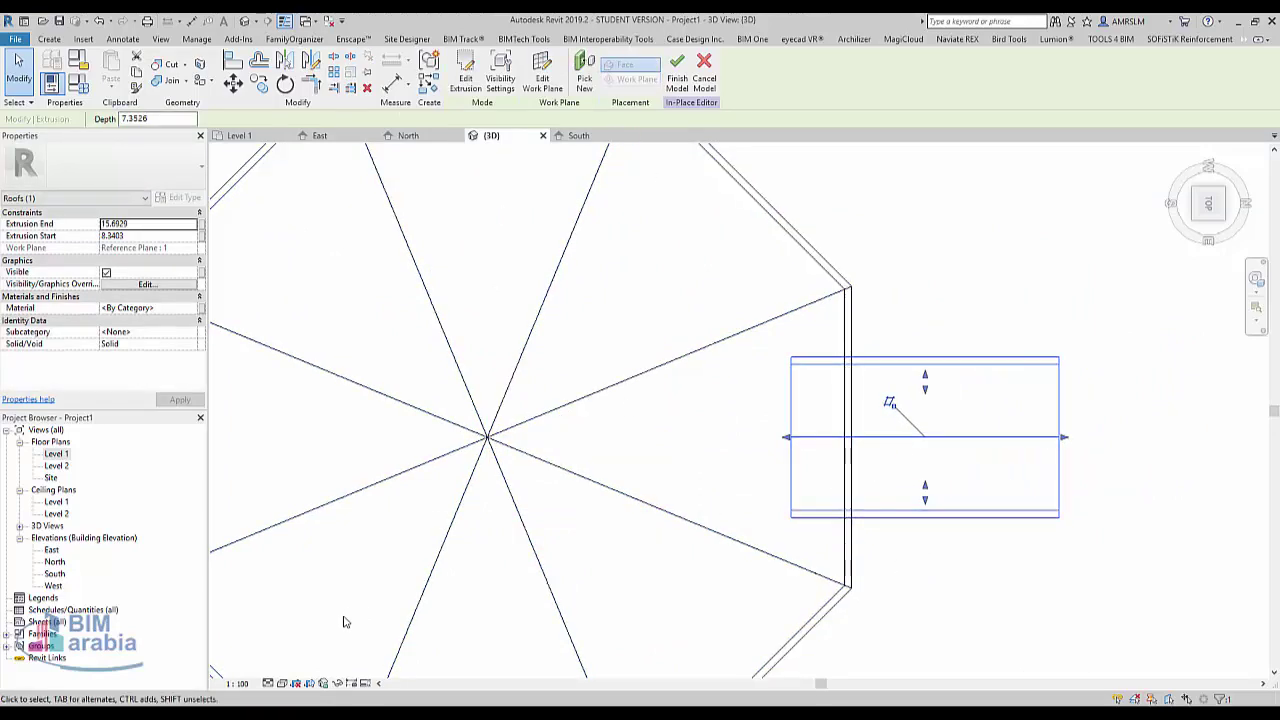
Shade the 3D view and pull the arch extrusion's outer end back to about 13.41.
{"action": "left_click", "coordinate": [282, 684]}
{"action": "left_click", "coordinate": [320, 629]}
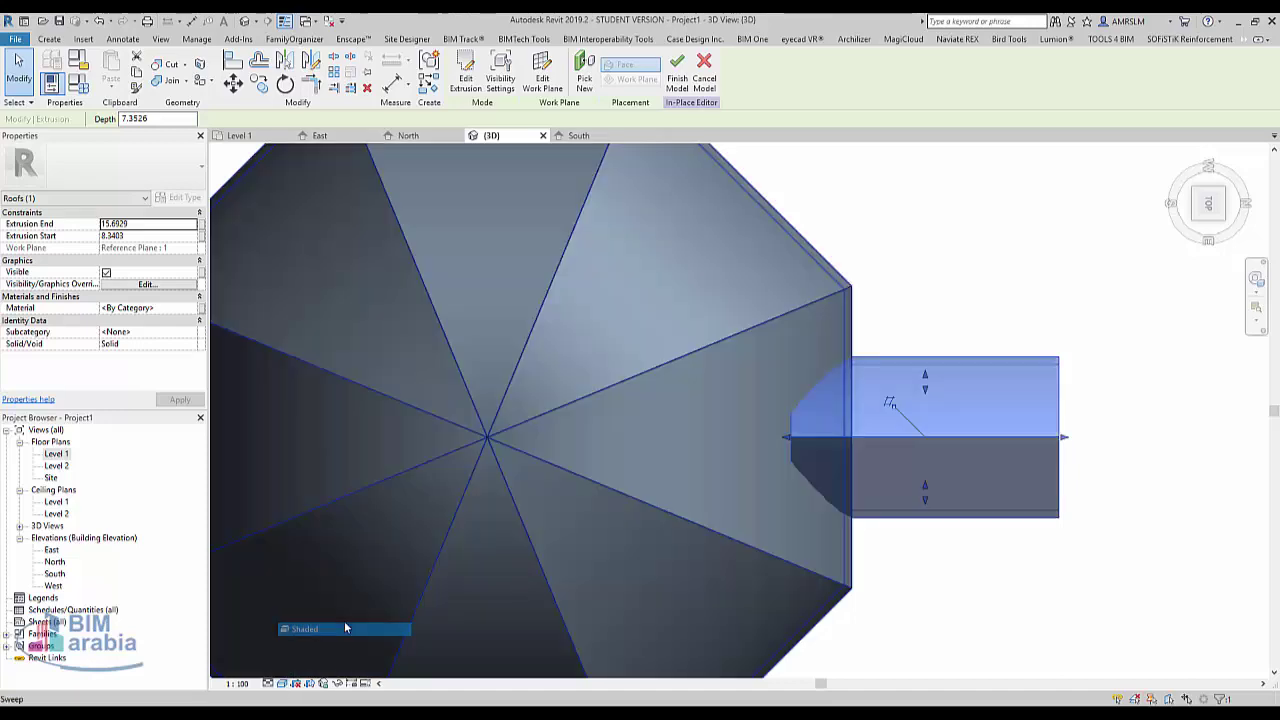
{"action": "middle_click_drag", "start_coordinate": [921, 617], "coordinate": [1052, 353], "text": "shift"}
{"action": "left_click_drag", "start_coordinate": [1052, 440], "coordinate": [978, 438]}
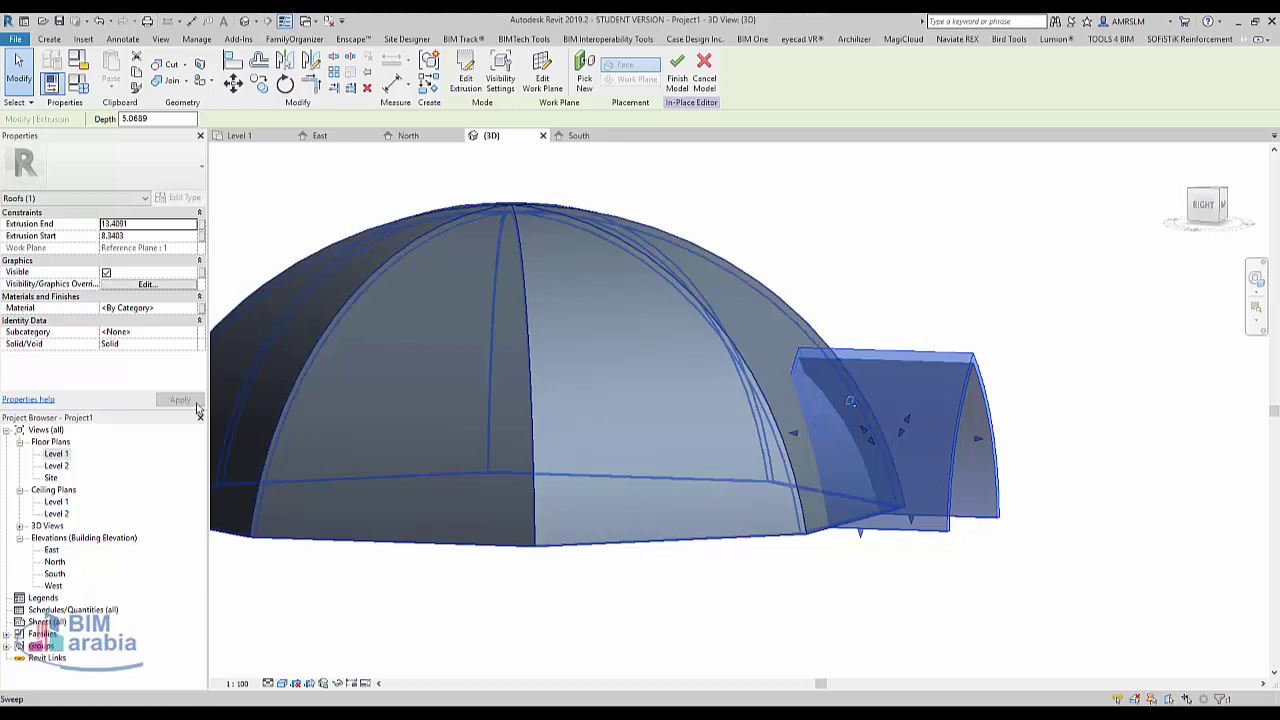
Start a void extrusion in the Level 1 plan, picking the vertical reference plane through the dome as work plane and opening Elevation: East.
{"action": "double_click", "coordinate": [70, 455]}
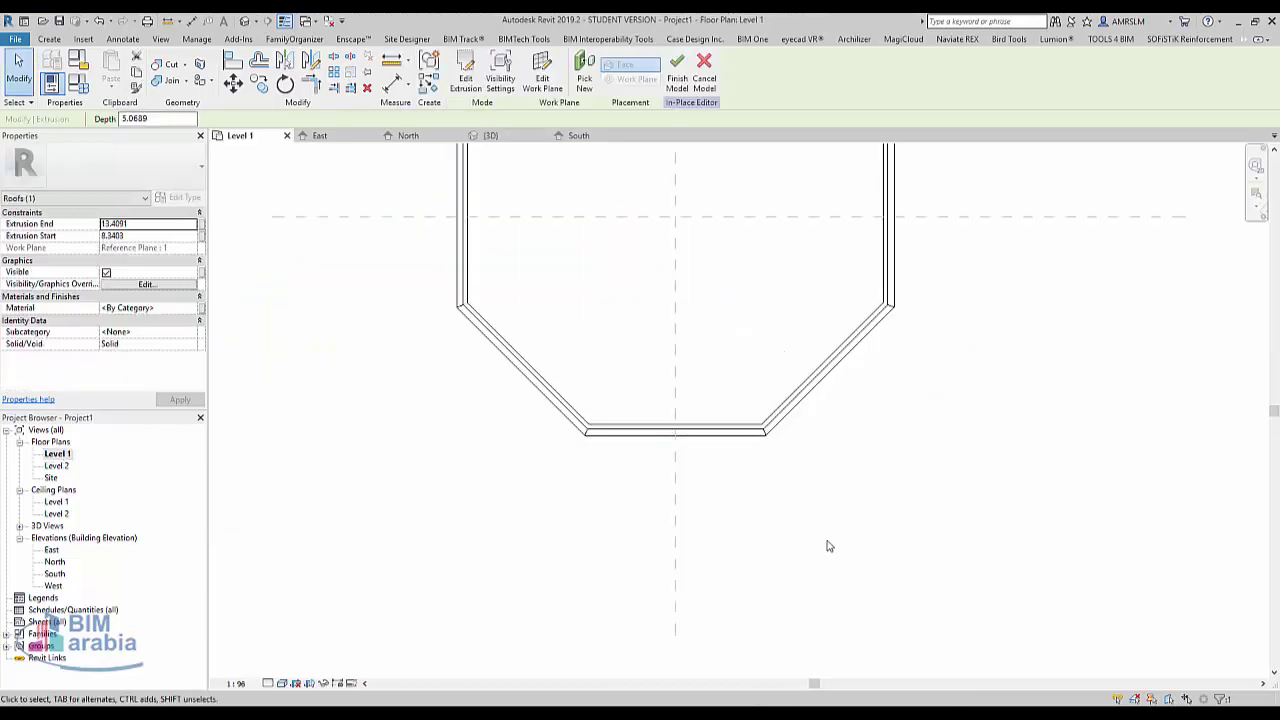
{"action": "scroll", "coordinate": [737, 252], "scroll_direction": "up", "scroll_amount": 5}
{"action": "left_click", "coordinate": [731, 266]}
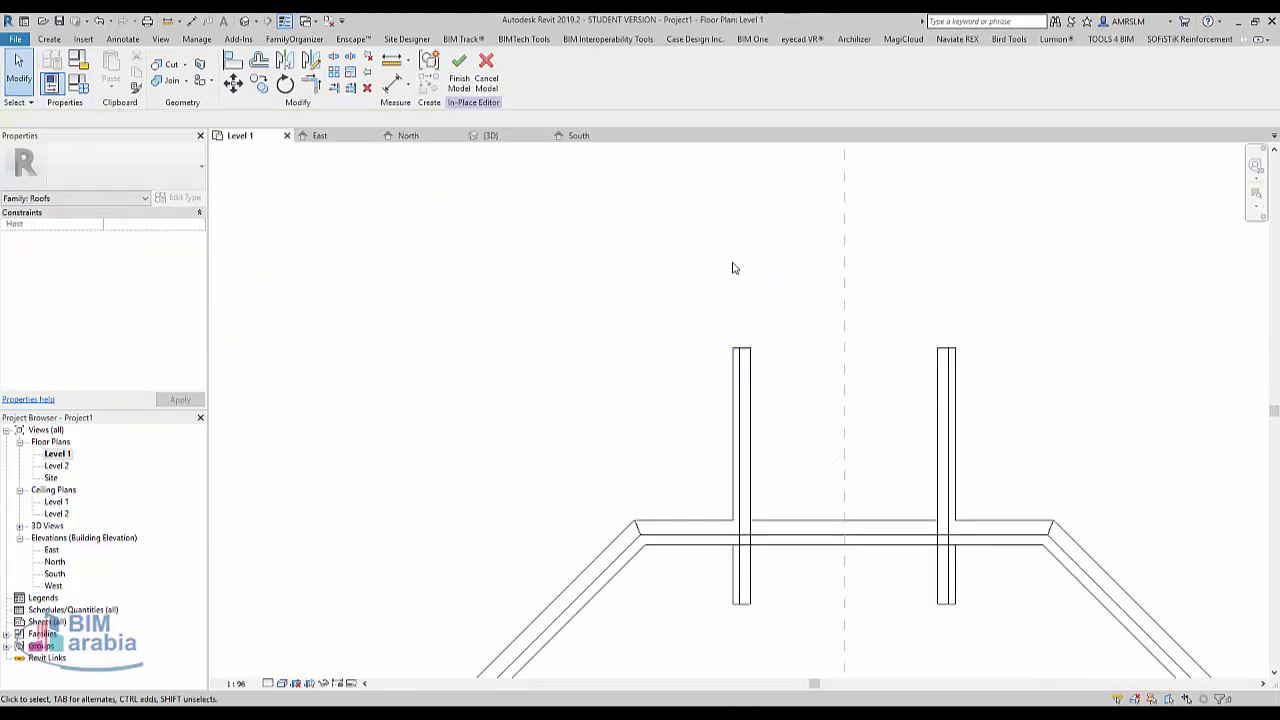
{"action": "scroll", "coordinate": [842, 305], "scroll_direction": "down", "scroll_amount": 2}
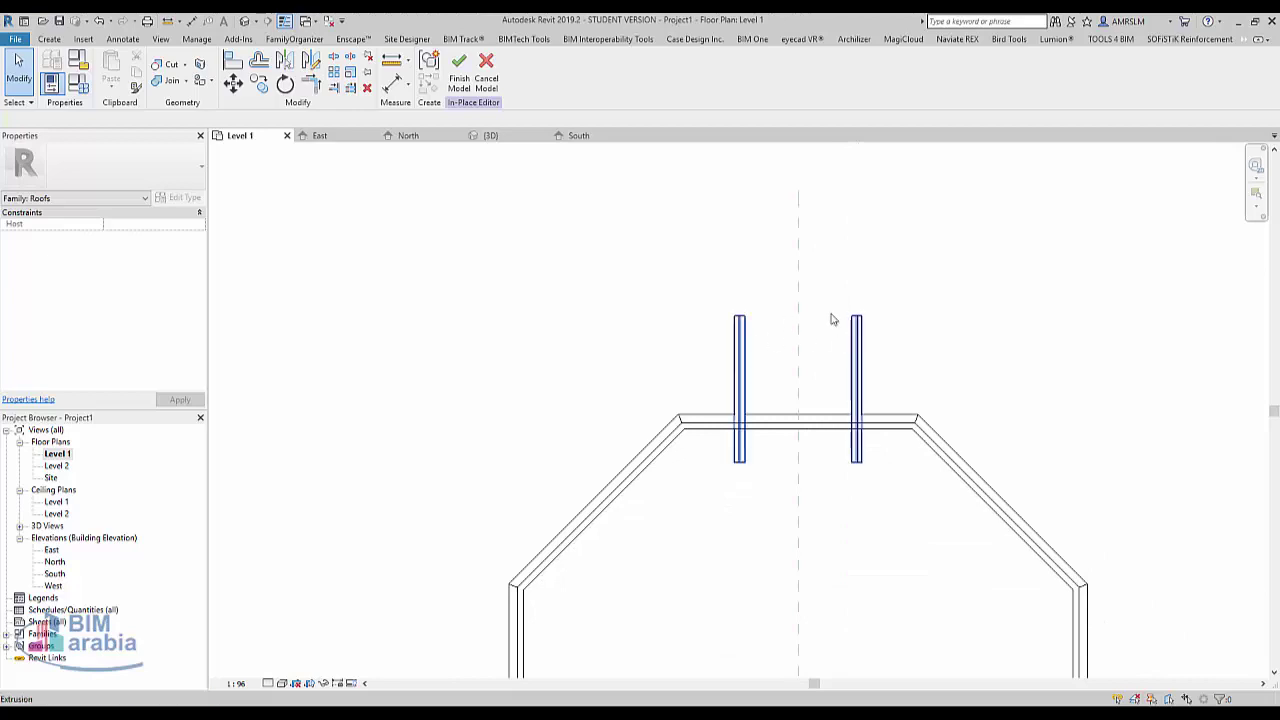
{"action": "left_click", "coordinate": [49, 38]}
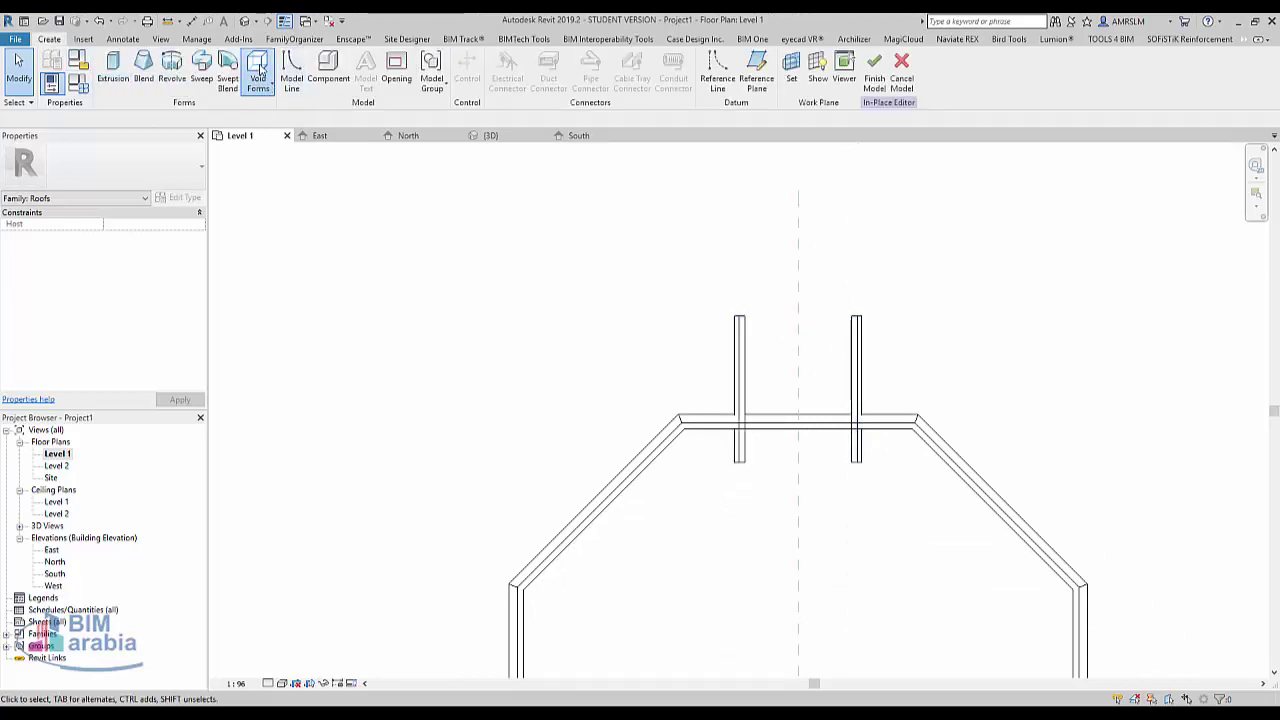
{"action": "left_click", "coordinate": [262, 95]}
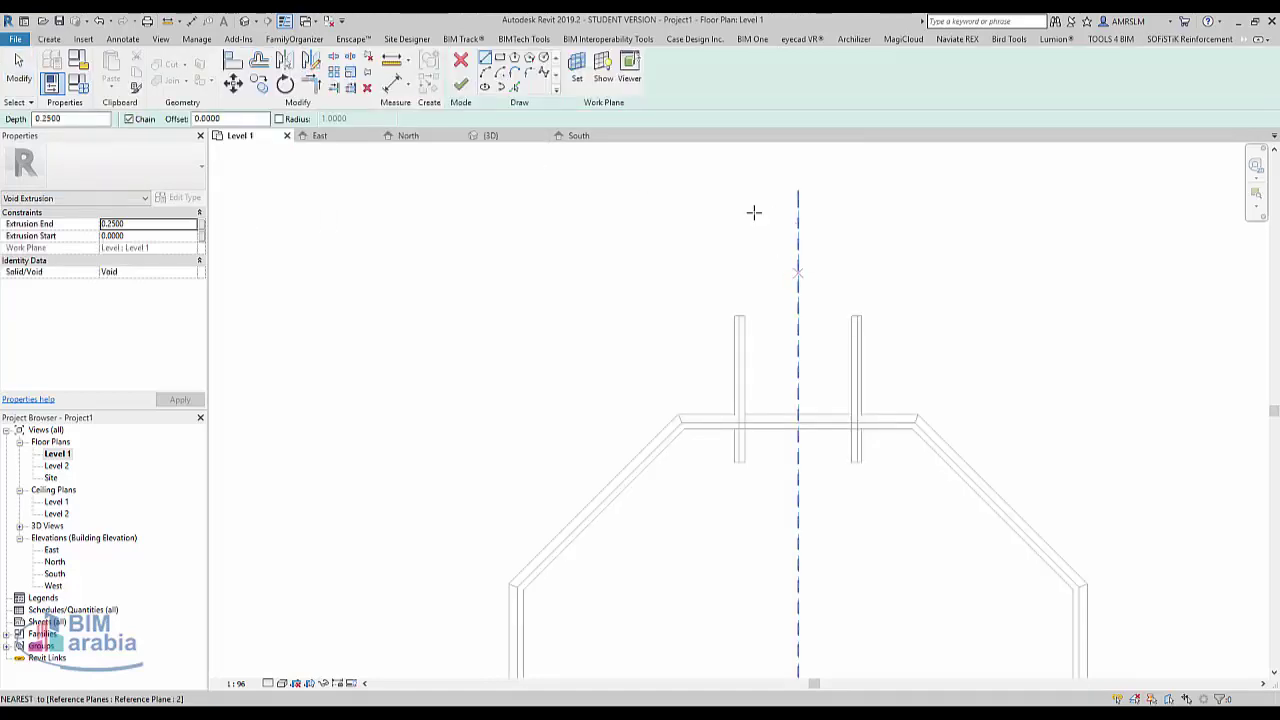
{"action": "left_click", "coordinate": [577, 68]}
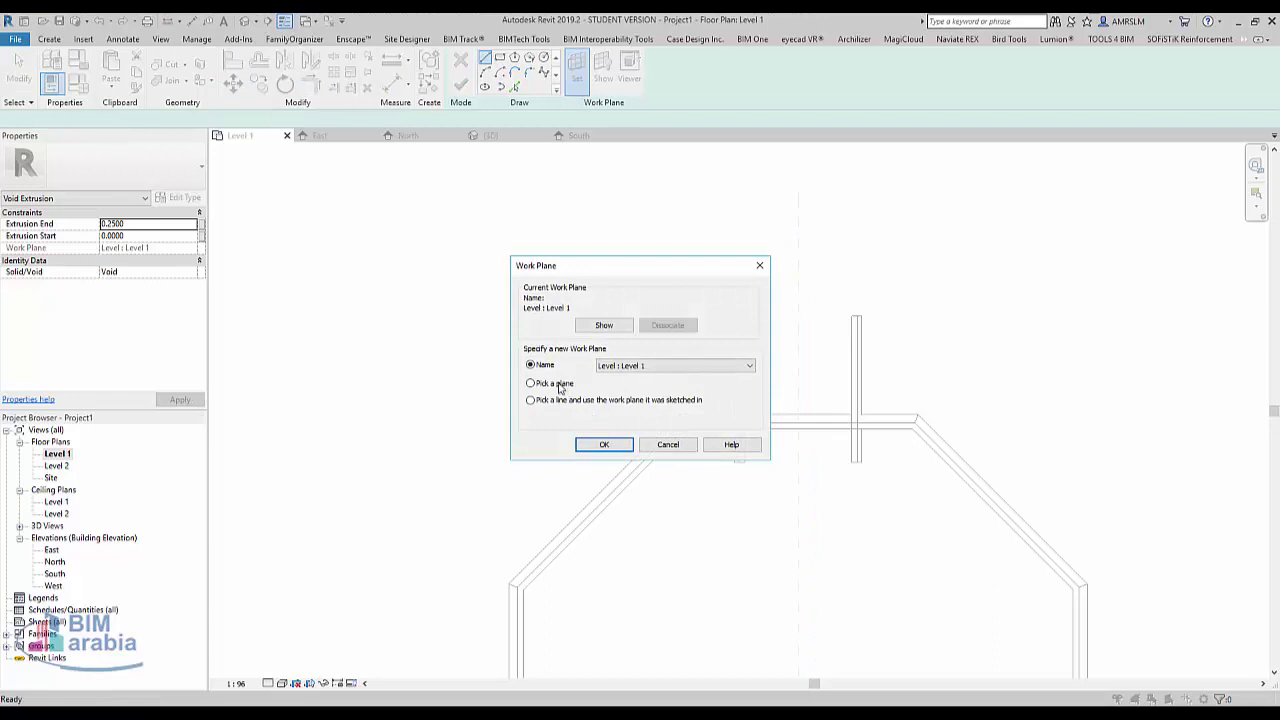
{"action": "left_click", "coordinate": [601, 442]}
{"action": "left_click", "coordinate": [805, 285]}
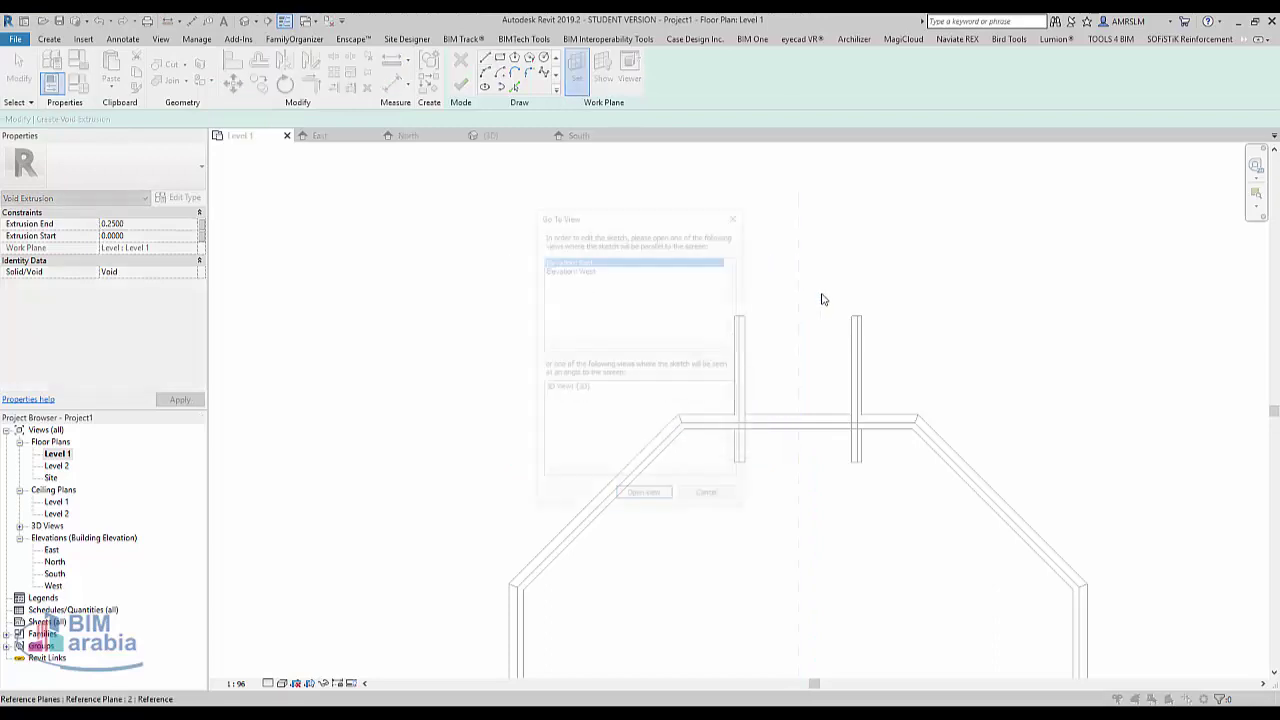
{"action": "left_click", "coordinate": [643, 497]}
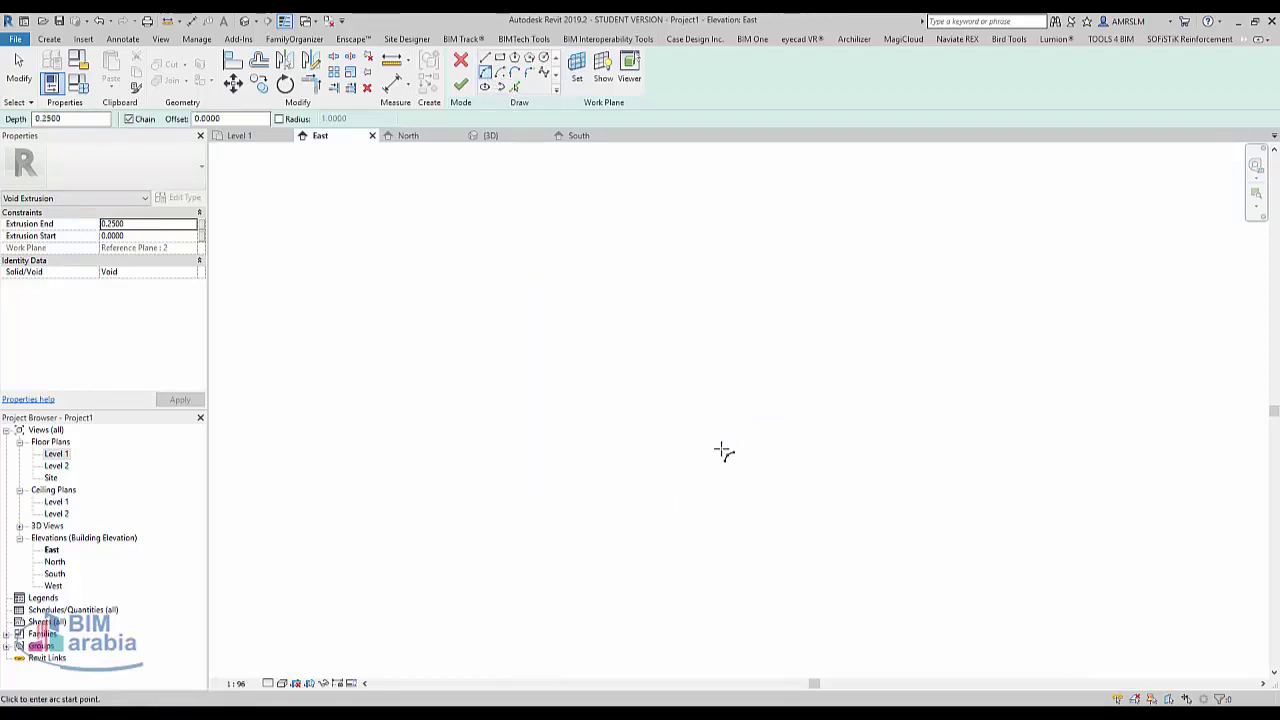
Set the East elevation to fine detail and open the West elevation for sketching the void profile.
{"action": "left_click", "coordinate": [268, 686]}
{"action": "left_click", "coordinate": [285, 670]}
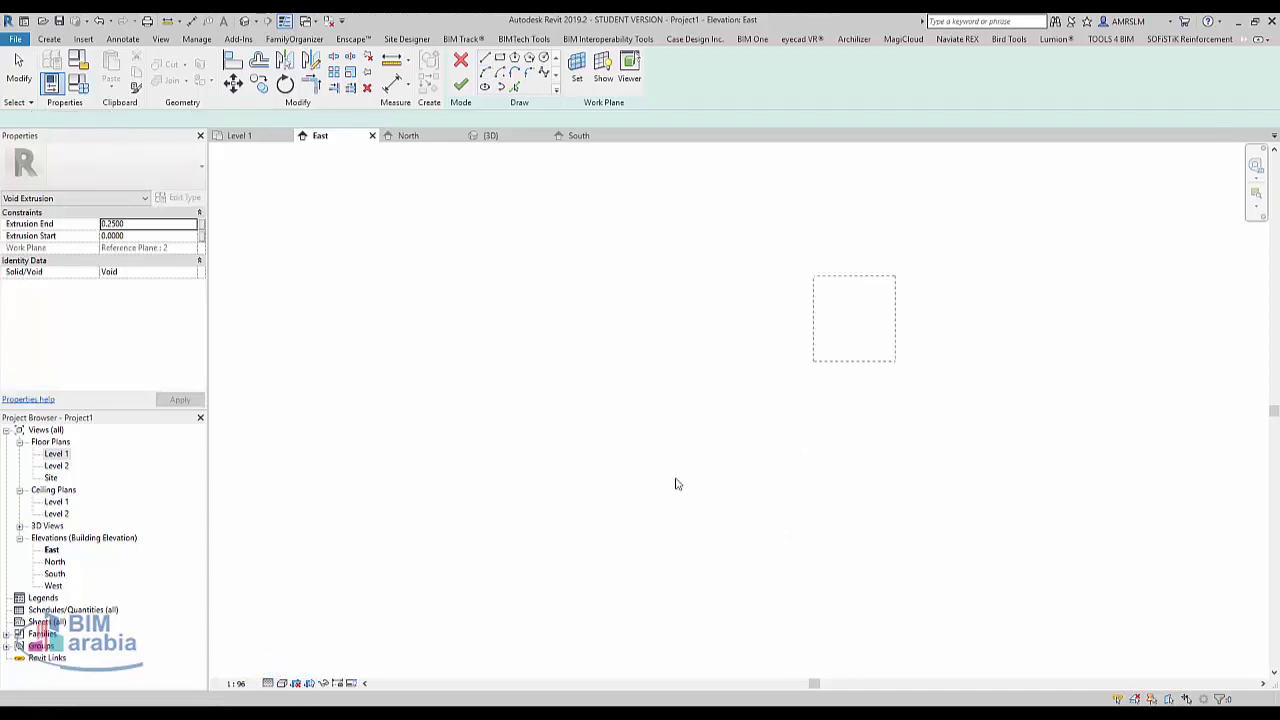
{"action": "left_click_drag", "start_coordinate": [395, 605], "coordinate": [394, 604]}
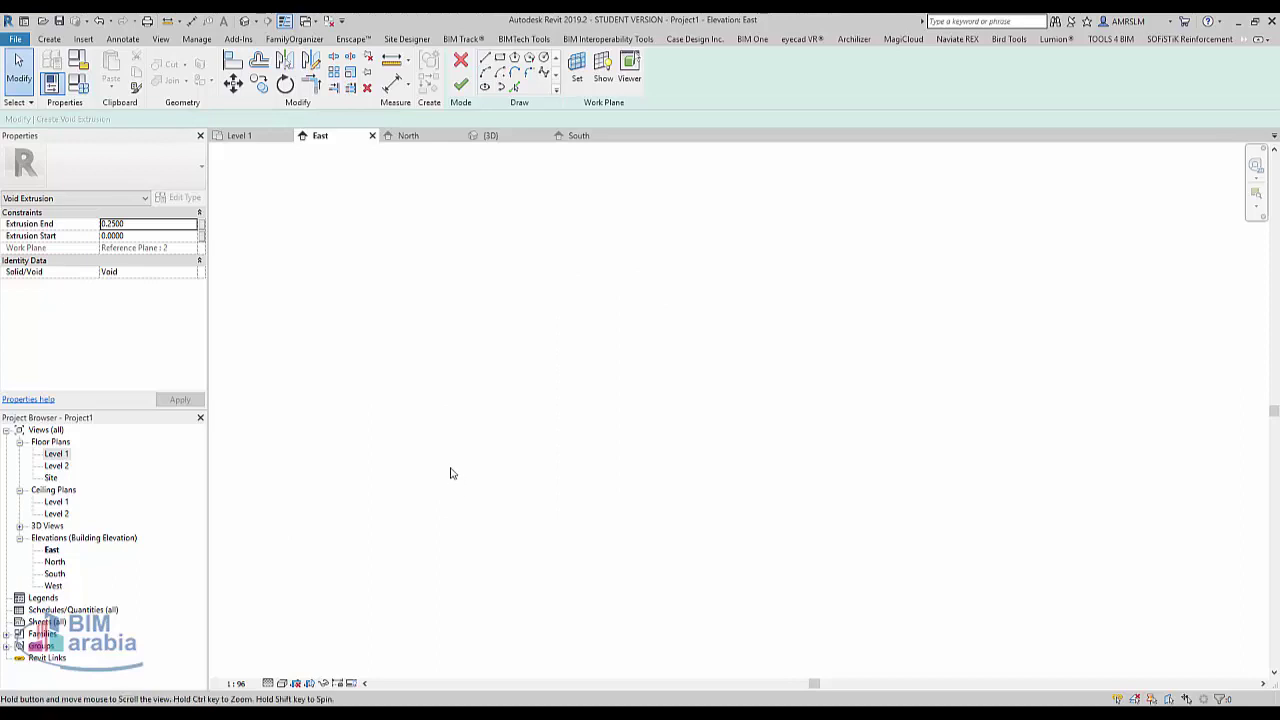
{"action": "double_click", "coordinate": [53, 586]}
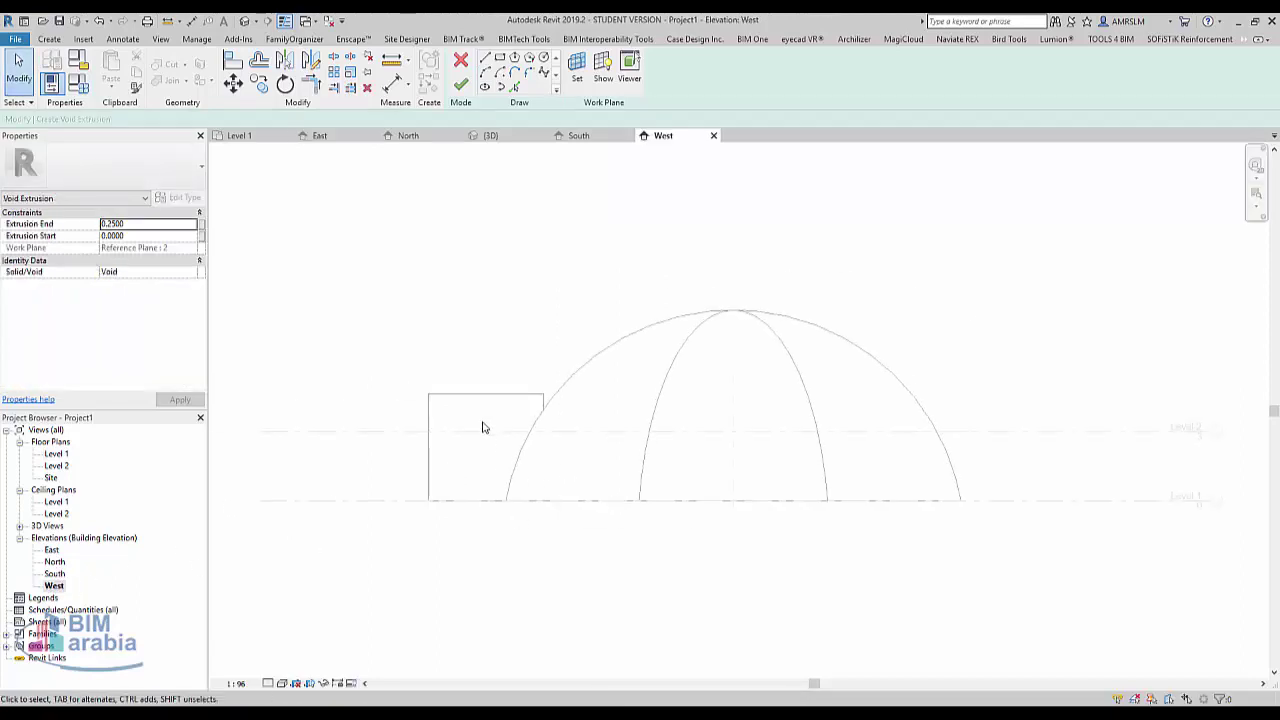
{"action": "scroll", "coordinate": [482, 427], "scroll_direction": "up", "scroll_amount": 3}
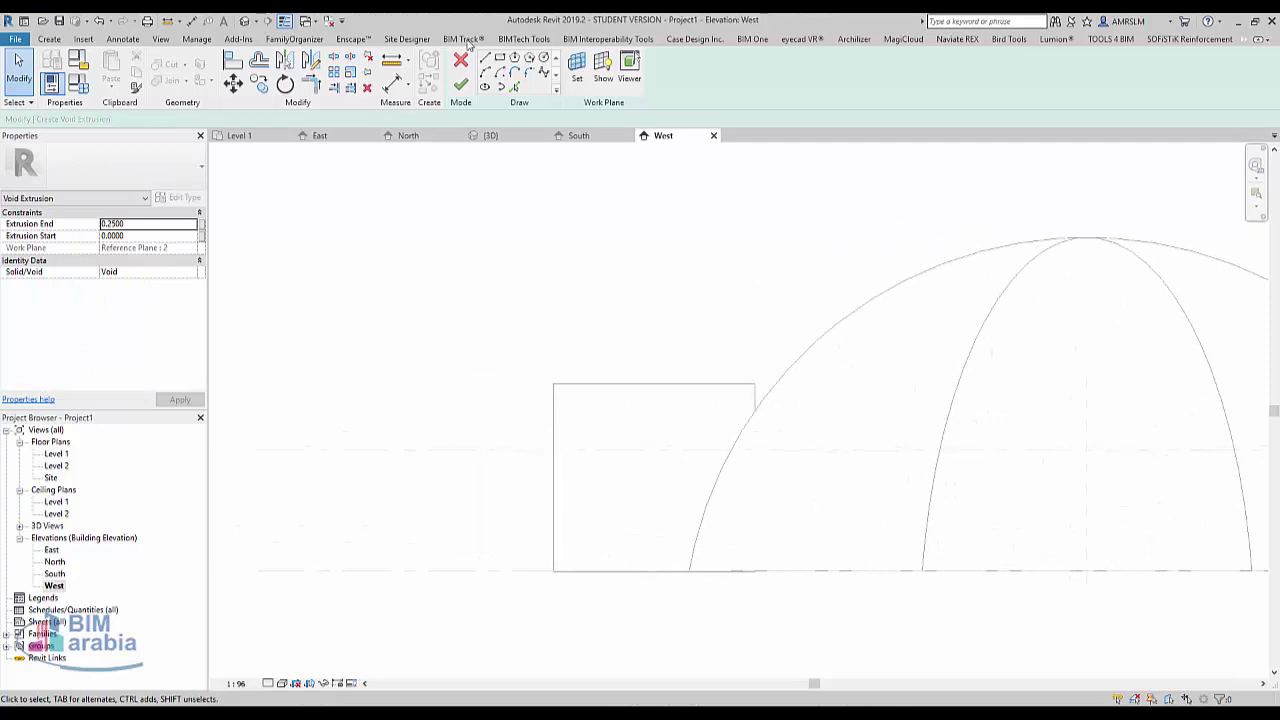
{"action": "left_click", "coordinate": [486, 76]}
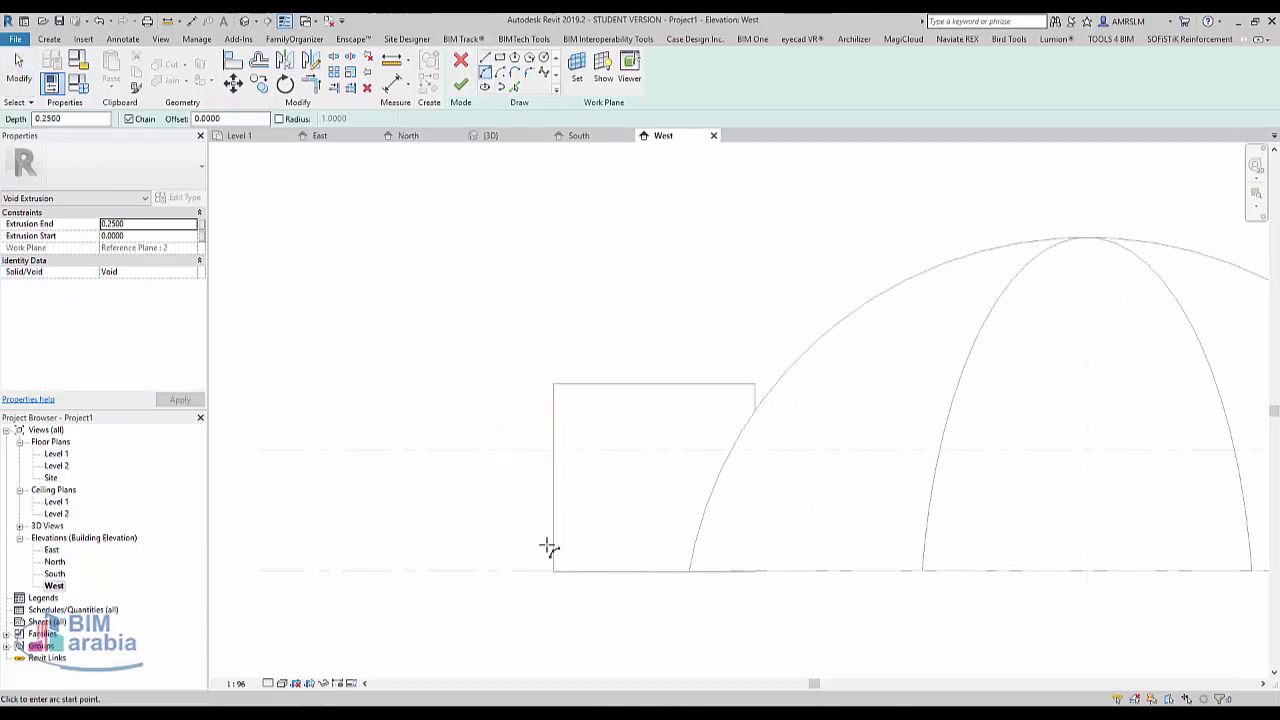
{"action": "left_click", "coordinate": [593, 572]}
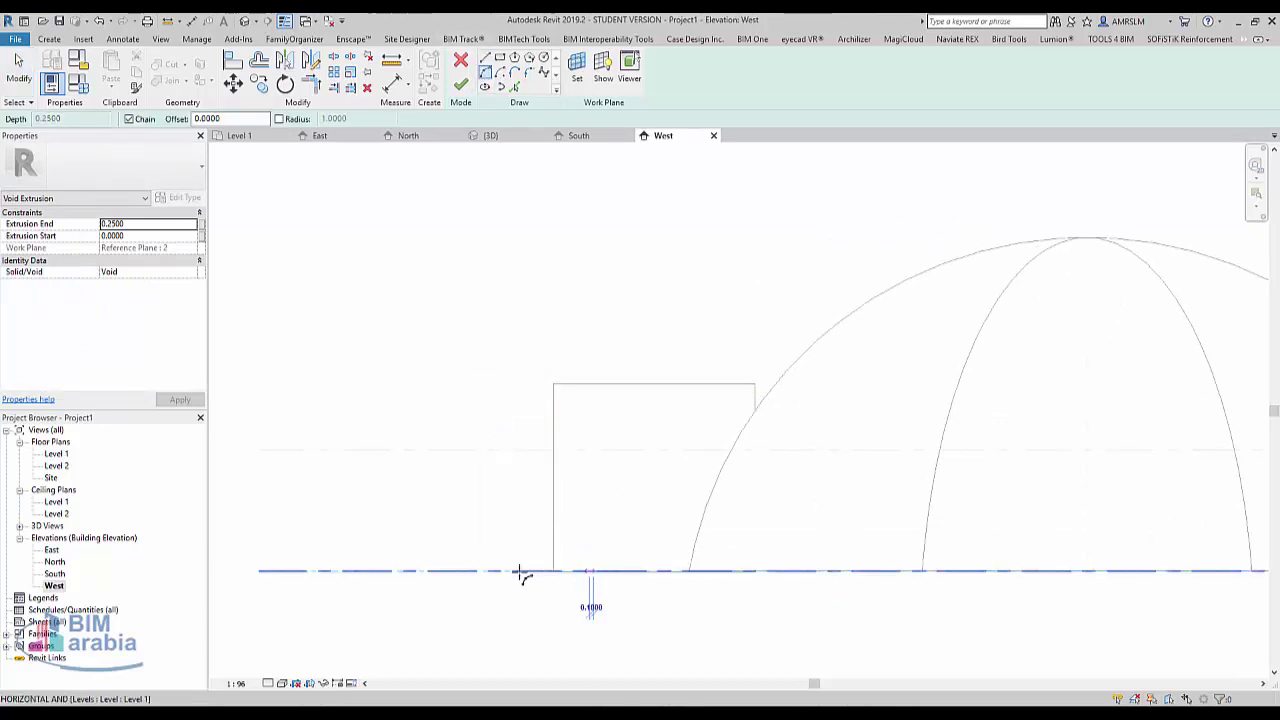
{"action": "left_click", "coordinate": [467, 571]}
{"action": "key", "text": "Escape"}
{"action": "key", "text": "Escape"}
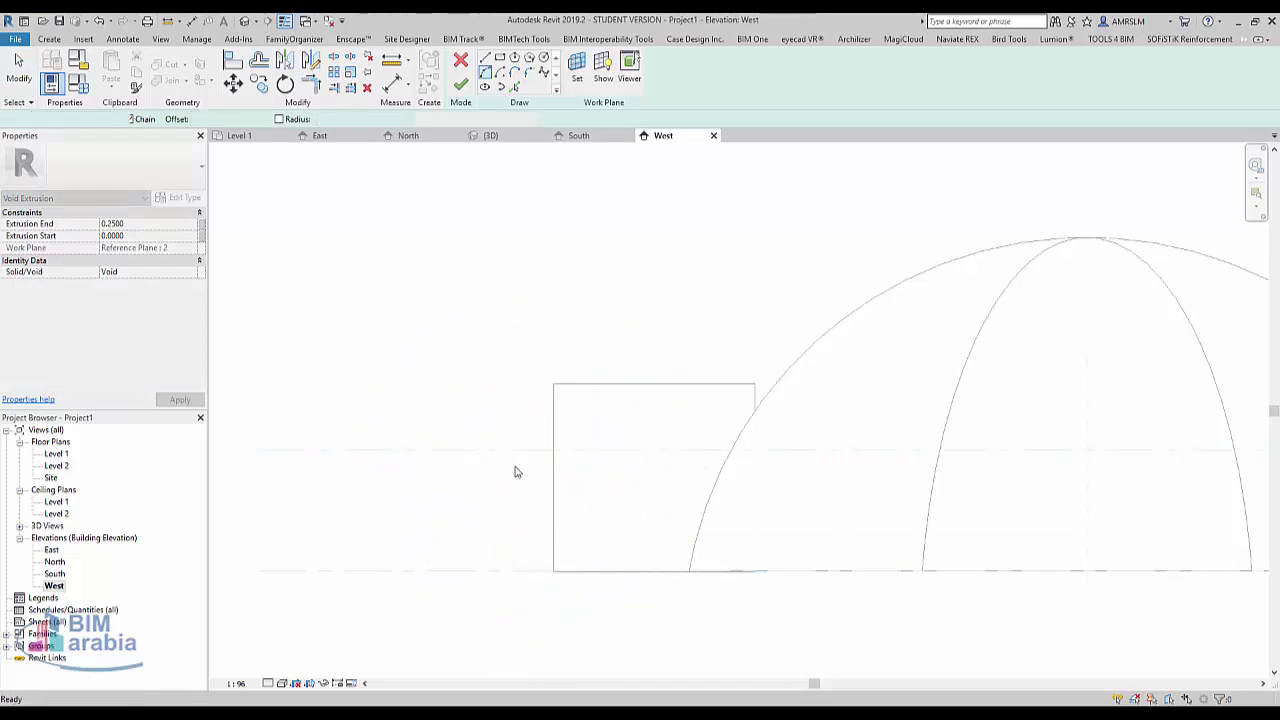
Sketch an arc for the void profile, curving down across the arch extrusion's outer end to its base line.
{"action": "left_click", "coordinate": [588, 353]}
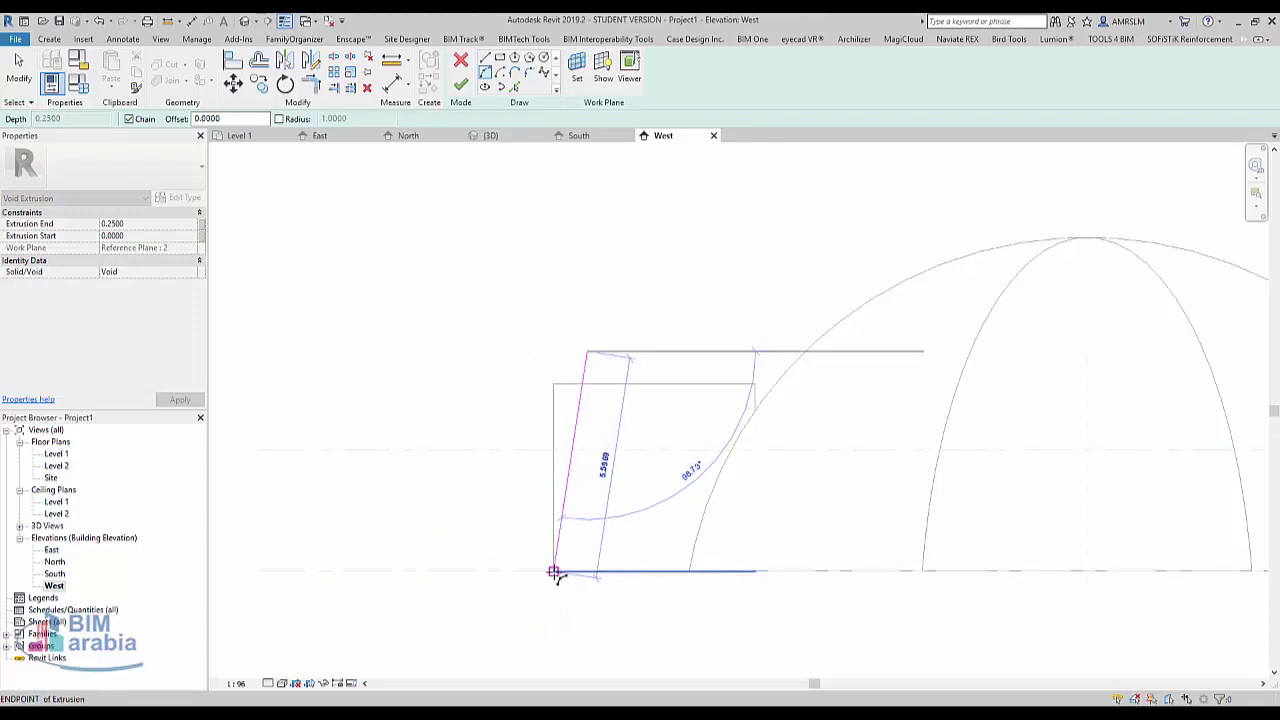
{"action": "left_click", "coordinate": [568, 572]}
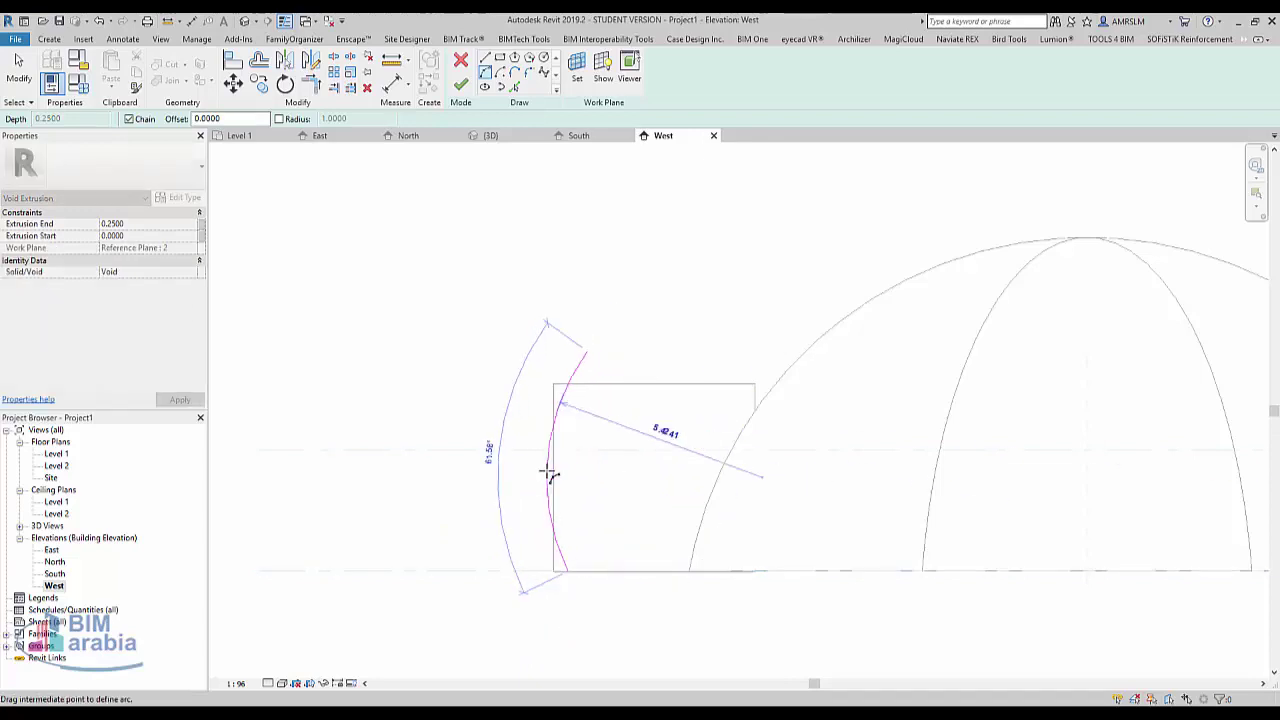
{"action": "left_click", "coordinate": [573, 424]}
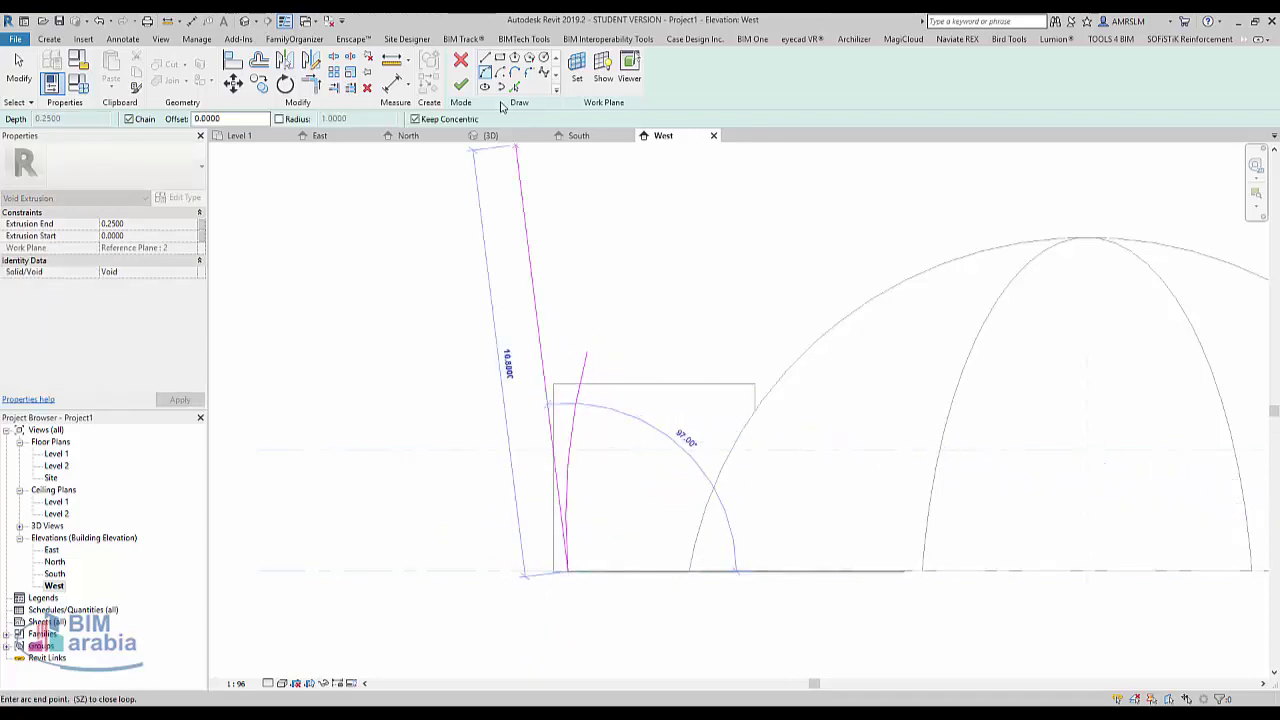
Close the void profile outside the arc with straight lines, about 1.3 along the base and 5.6 high, and trim the top corner.
{"action": "left_click", "coordinate": [485, 58]}
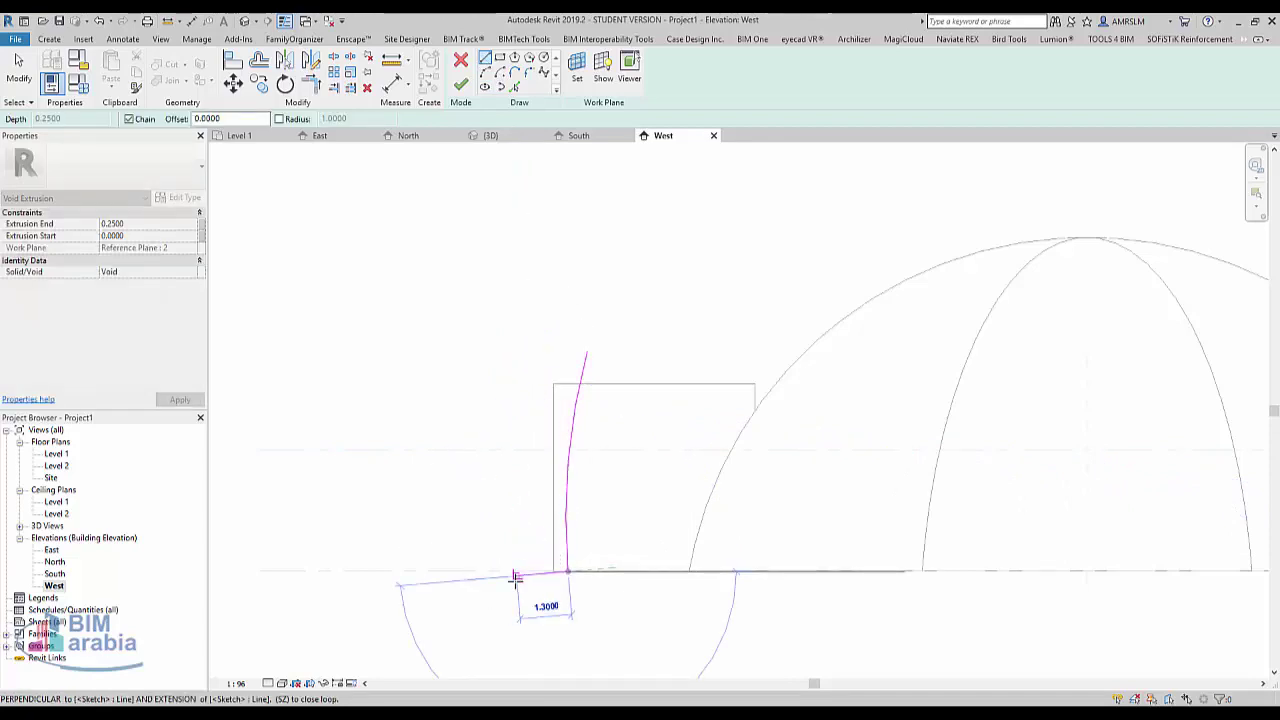
{"action": "left_click", "coordinate": [513, 574]}
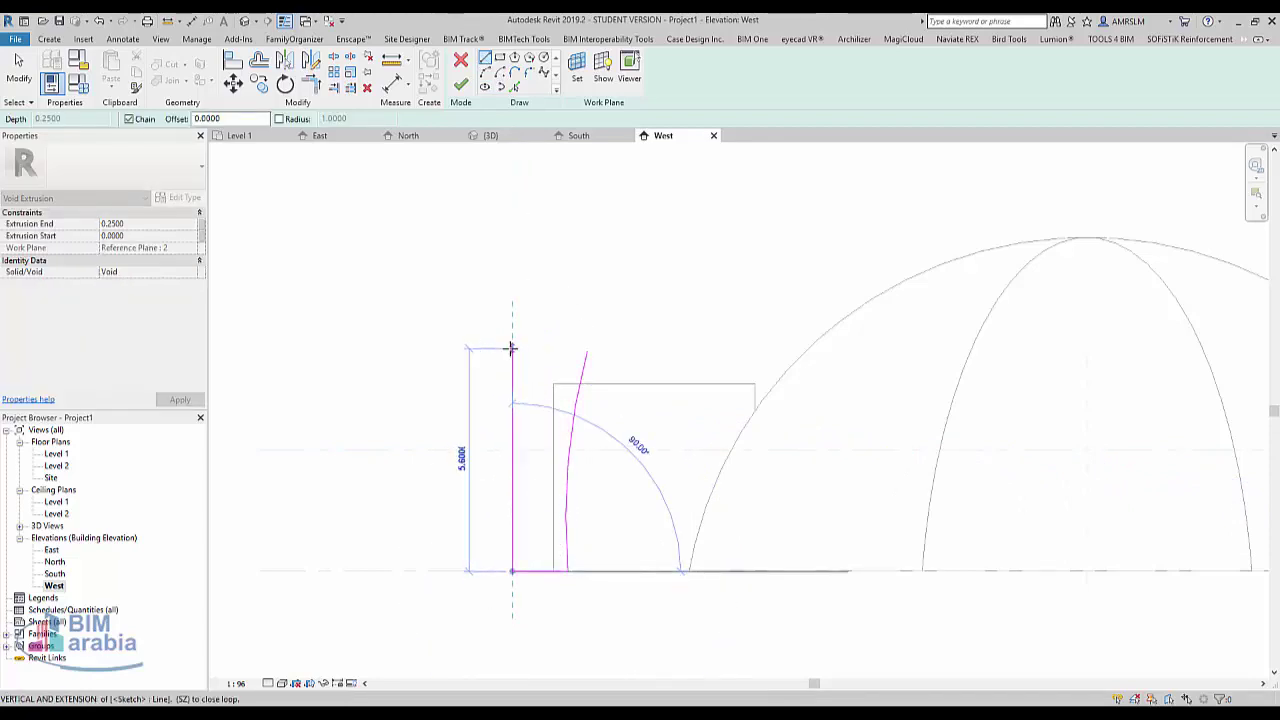
{"action": "left_click", "coordinate": [596, 340]}
{"action": "left_click", "coordinate": [607, 346]}
{"action": "key", "text": "Escape"}
{"action": "key", "text": "Escape"}
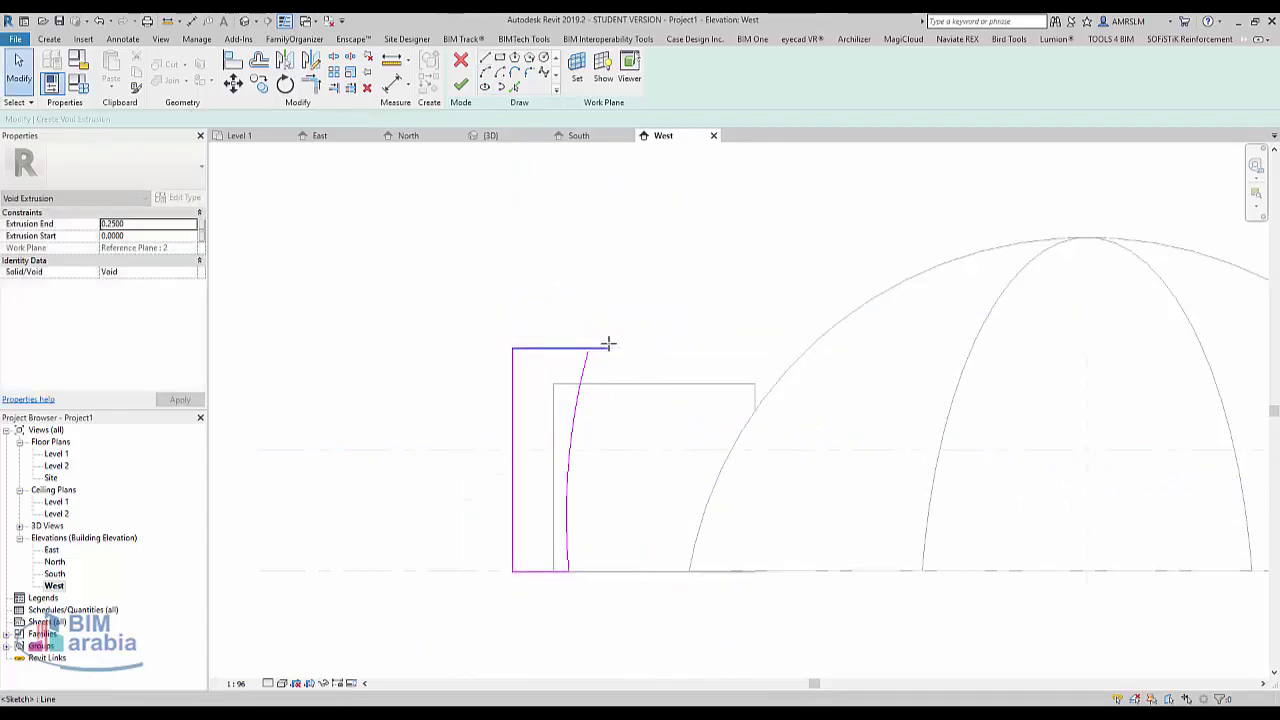
{"action": "key", "text": "r"}
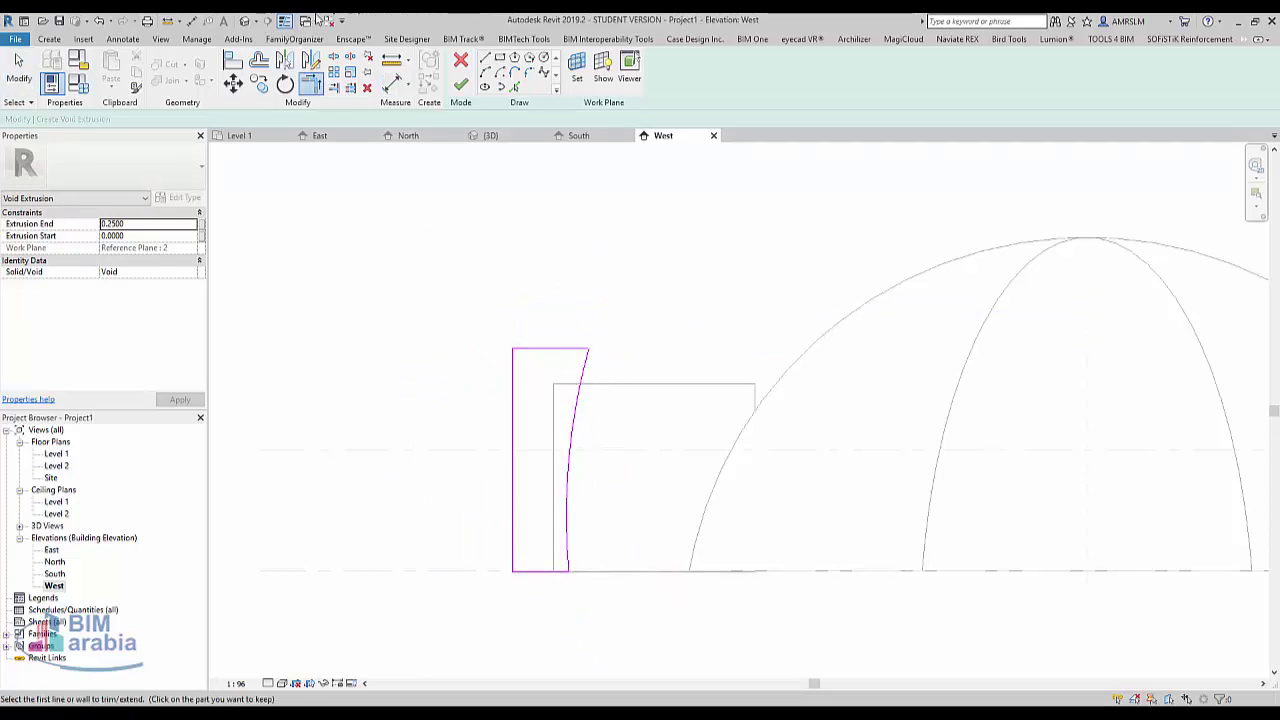
Finish the void extrusion and stretch it past both sides of the arch, from about -2.75 to about 3.03.
{"action": "left_click", "coordinate": [244, 22]}
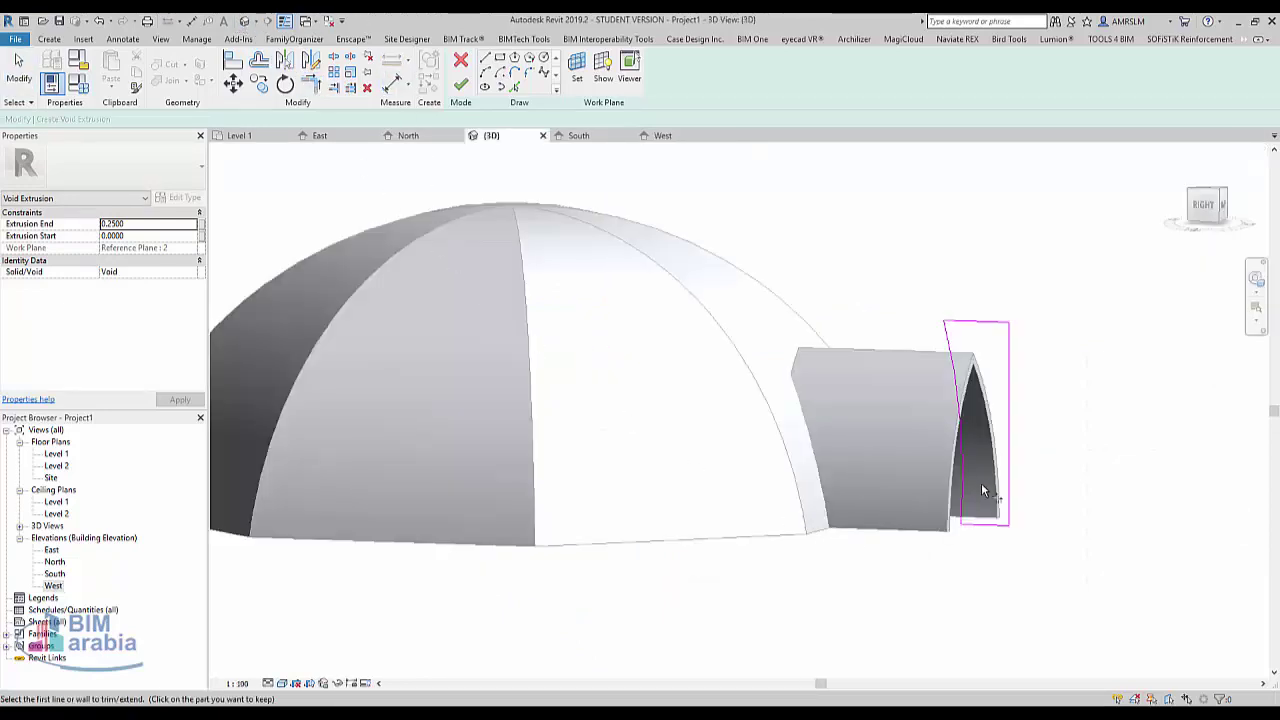
{"action": "middle_click_drag", "start_coordinate": [983, 491], "coordinate": [460, 119], "text": "shift"}
{"action": "left_click", "coordinate": [458, 88]}
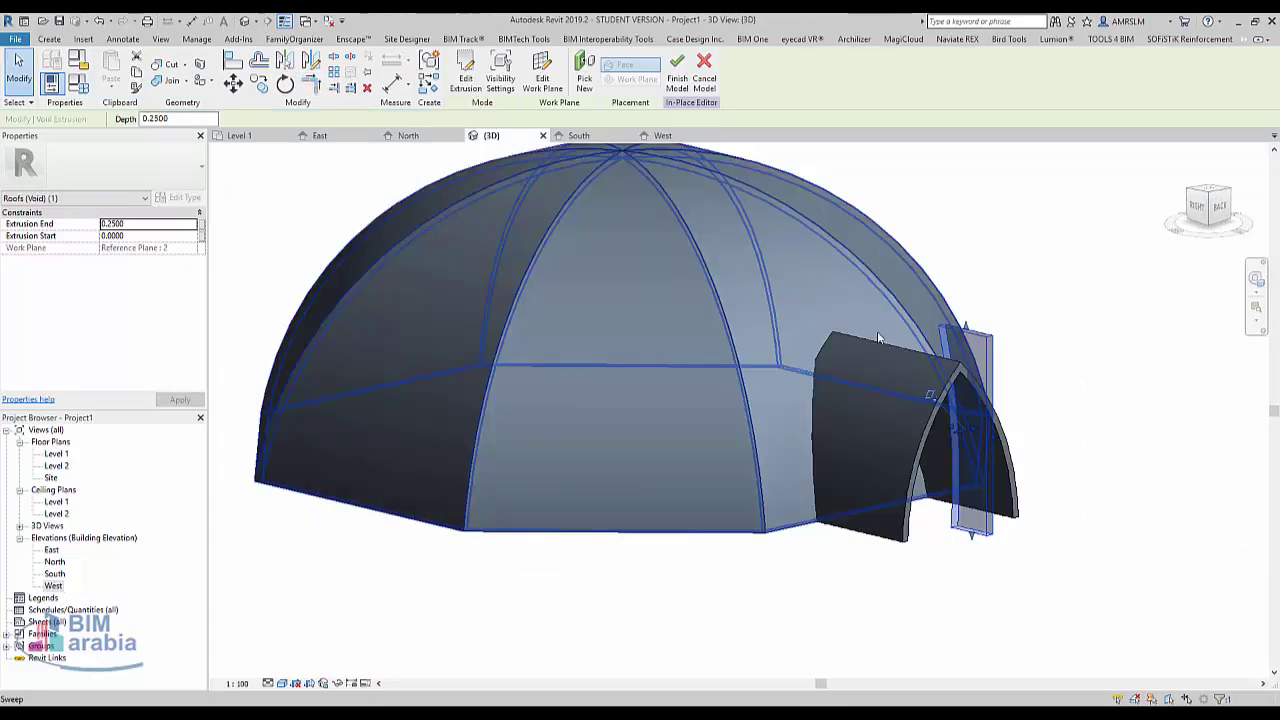
{"action": "scroll", "coordinate": [937, 449], "scroll_direction": "up", "scroll_amount": 5}
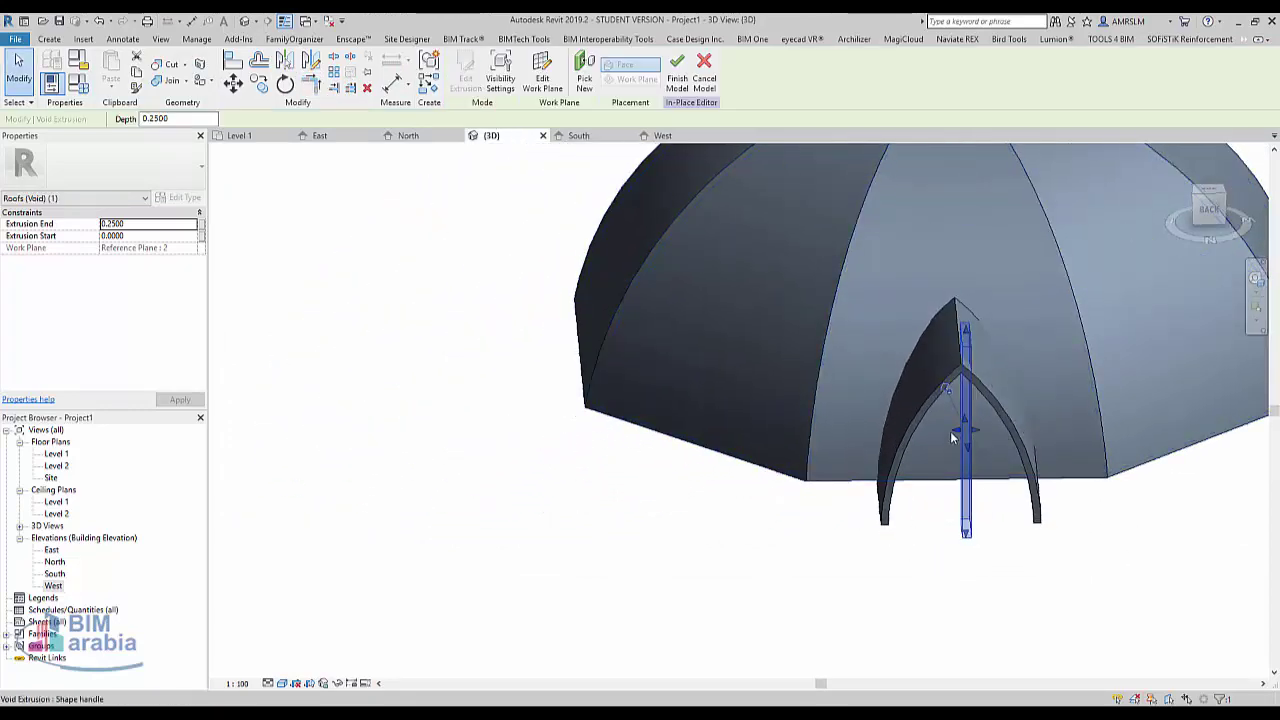
{"action": "left_click_drag", "start_coordinate": [952, 435], "coordinate": [1074, 448]}
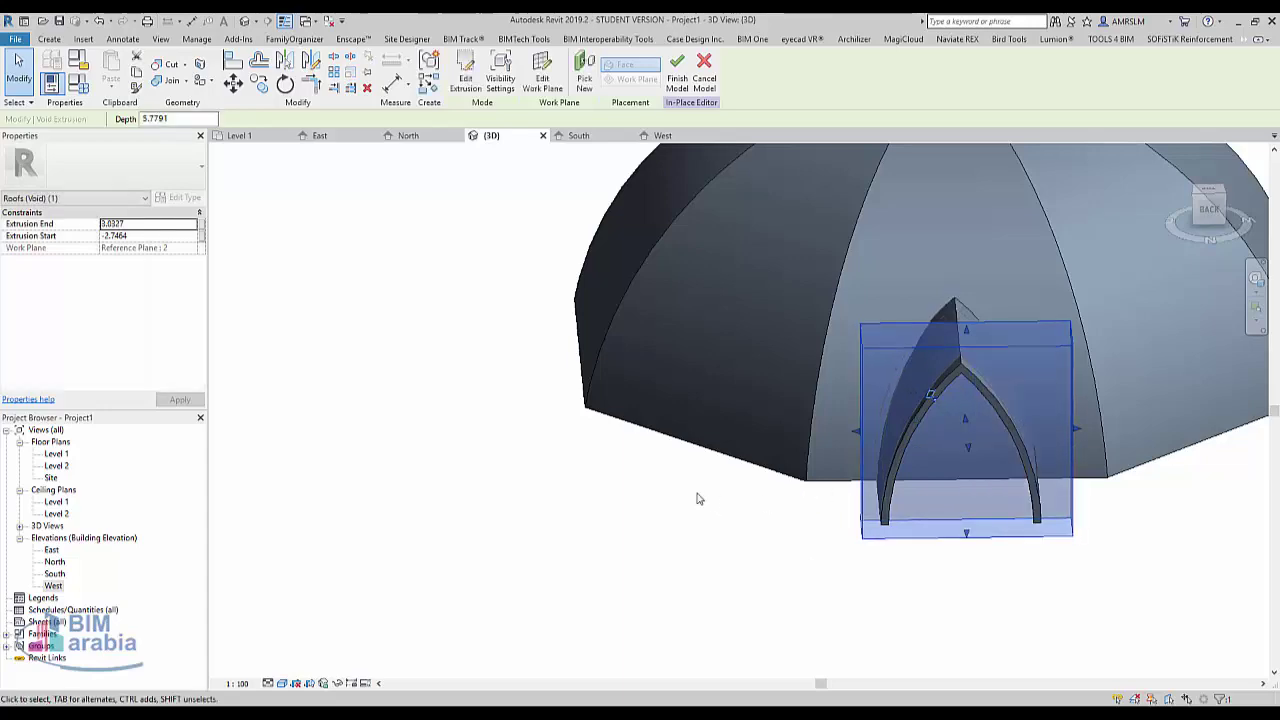
Cut the arch extrusion with the void so that its outer end follows the curved profile.
{"action": "middle_click_drag", "start_coordinate": [698, 498], "coordinate": [958, 400], "text": "shift"}
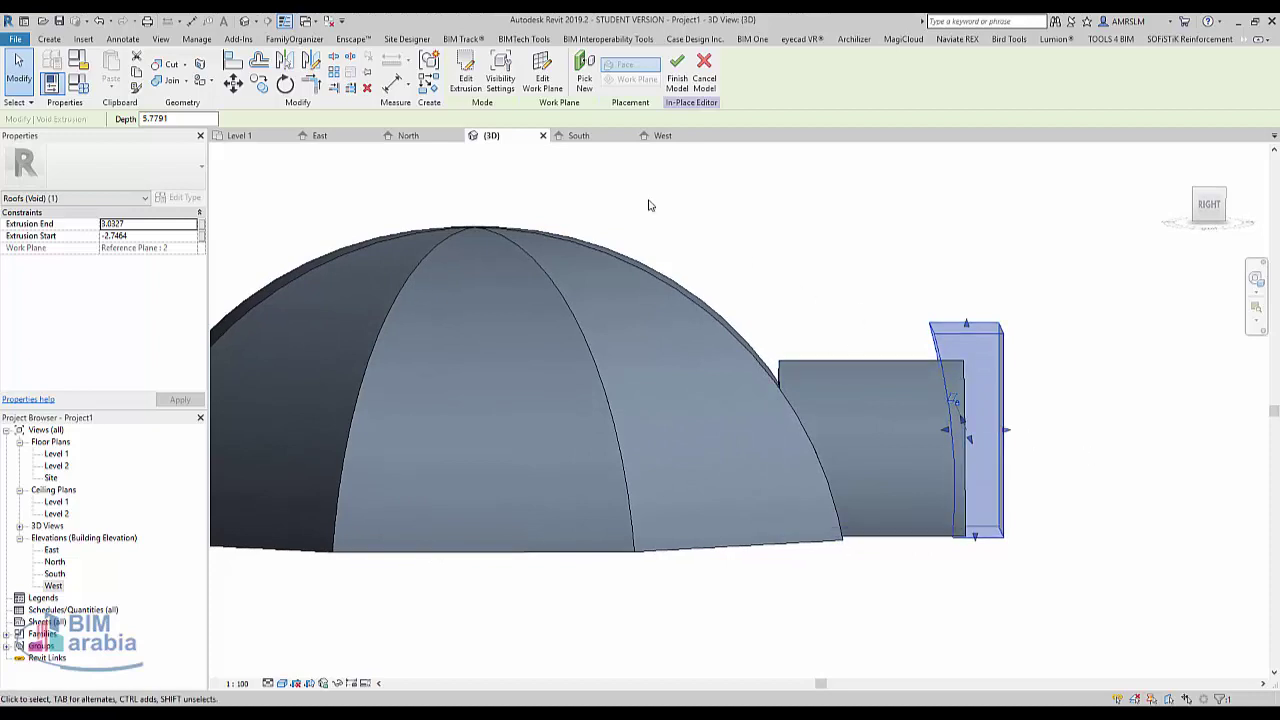
{"action": "left_click", "coordinate": [167, 64]}
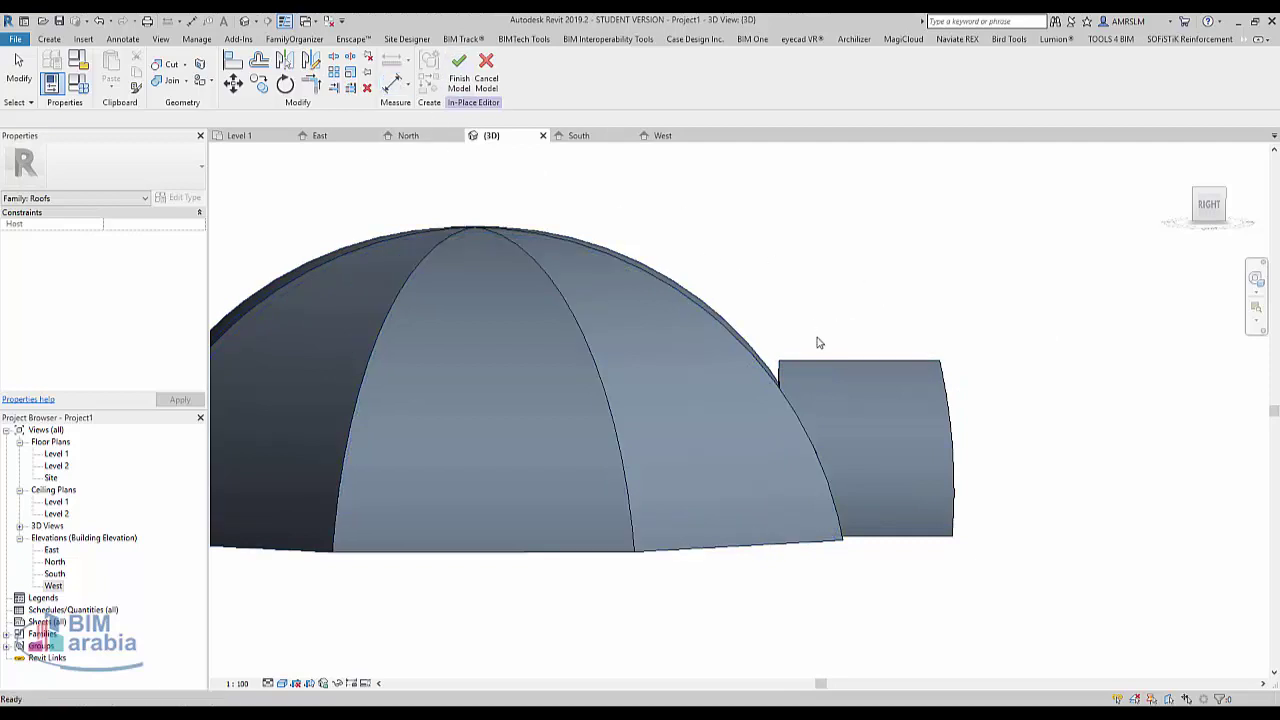
{"action": "key", "text": "Escape"}
{"action": "left_click", "coordinate": [792, 424]}
{"action": "left_click_drag", "start_coordinate": [775, 443], "coordinate": [745, 446]}
{"action": "left_click", "coordinate": [1117, 438]}
{"action": "middle_click_drag", "start_coordinate": [1043, 383], "coordinate": [807, 397], "text": "shift"}
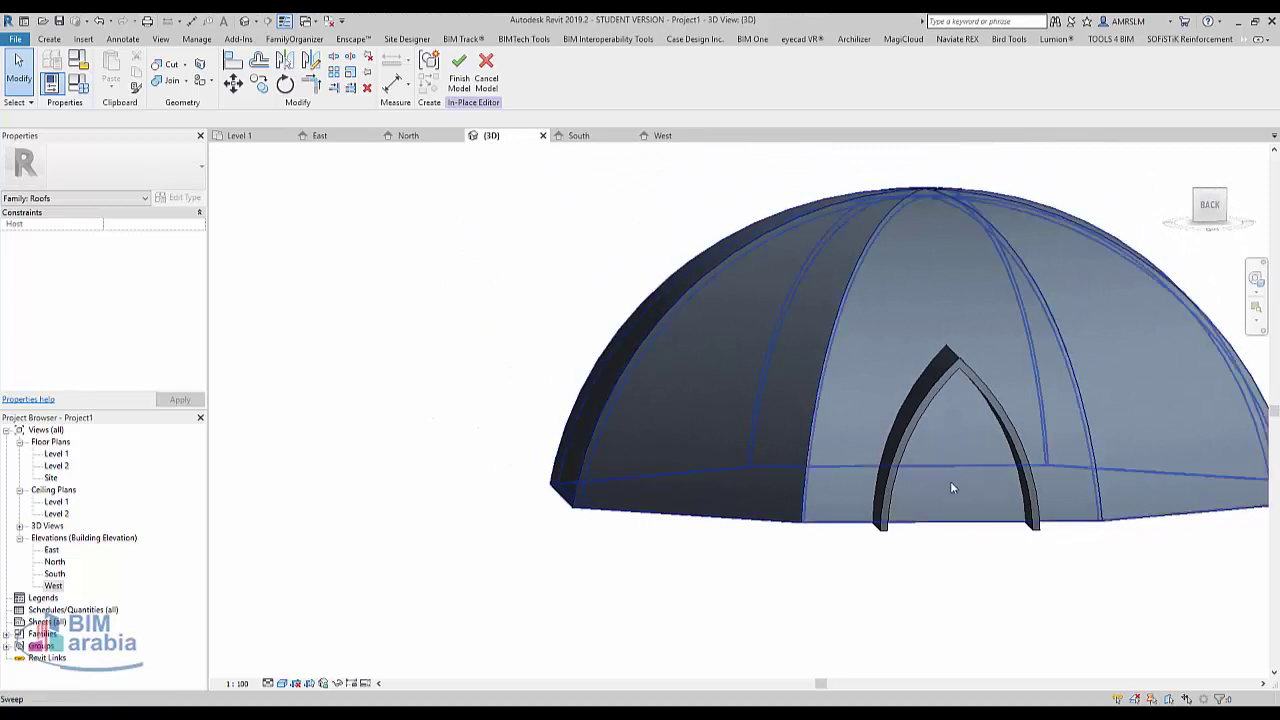
Start a solid extrusion from the Level 1 plan on the horizontal reference plane through the dome, open Elevation: North and activate Pick Lines.
{"action": "double_click", "coordinate": [54, 453]}
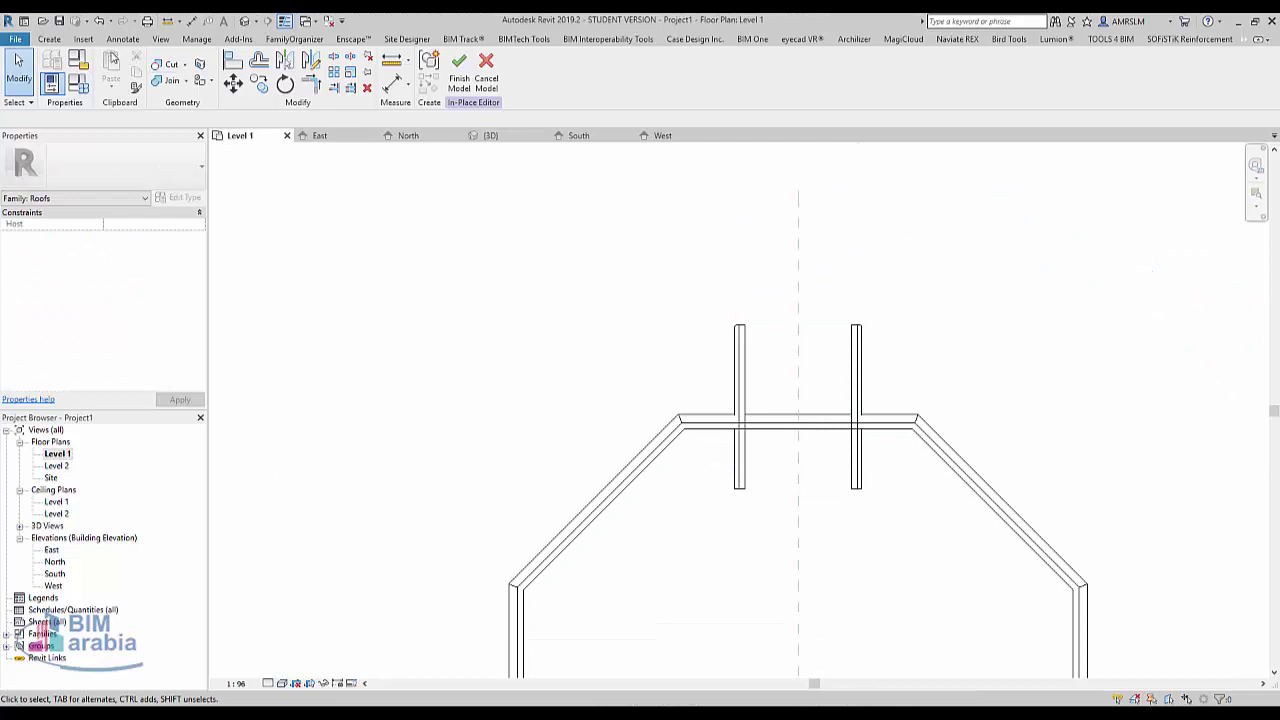
{"action": "scroll", "coordinate": [620, 480], "scroll_direction": "down", "scroll_amount": 2}
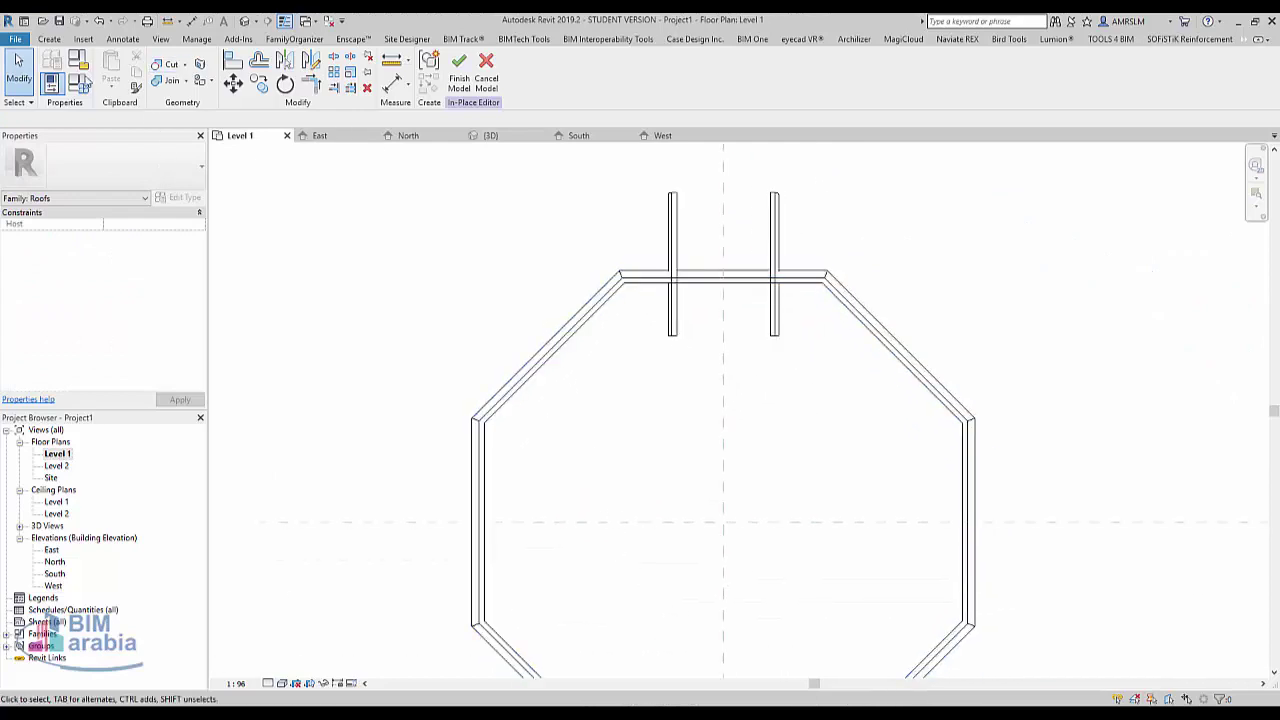
{"action": "left_click", "coordinate": [48, 40]}
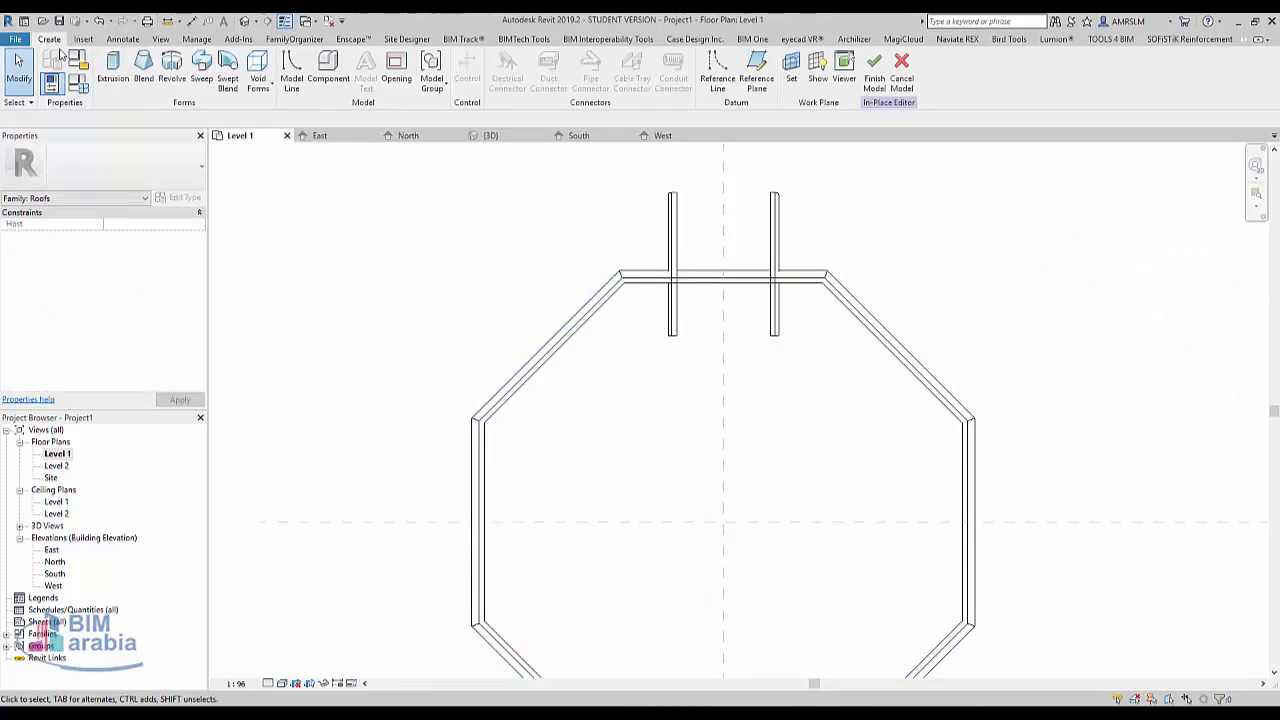
{"action": "left_click", "coordinate": [115, 75]}
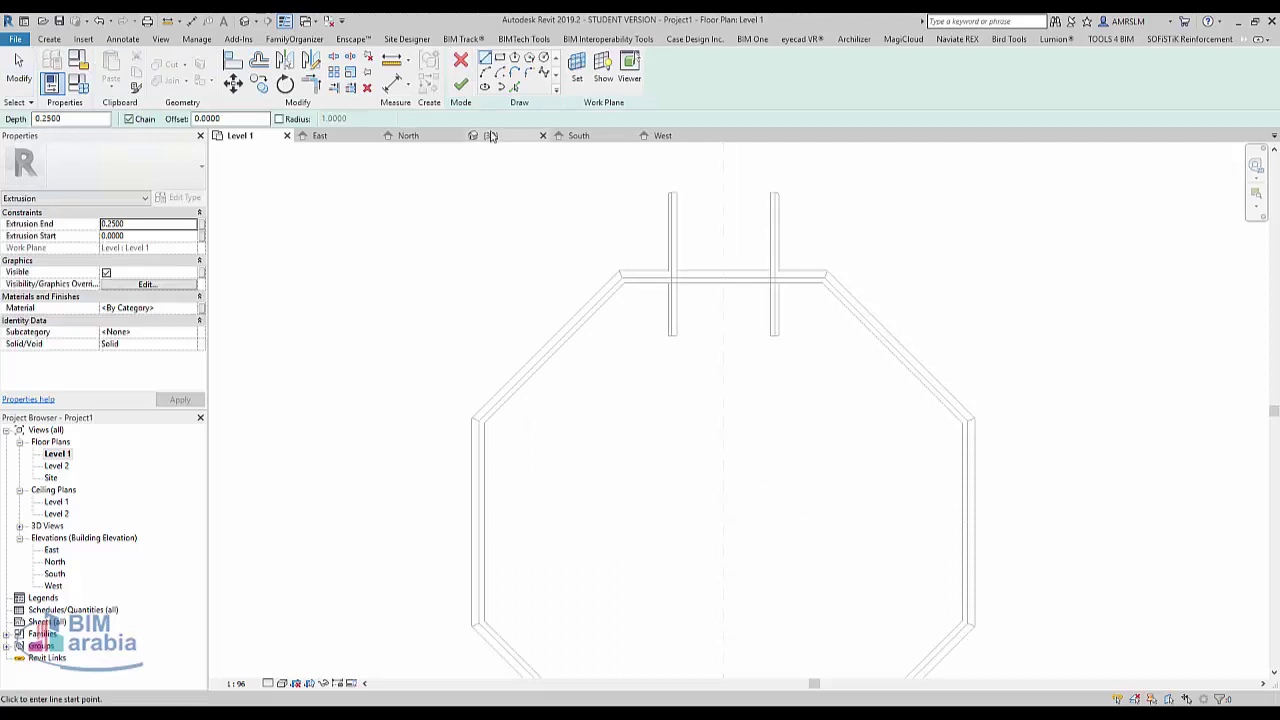
{"action": "left_click", "coordinate": [576, 68]}
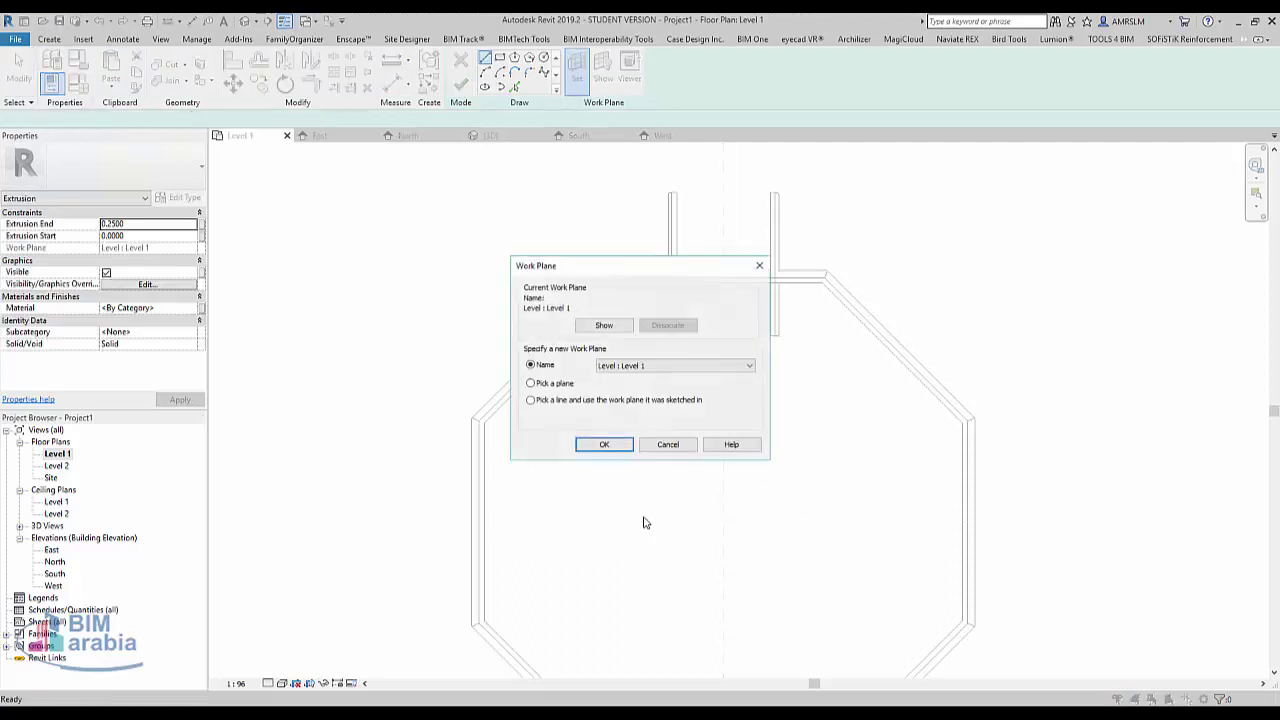
{"action": "left_click", "coordinate": [600, 444]}
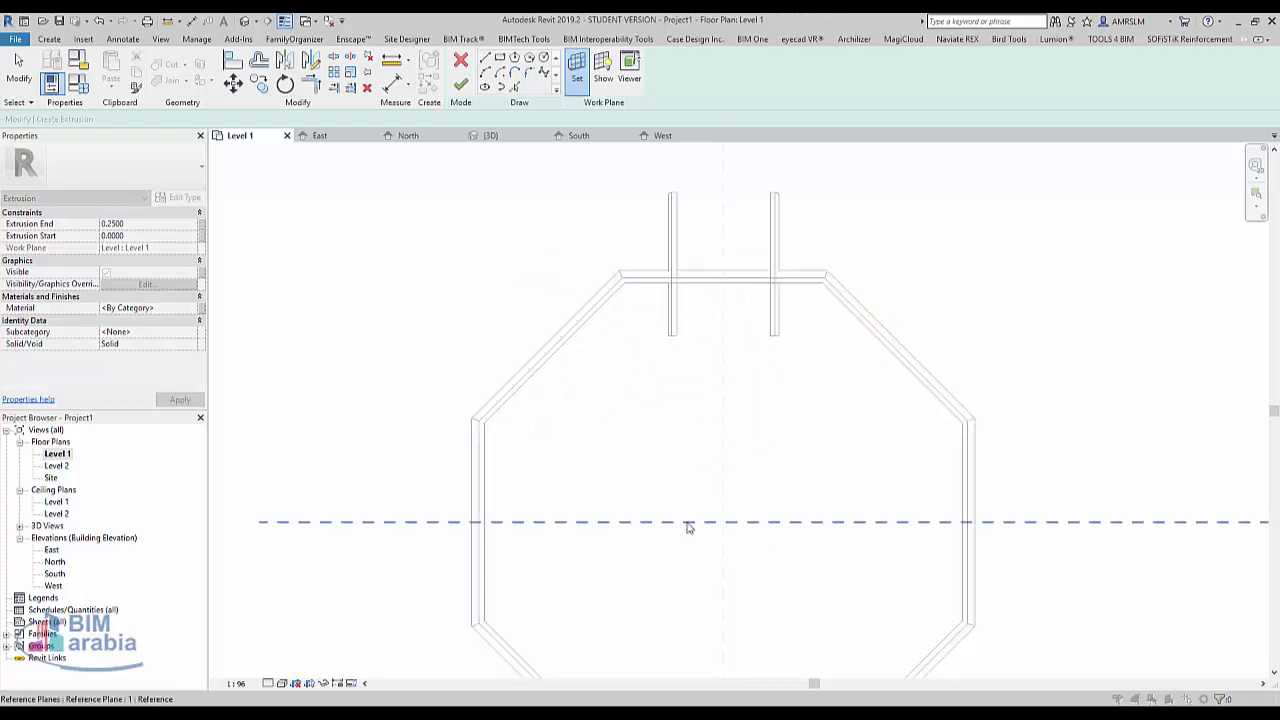
{"action": "left_click", "coordinate": [690, 522]}
{"action": "left_click", "coordinate": [654, 503]}
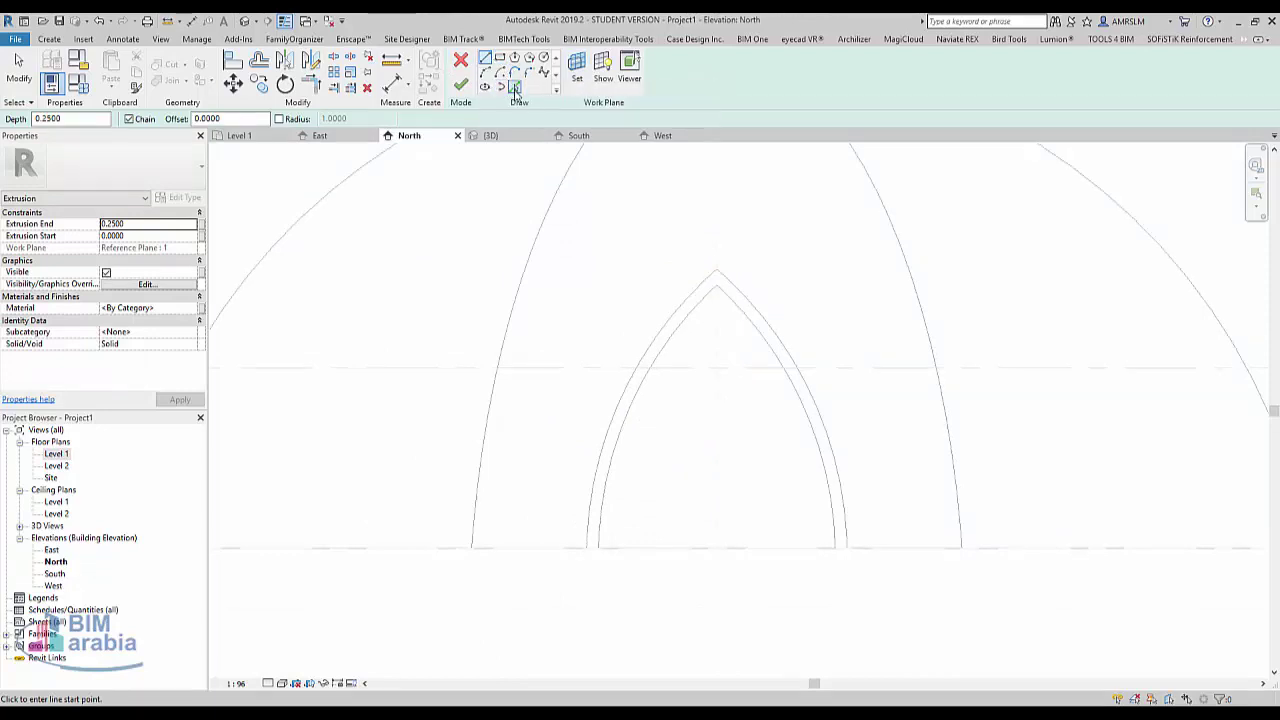
{"action": "left_click", "coordinate": [515, 88]}
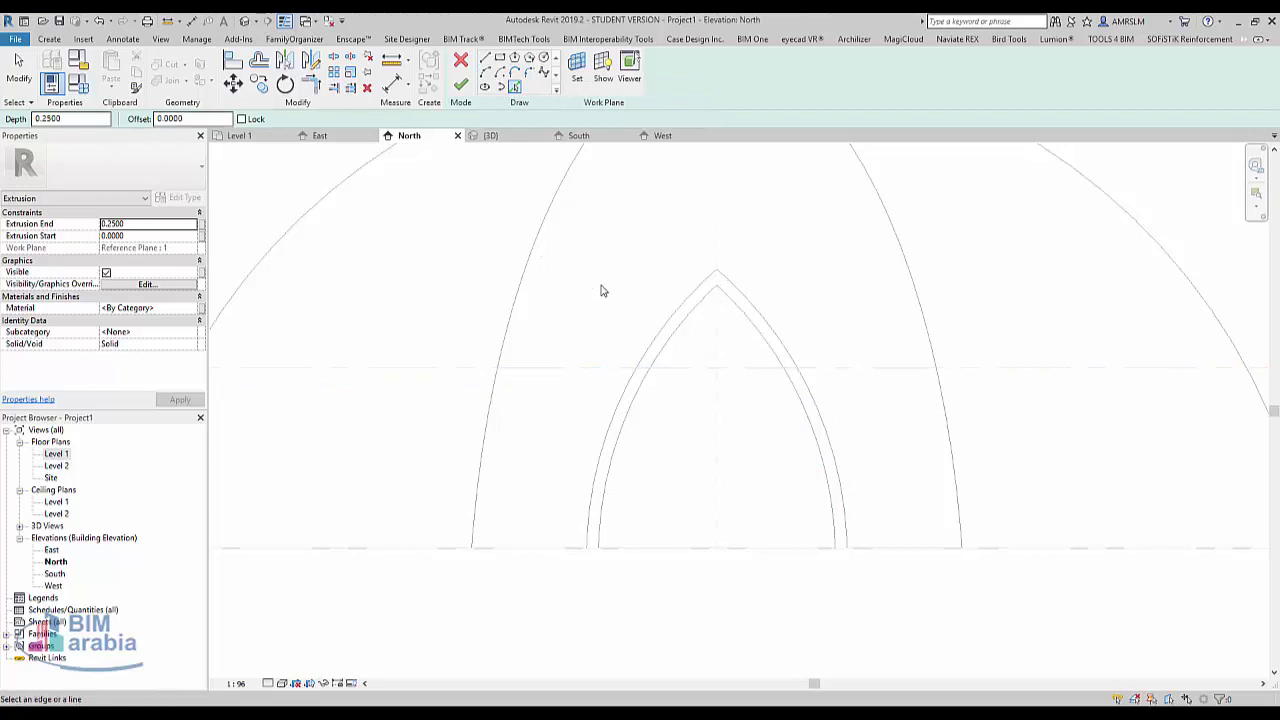